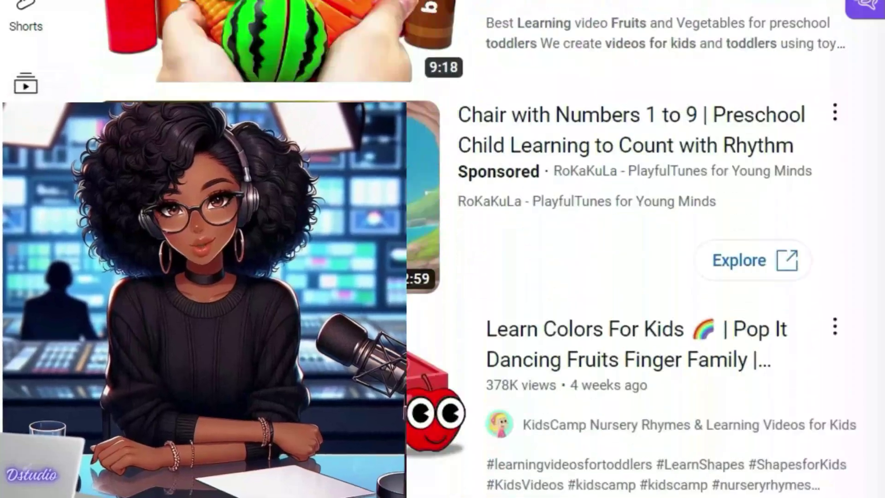
# Browse the YouTube results for kids' fruit-learning videos and examine their titles, view counts and upload dates.
pyautogui.scroll(-20, 645, 249)
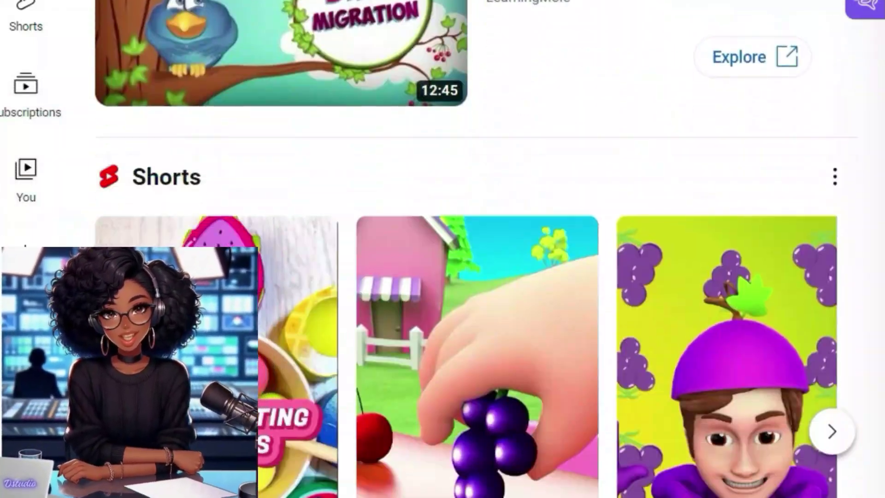
pyautogui.scroll(-20, 646, 249)
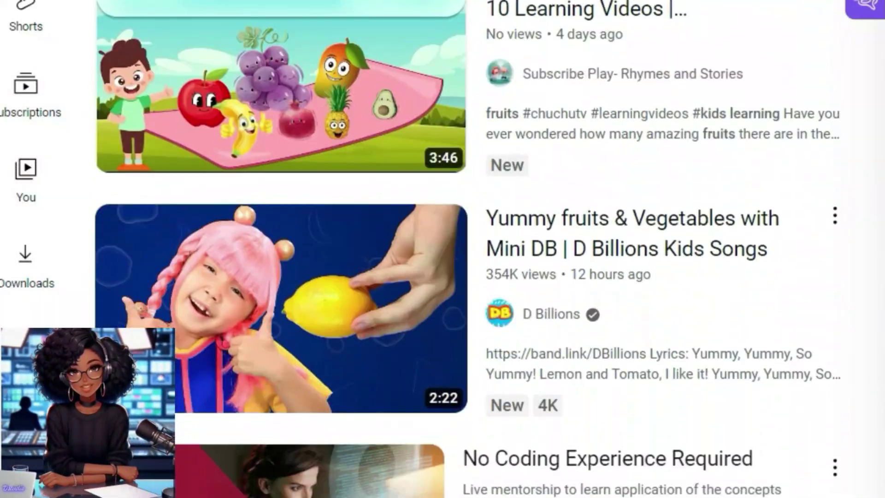
pyautogui.scroll(-20, 645, 249)
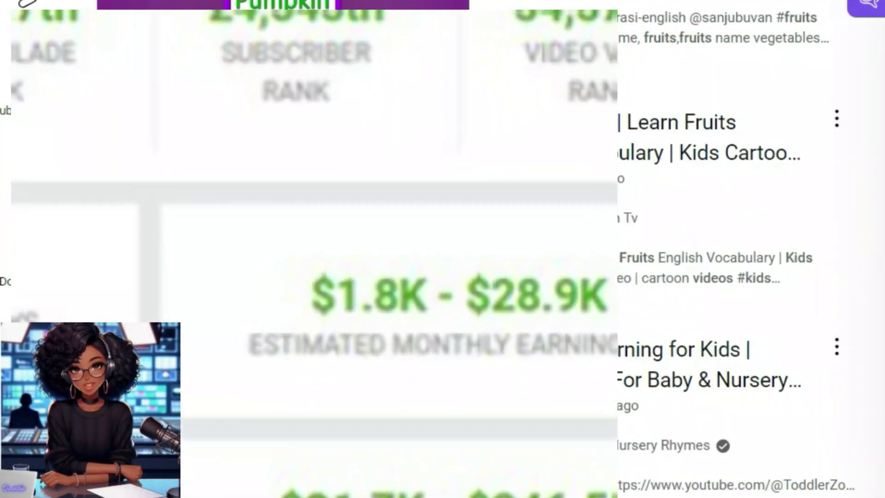
pyautogui.scroll(-20, 645, 249)
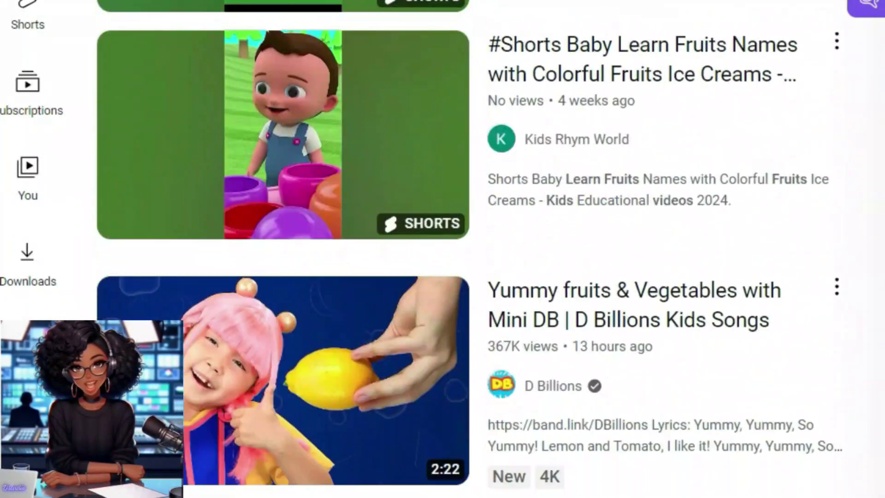
pyautogui.scroll(-10, 645, 249)
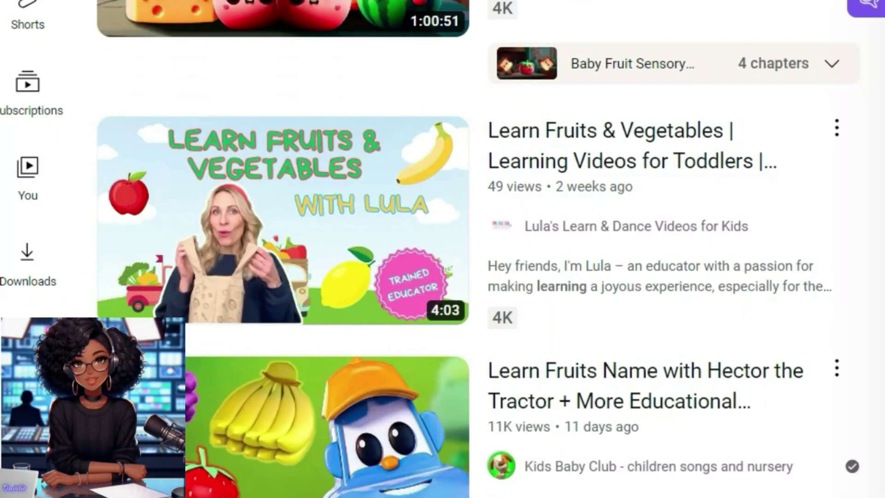
pyautogui.moveTo(882, 428); pyautogui.dragTo(868, 441)
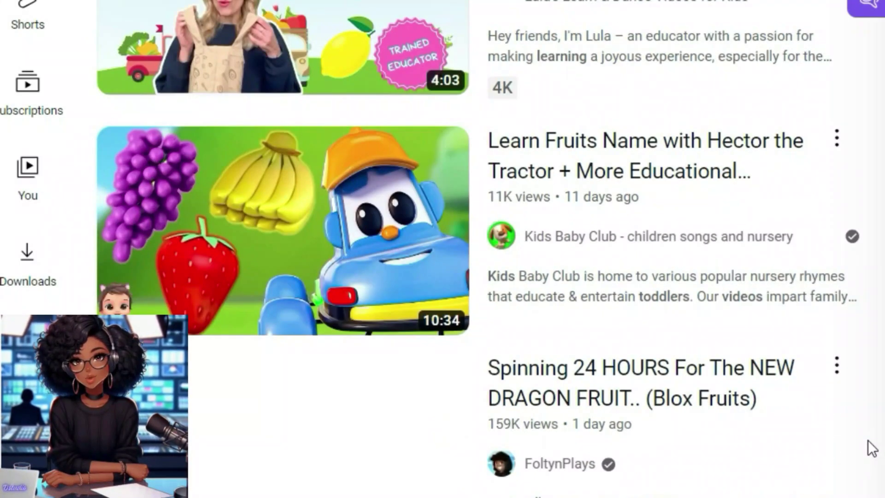
pyautogui.scroll(-20, 867, 433)
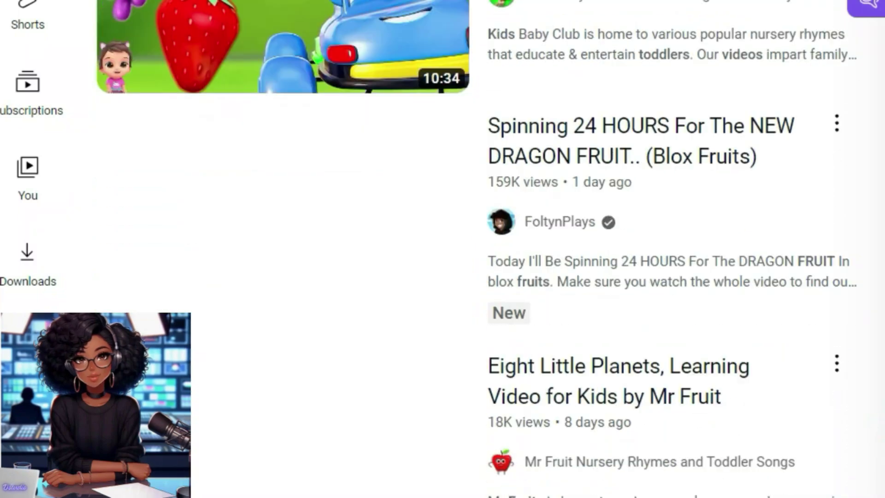
pyautogui.scroll(-10, 645, 249)
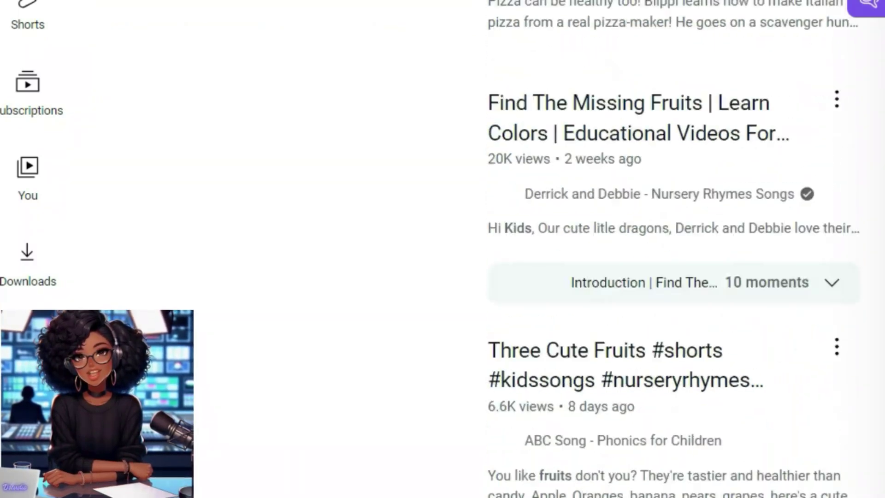
pyautogui.scroll(10, 645, 249)
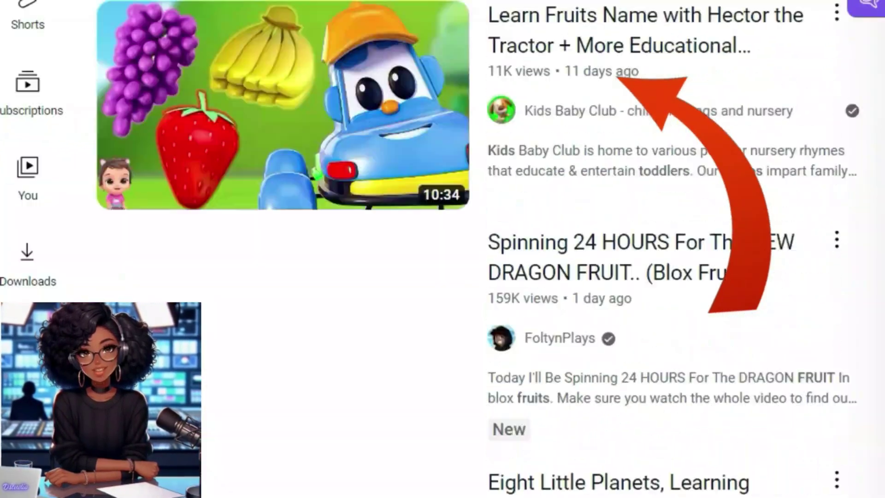
pyautogui.scroll(5, 645, 249)
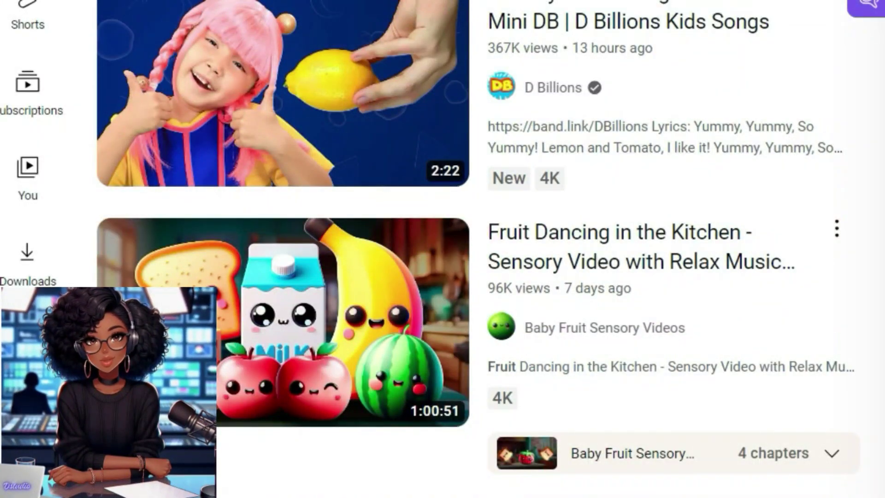
pyautogui.scroll(-15, 852, 193)
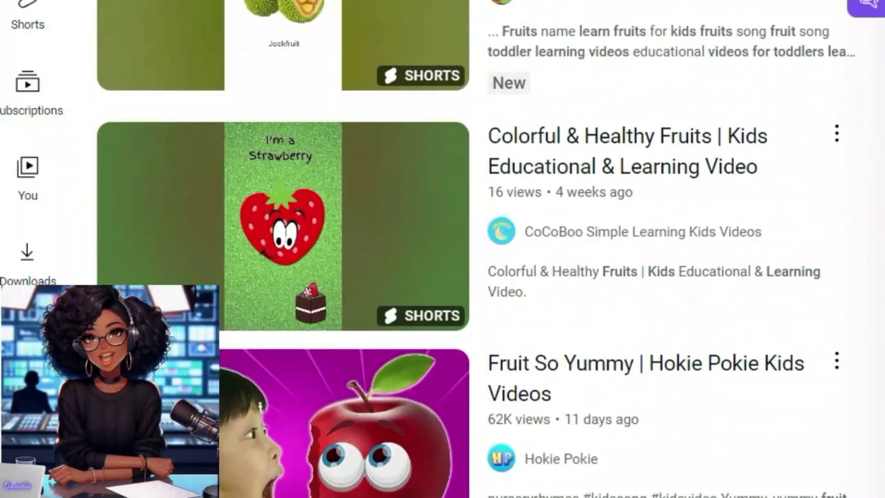
pyautogui.scroll(-20, 852, 194)
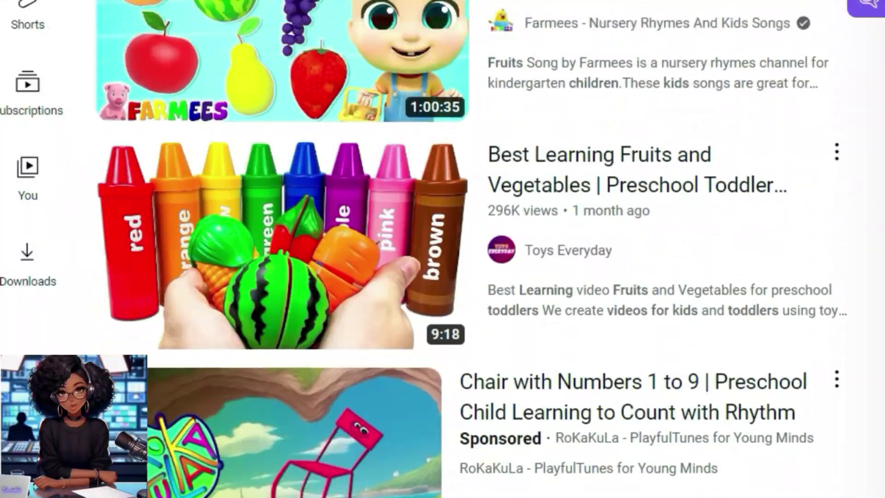
pyautogui.scroll(-8, 853, 193)
pyautogui.scroll(10, 507, 249)
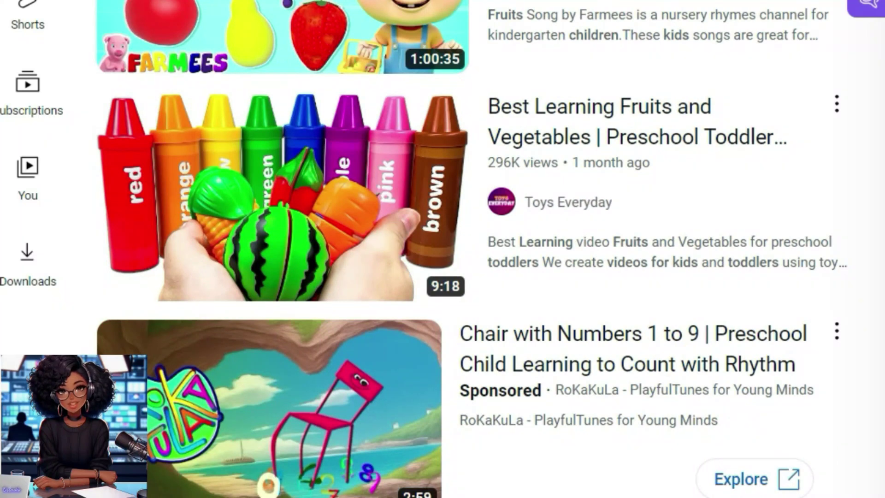
pyautogui.scroll(10, 875, 144)
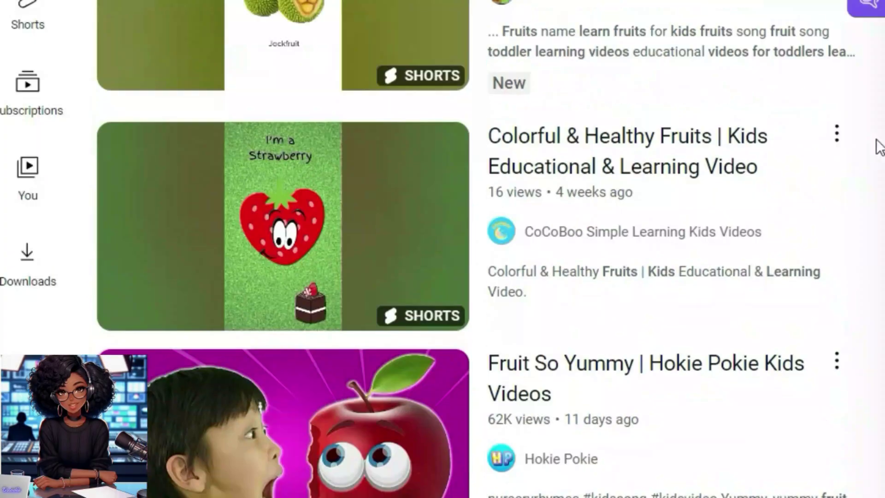
pyautogui.scroll(-10, 874, 144)
pyautogui.scroll(-8, 471, 249)
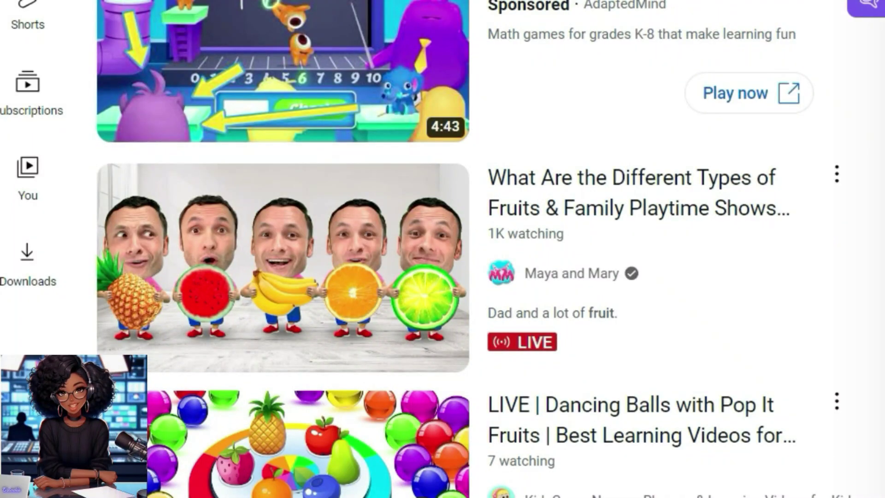
pyautogui.scroll(-5, 507, 249)
pyautogui.scroll(10, 507, 249)
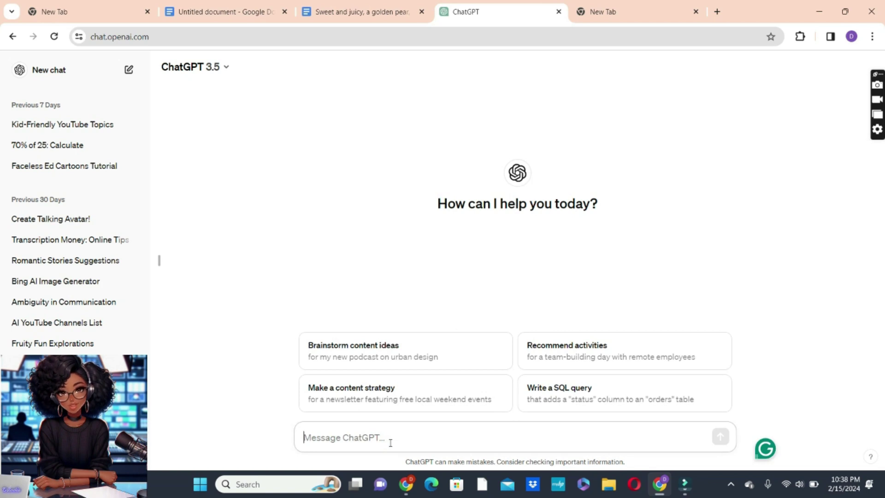
# Have ChatGPT write an educational YouTube script on fruits names like Pear, Banana, Mango and Apple for grades 2 to 5, and review it.
pyautogui.write('write an educational YouTube video script on fruits for kids between grades 2 and 5. The script should be about  fruits like Pear, Banana, Mango and Apple')
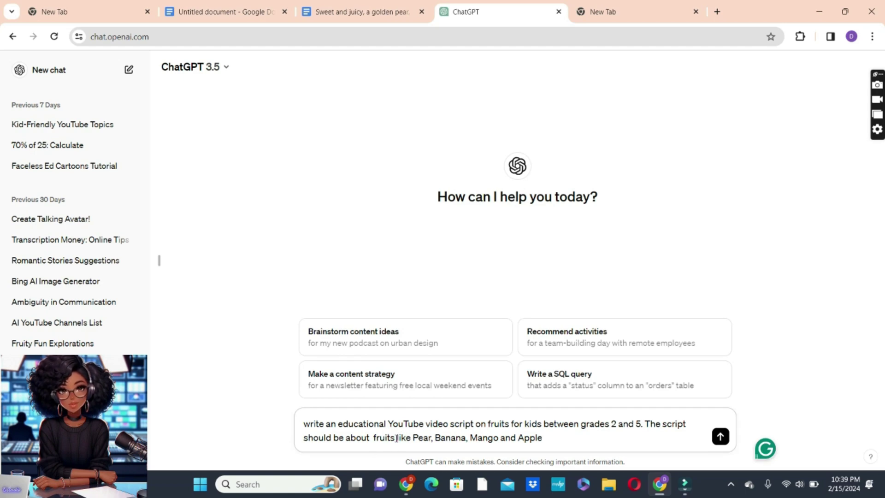
pyautogui.write('names')
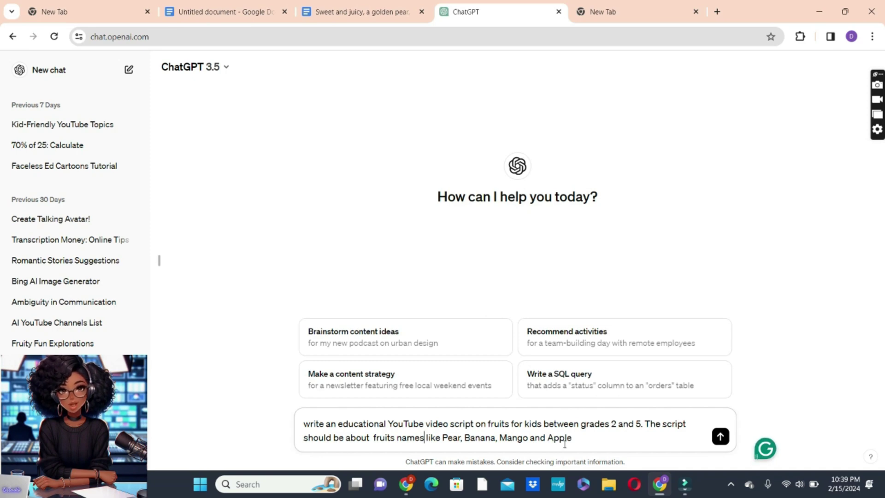
pyautogui.press('Return')
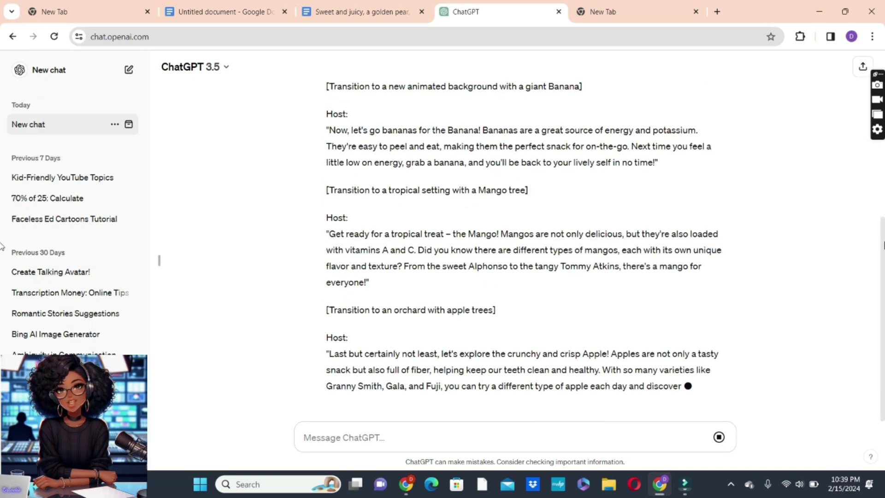
pyautogui.scroll(3, 872, 181)
pyautogui.scroll(2, 866, 166)
pyautogui.scroll(-5, 862, 154)
pyautogui.scroll(6, 836, 143)
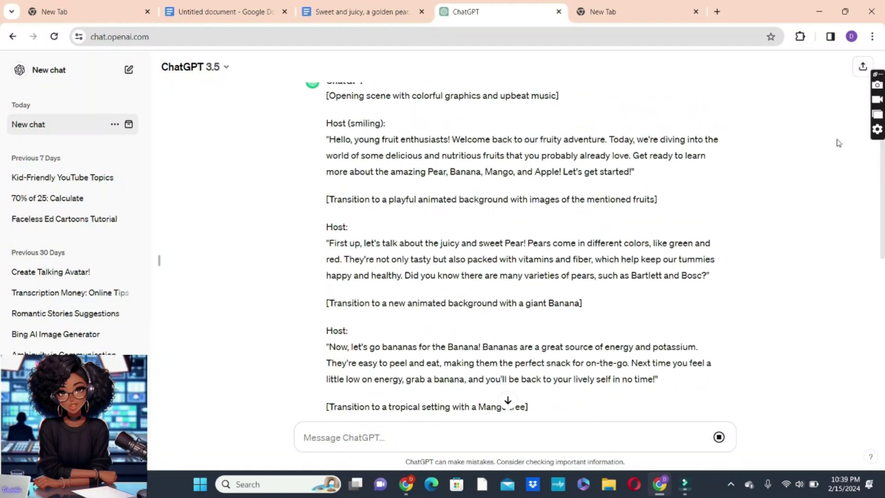
pyautogui.scroll(-5, 839, 143)
pyautogui.scroll(5, 850, 161)
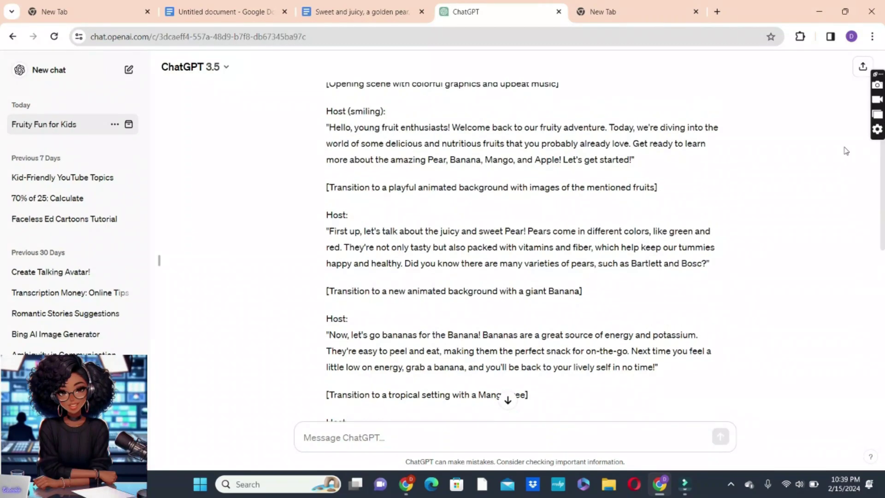
# Find QuillBot through a Google search, open its Paraphrasing Tool in the spare browser tab, and return to the ChatGPT script.
pyautogui.click(608, 3)
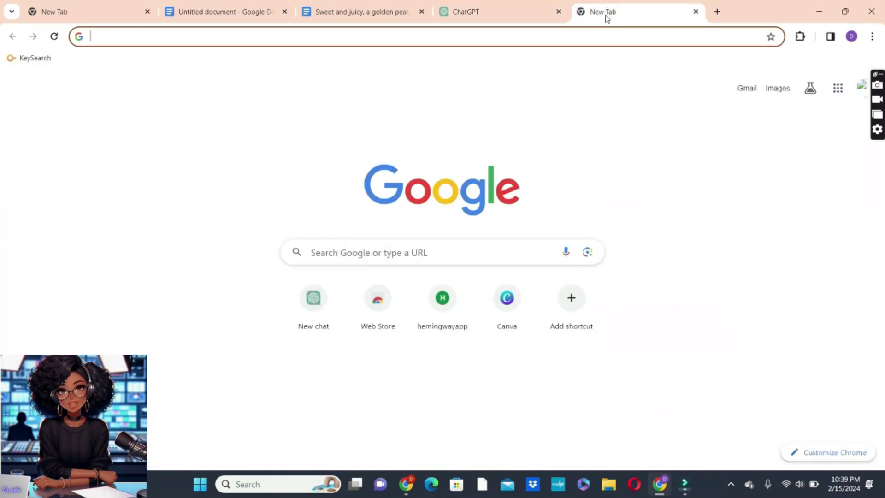
pyautogui.click(414, 262)
pyautogui.write('quil')
pyautogui.click(389, 288)
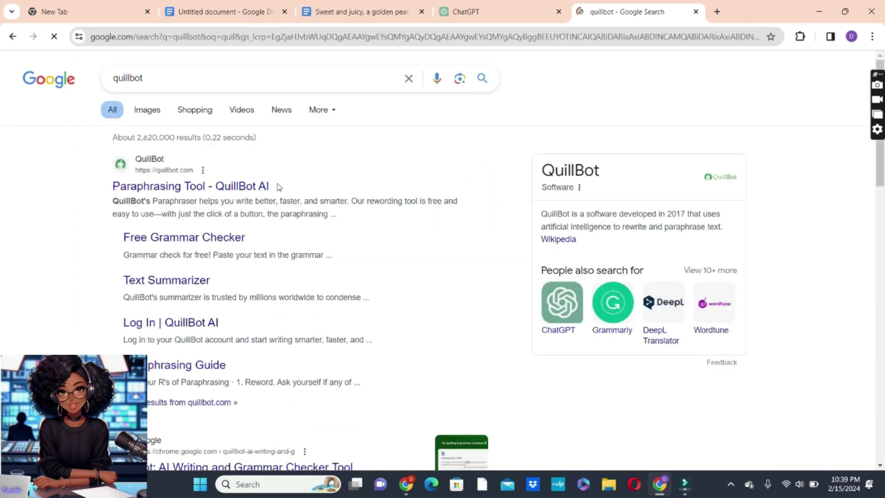
pyautogui.click(267, 185)
pyautogui.click(453, 7)
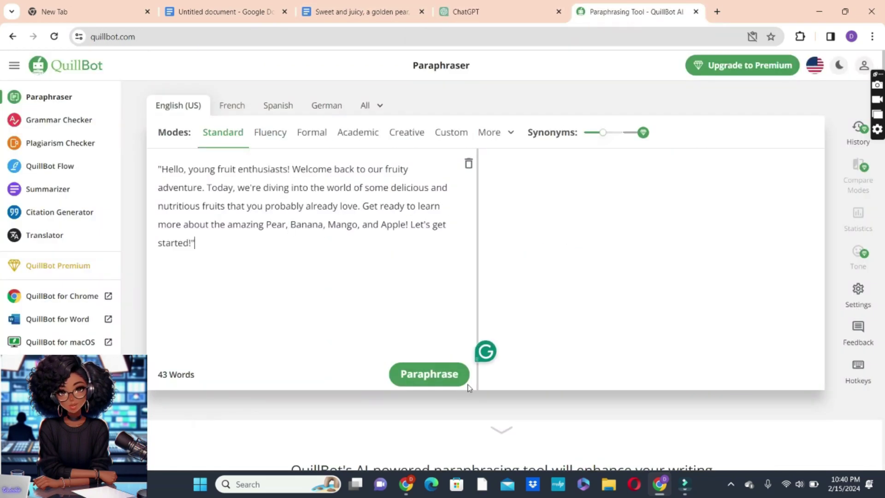
pyautogui.click(431, 376)
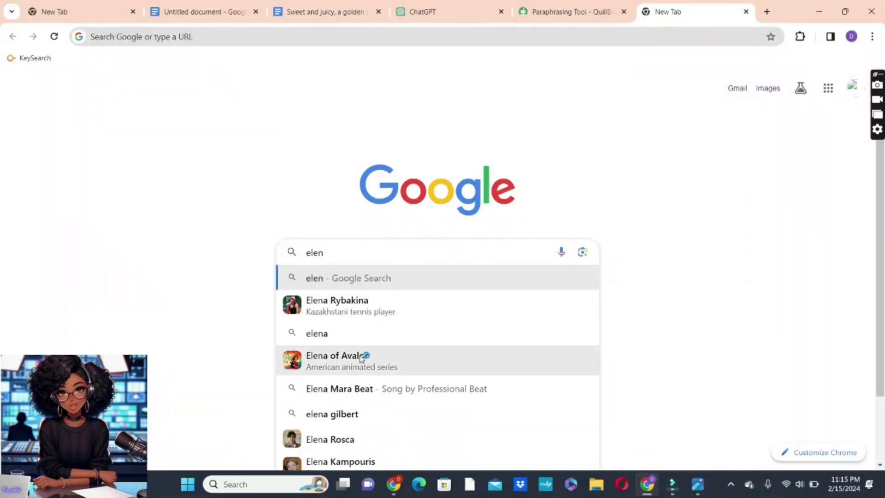
# Search Google for ElevenLabs and open its AI Voice Generator & Text to Speech website.
pyautogui.press('BackSpace')
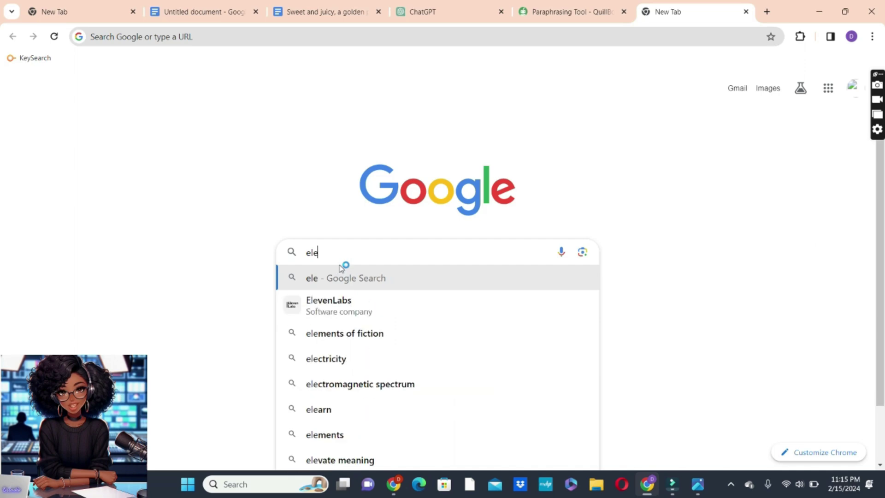
pyautogui.click(358, 309)
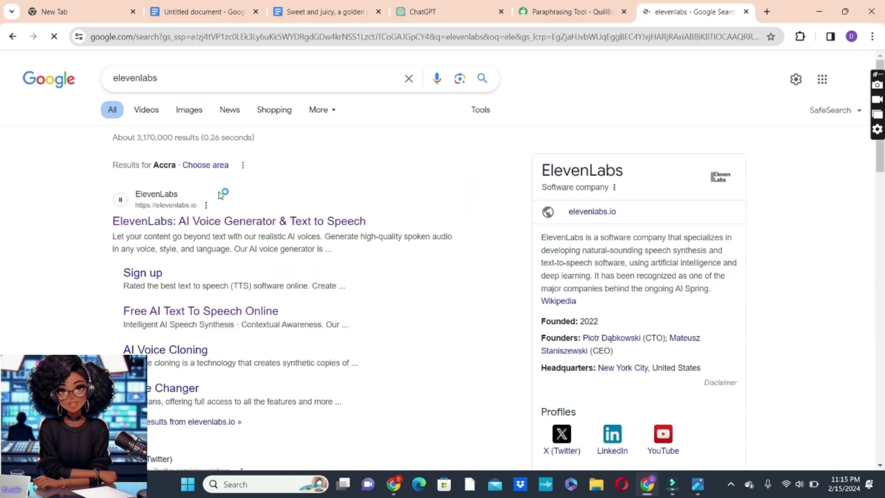
pyautogui.click(219, 223)
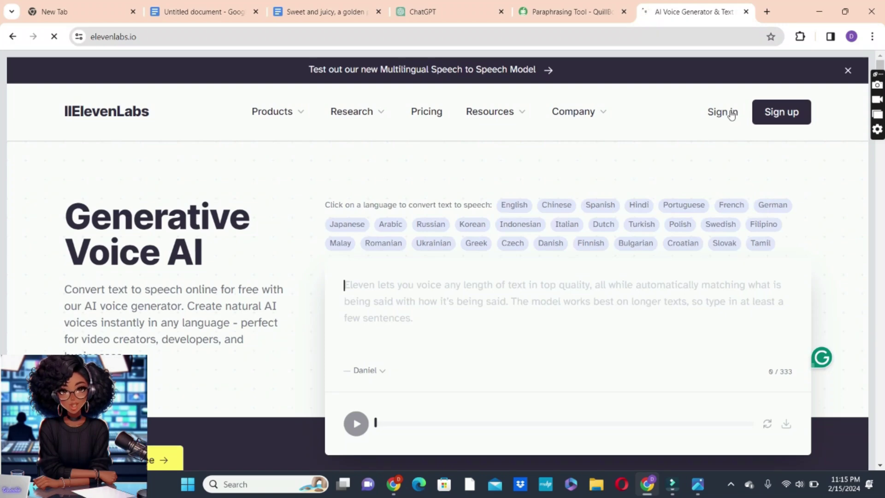
pyautogui.click(446, 318)
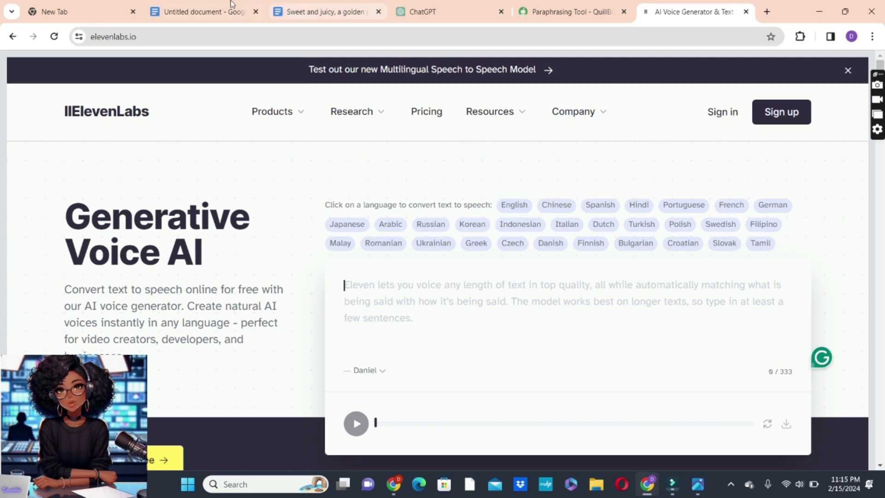
# Copy the complete Pear verse, from its heading to "I am a pear", in the "Sweet and juicy, a golden pear," document.
pyautogui.click(300, 12)
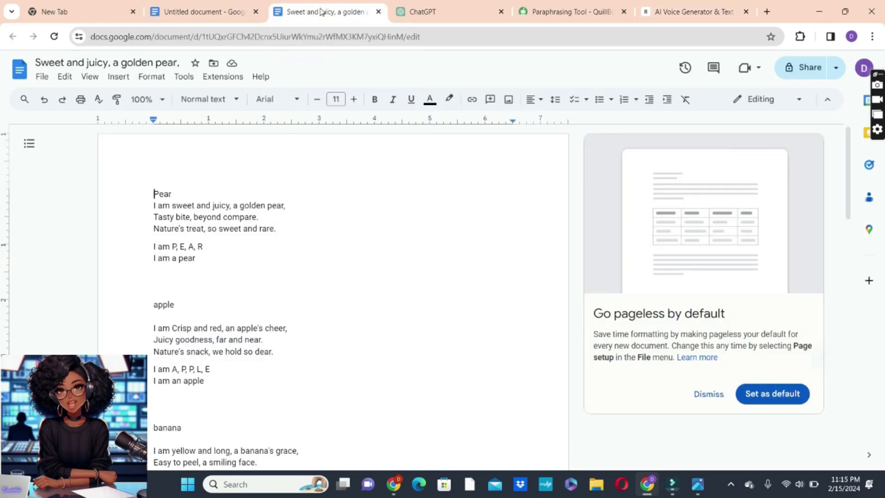
pyautogui.keyDown('shift'); pyautogui.click(219, 260); pyautogui.keyUp('shift')
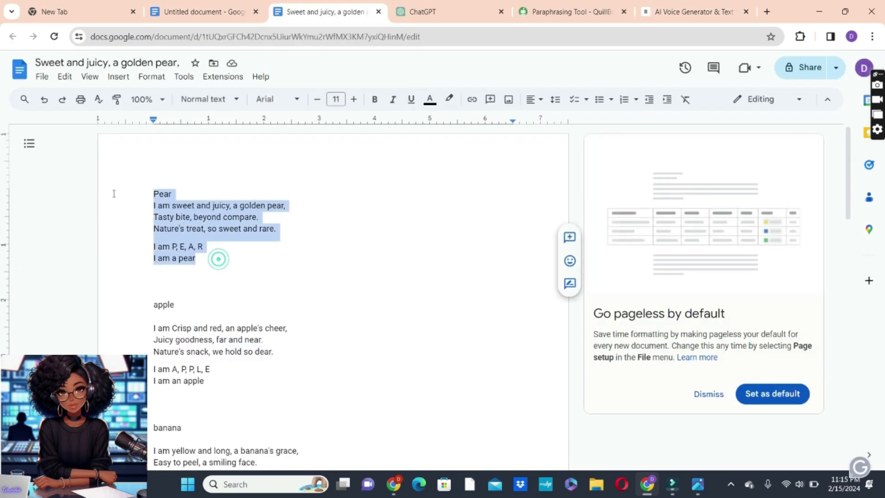
pyautogui.rightClick(174, 226)
pyautogui.click(217, 222)
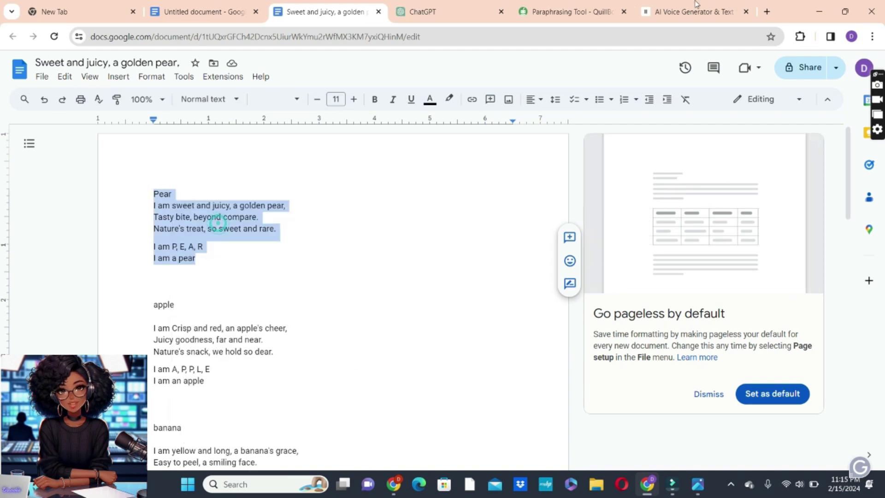
# Paste the Pear verse into the ElevenLabs speech text and accept the suggested correction "is so" in the "Nature's treat" line.
pyautogui.click(696, 5)
pyautogui.click(290, 368)
pyautogui.hotkey('ctrl', 'v')
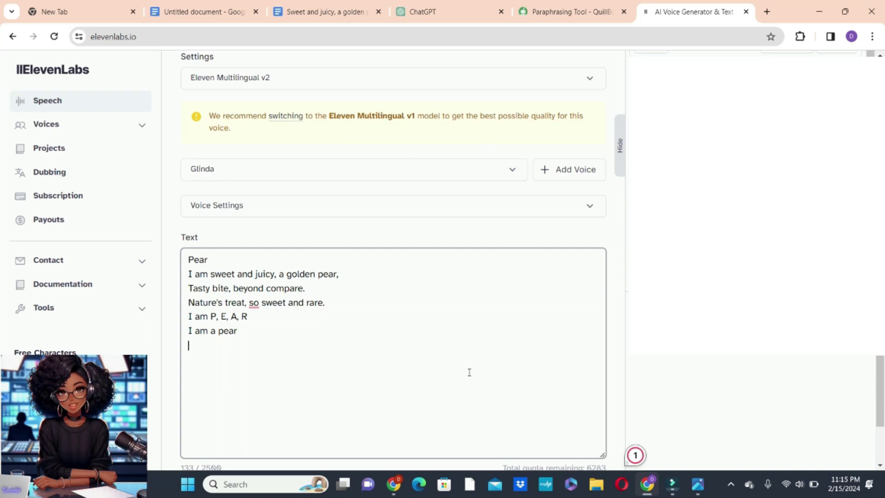
pyautogui.moveTo(258, 306)
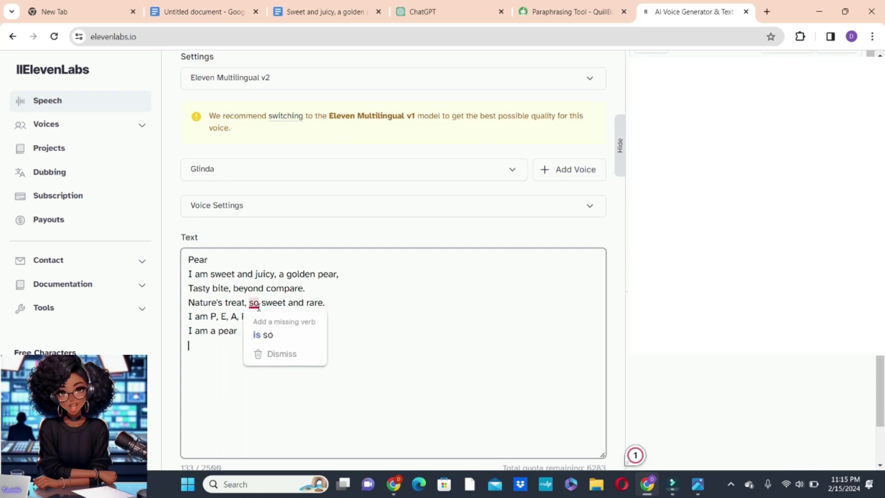
pyautogui.click(271, 337)
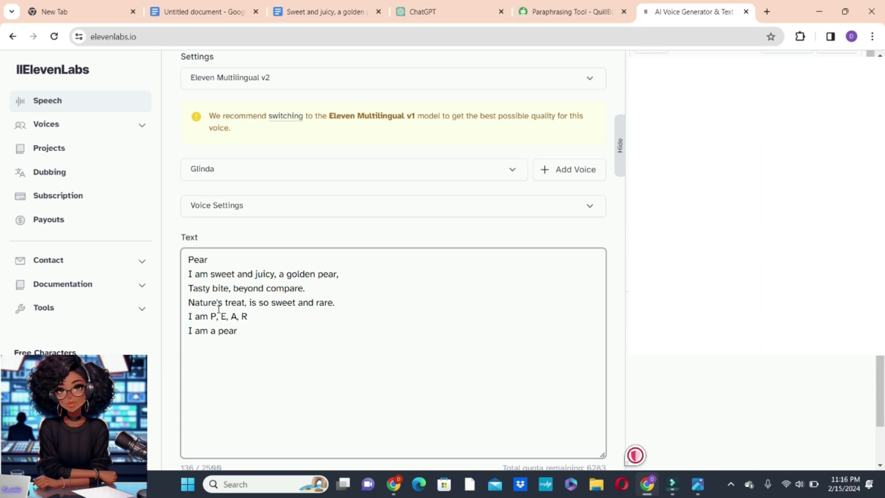
# Browse the premade ElevenLabs voices and preview the childish American voice Gigi.
pyautogui.click(513, 172)
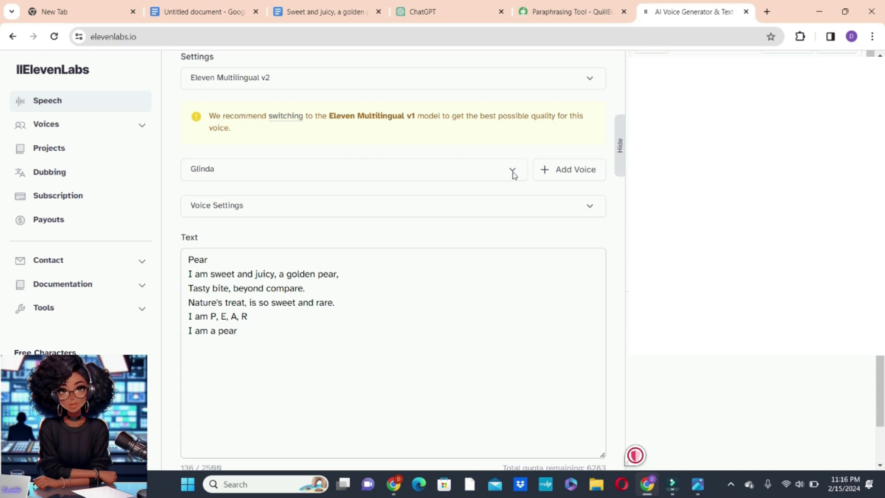
pyautogui.click(513, 172)
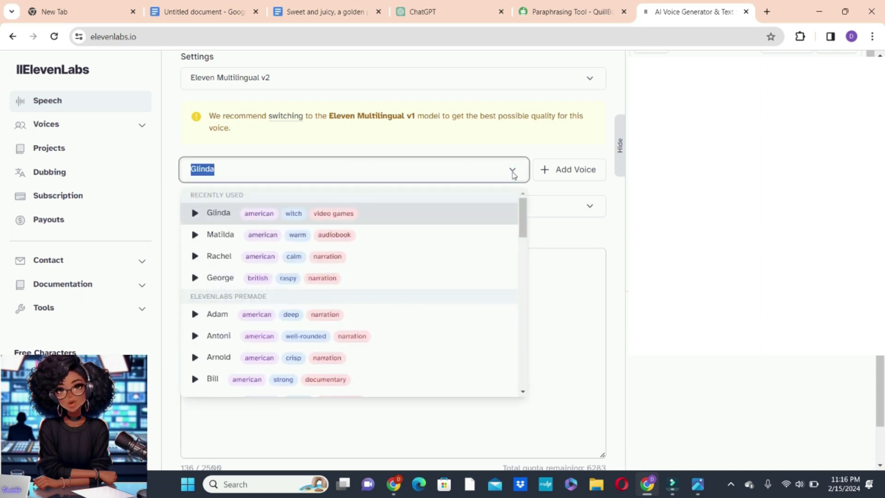
pyautogui.moveTo(520, 218); pyautogui.dragTo(508, 302)
pyautogui.click(195, 312)
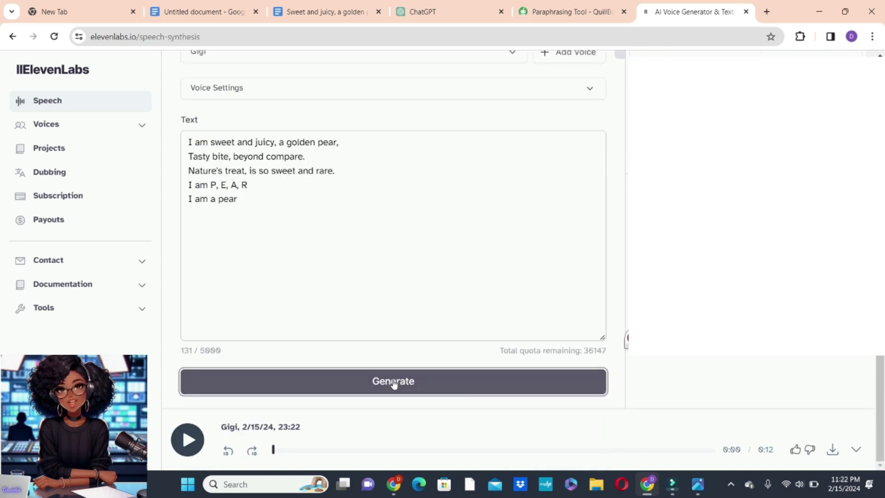
# Generate the Pear verse speech with the Gigi voice and download the resulting audio.
pyautogui.click(393, 381)
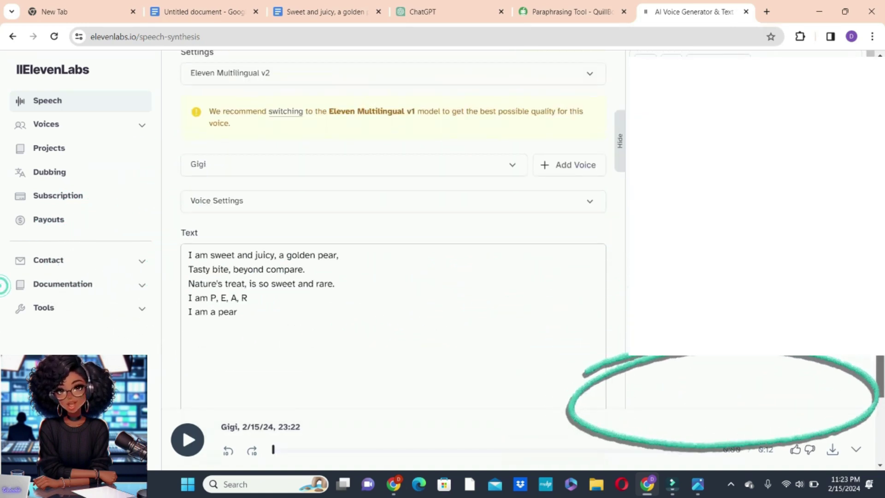
pyautogui.scroll(-3, 881, 361)
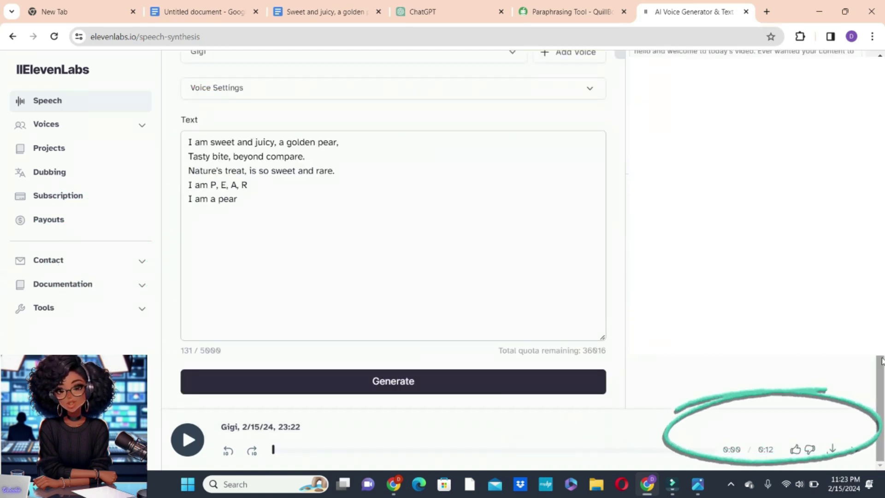
pyautogui.click(833, 451)
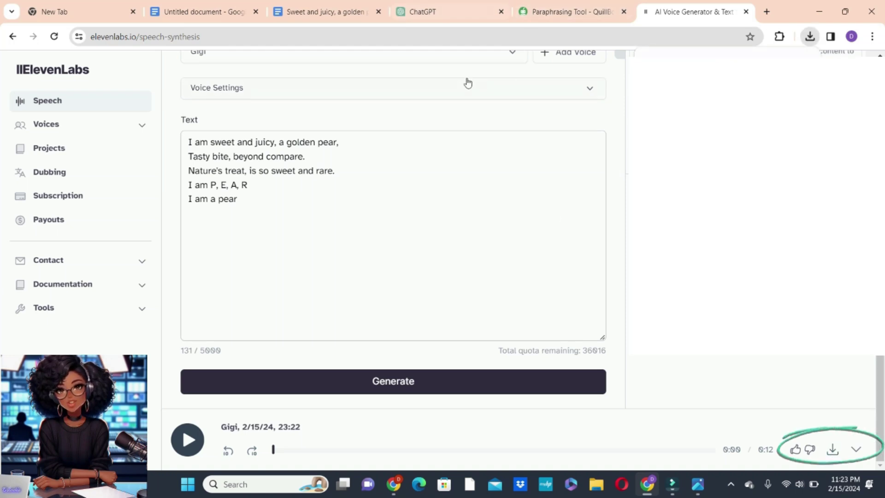
# Clear the Pear verse from the ElevenLabs speech text and paste in text copied from the "Sweet and juicy, a golden pear," document.
pyautogui.moveTo(286, 189); pyautogui.dragTo(183, 139)
pyautogui.moveTo(265, 224); pyautogui.dragTo(184, 137)
pyautogui.press('BackSpace')
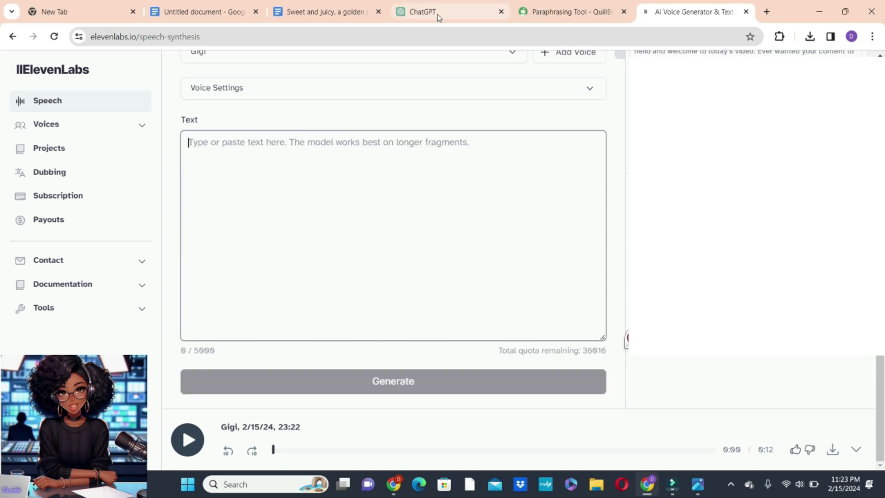
pyautogui.click(347, 12)
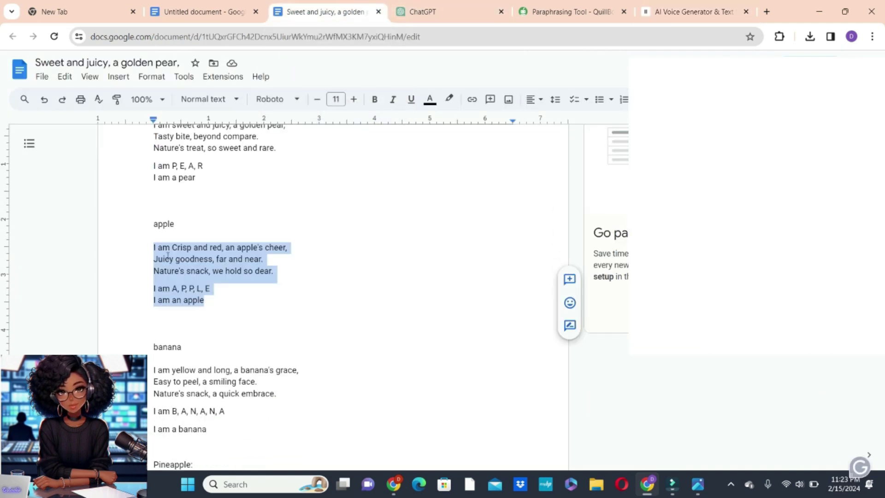
pyautogui.hotkey('ctrl', 'c')
pyautogui.hotkey('ctrl', '9')
pyautogui.click(350, 189)
pyautogui.hotkey('ctrl', 'v')
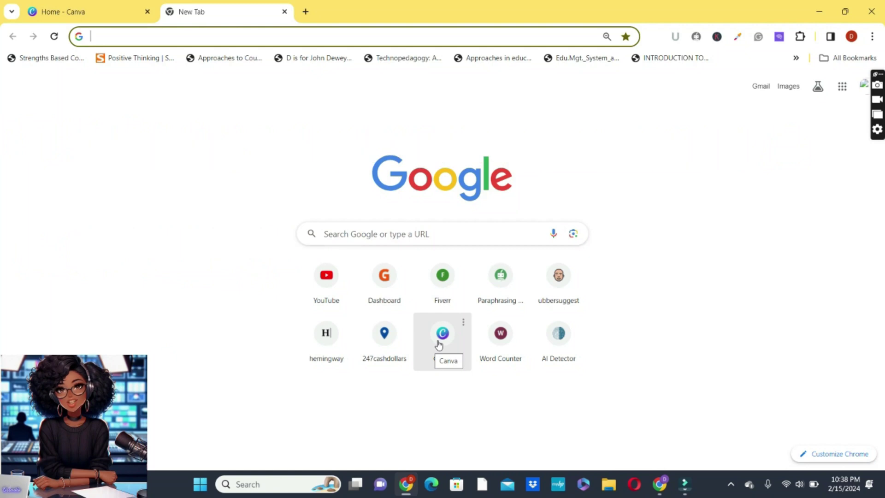
# Switch to Canva, create a blank 1920 × 1080 px Video design and search its elements for "apple".
pyautogui.click(439, 344)
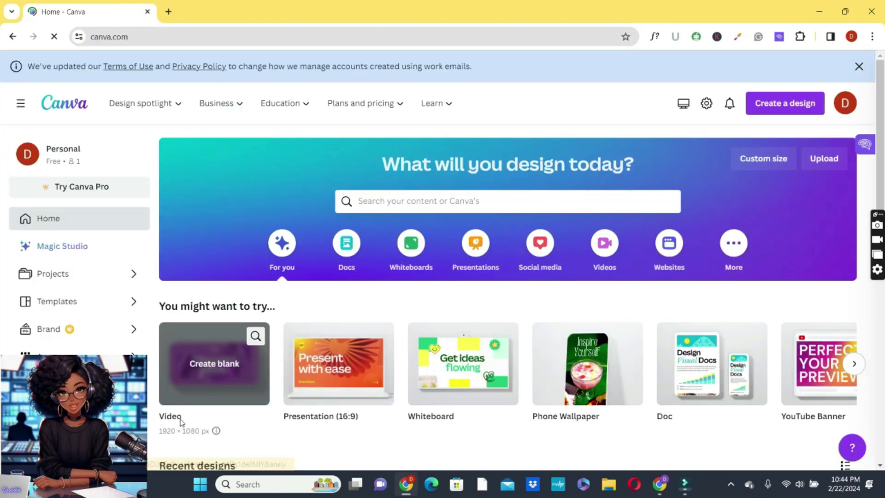
pyautogui.click(216, 376)
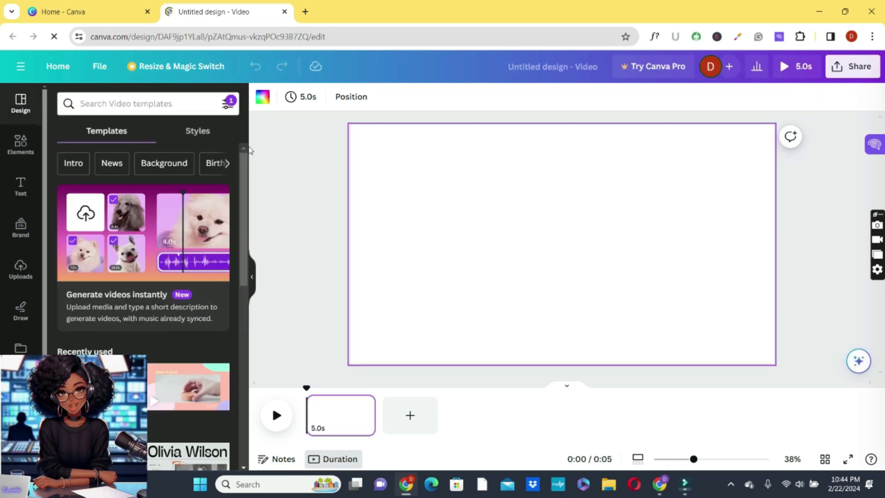
pyautogui.click(27, 152)
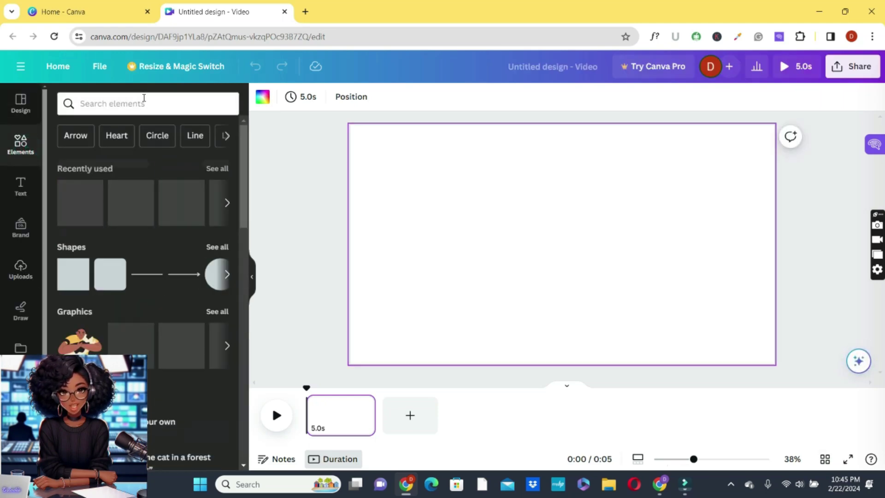
pyautogui.click(142, 110)
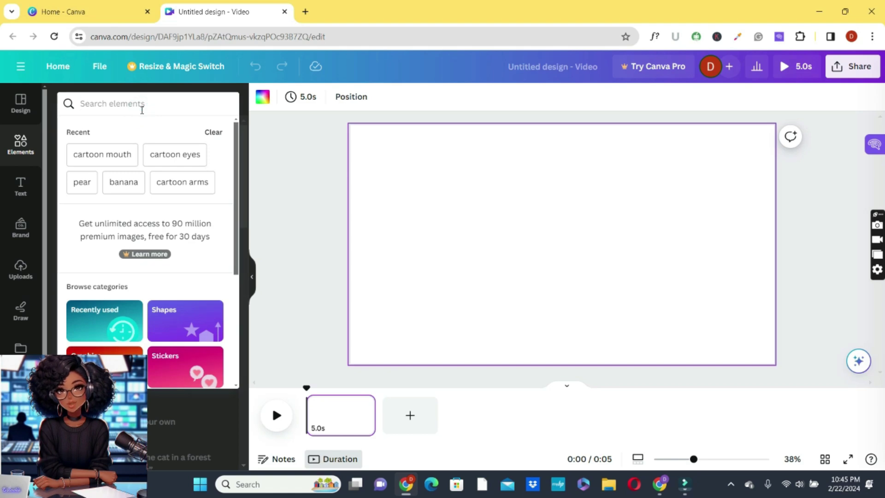
pyautogui.write('apple')
pyautogui.press('Return')
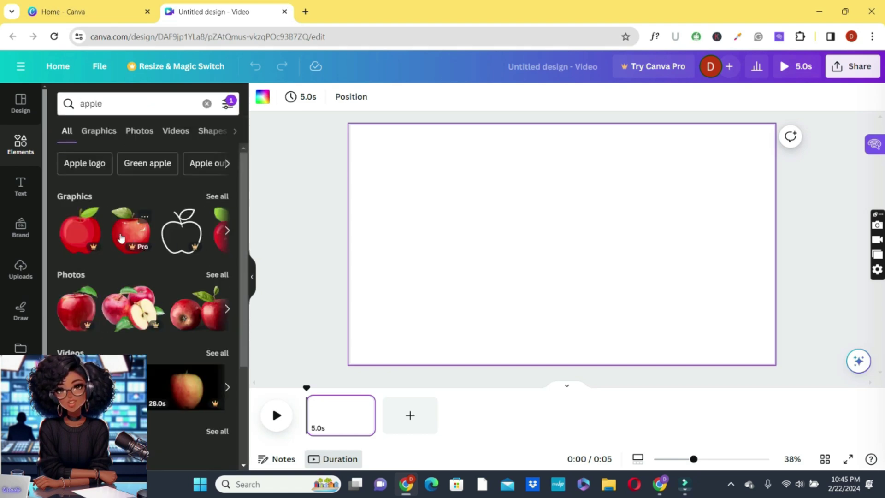
# Add the black-outlined red apple graphic with the glossy highlight, shrink it to about half size and place it on the page's left side.
pyautogui.click(228, 233)
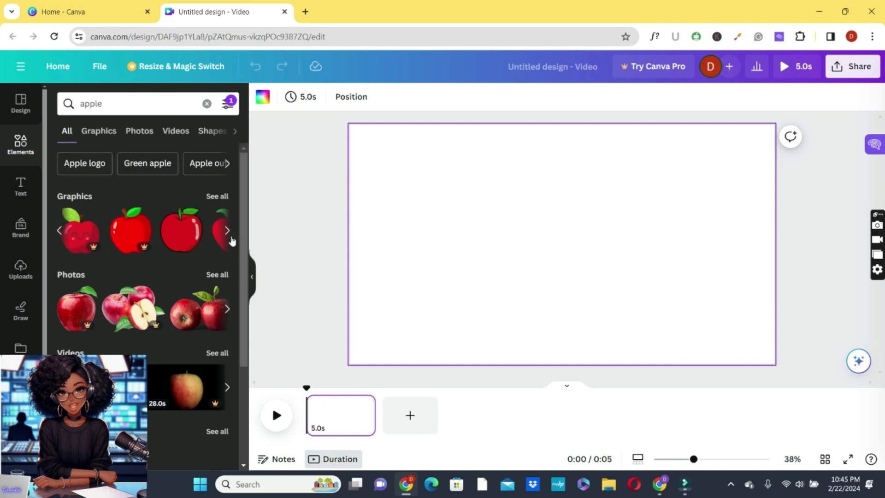
pyautogui.click(228, 234)
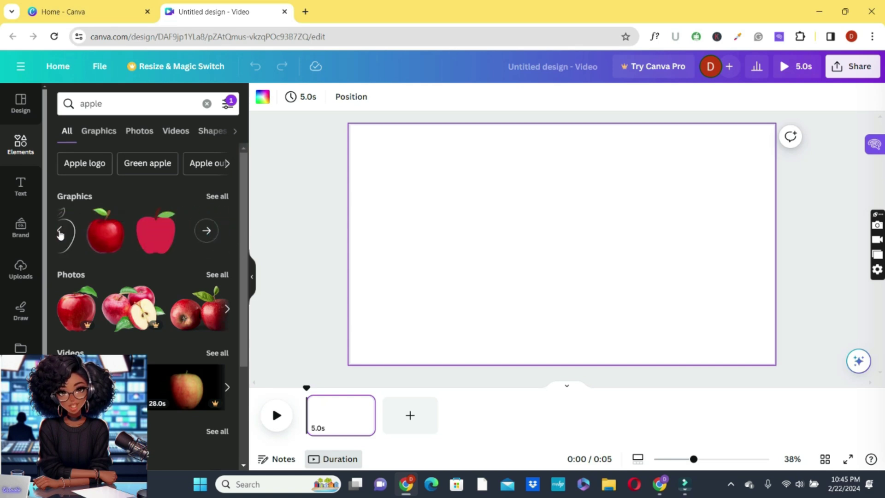
pyautogui.click(81, 231)
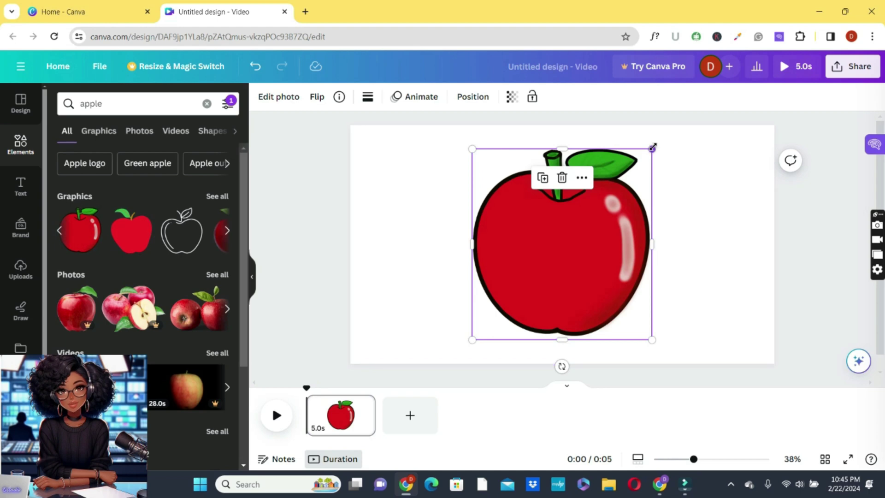
pyautogui.moveTo(651, 149); pyautogui.dragTo(571, 232)
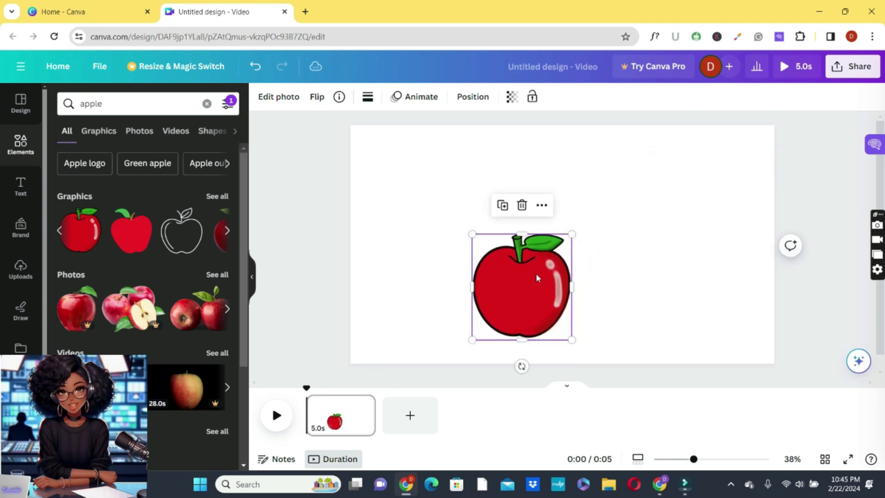
pyautogui.moveTo(532, 275); pyautogui.dragTo(448, 205)
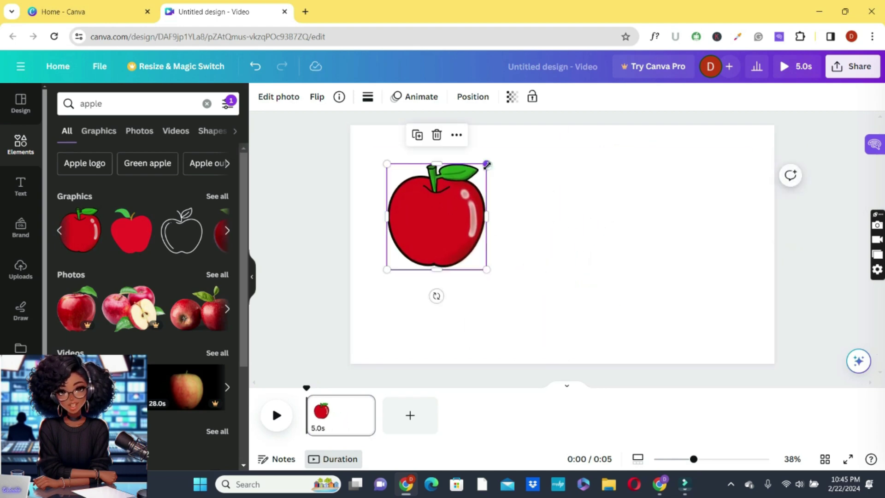
pyautogui.moveTo(486, 164); pyautogui.dragTo(476, 178)
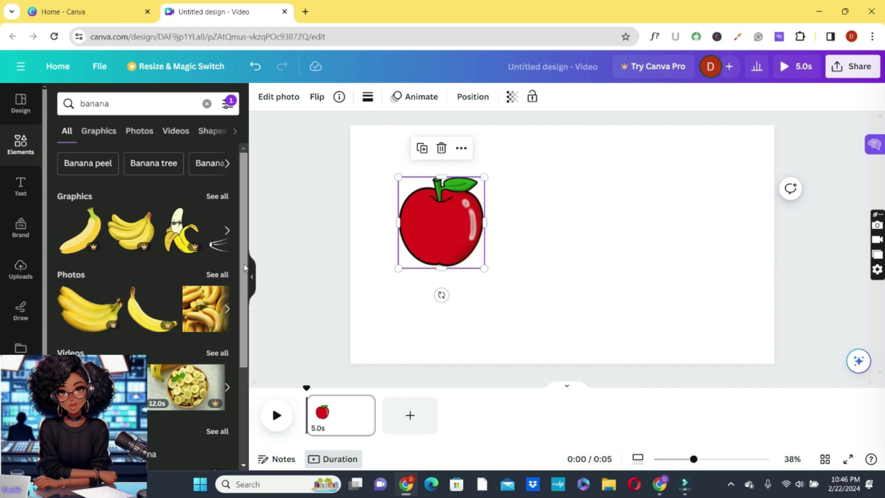
# Search the graphics for "banana", add the single outlined banana, and shrink it to roughly the apple's height beside the apple.
pyautogui.moveTo(244, 265); pyautogui.dragTo(222, 254)
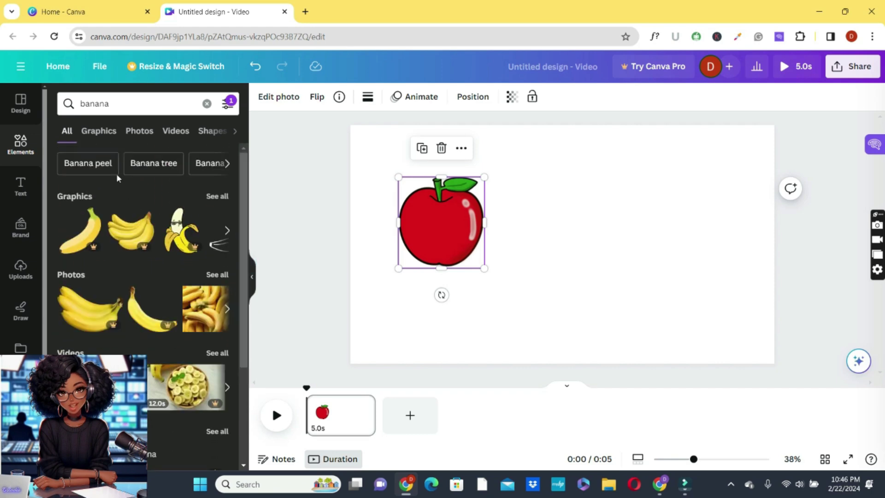
pyautogui.click(101, 136)
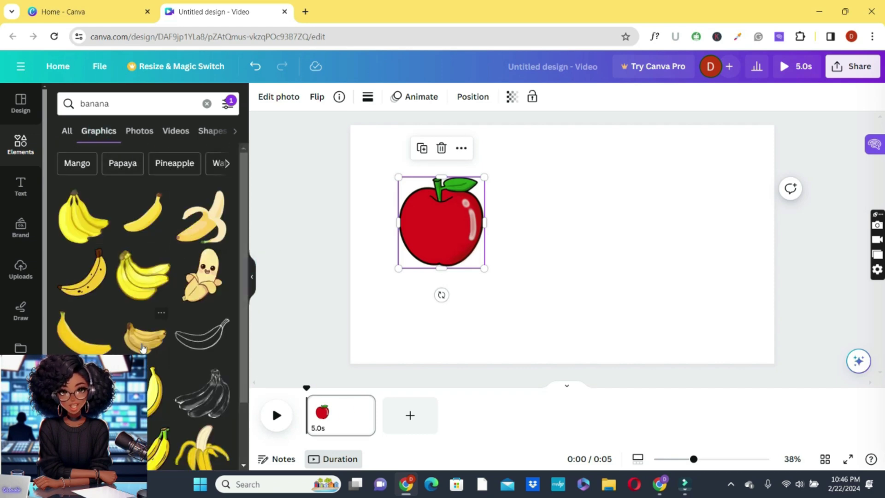
pyautogui.click(143, 213)
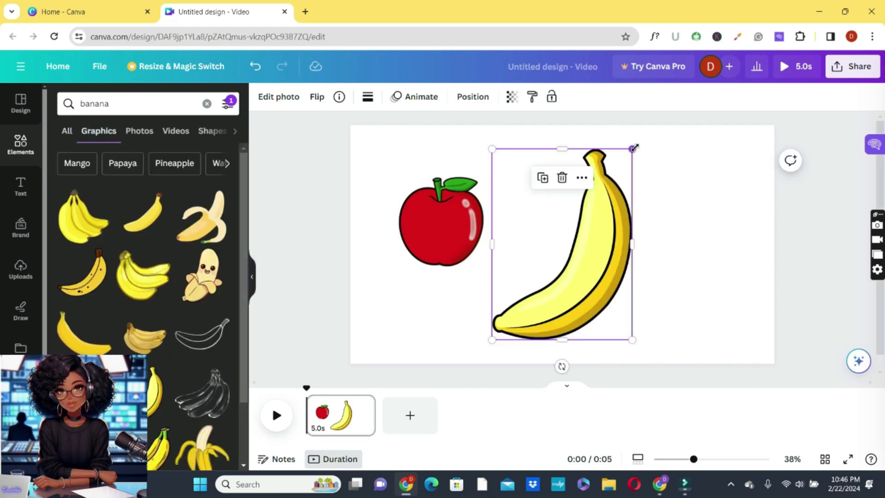
pyautogui.moveTo(634, 148); pyautogui.dragTo(598, 196)
pyautogui.moveTo(598, 195); pyautogui.dragTo(567, 236)
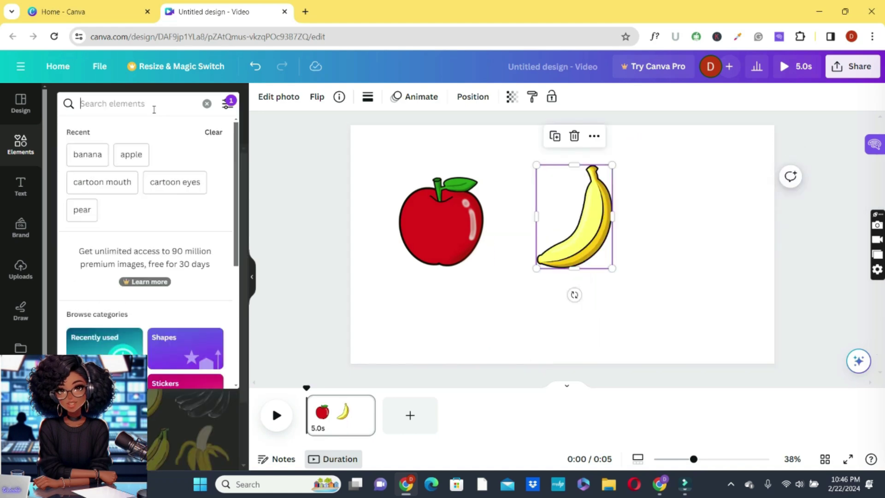
# Search the graphics for "pear", add the green pear with the red stem, tilt it slightly and place it beyond the banana.
pyautogui.write('pear')
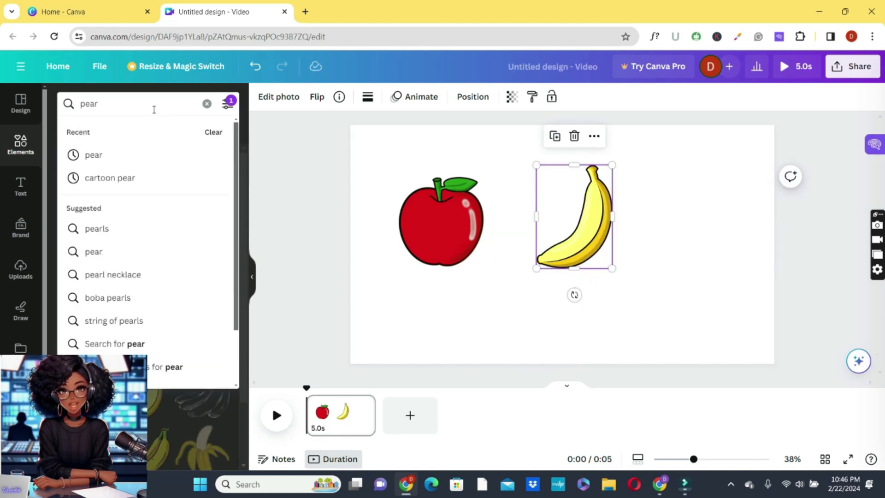
pyautogui.press('Return')
pyautogui.click(197, 217)
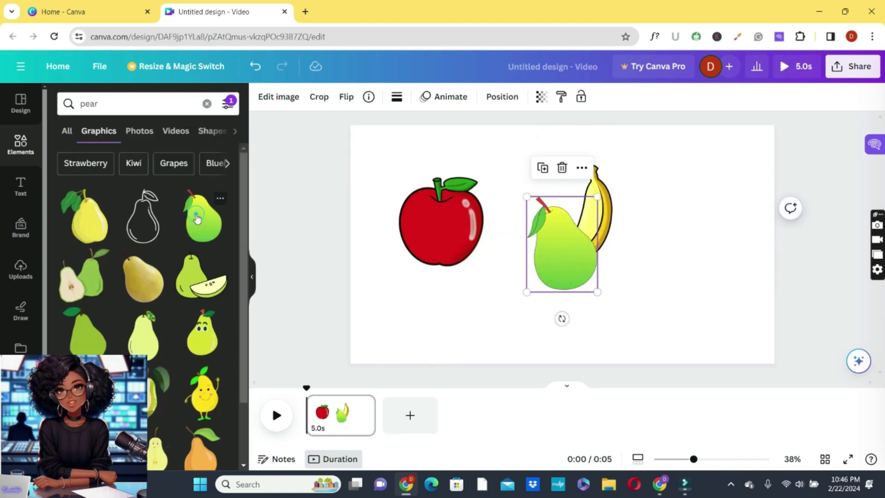
pyautogui.moveTo(562, 319); pyautogui.dragTo(544, 314)
pyautogui.moveTo(592, 257); pyautogui.dragTo(725, 249)
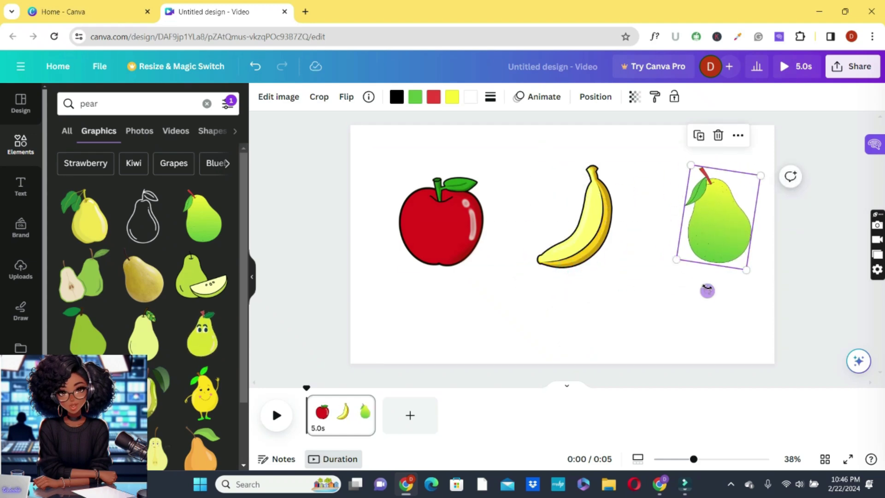
pyautogui.moveTo(708, 290); pyautogui.dragTo(718, 293)
pyautogui.moveTo(711, 208); pyautogui.dragTo(695, 207)
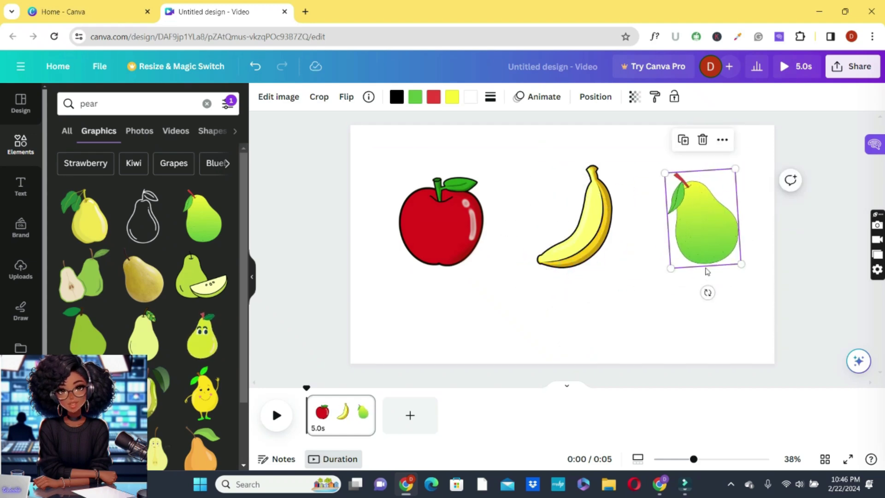
# Search the graphics for "cartoon legs", add the black legs with one bent knee and white shoes, and place them below the apple.
pyautogui.click(207, 103)
pyautogui.write('cartoon')
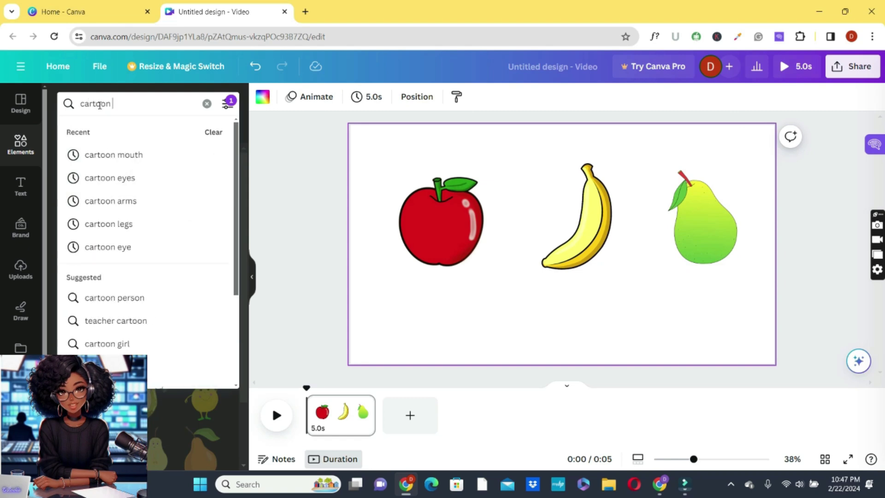
pyautogui.write(' legs')
pyautogui.press('Return')
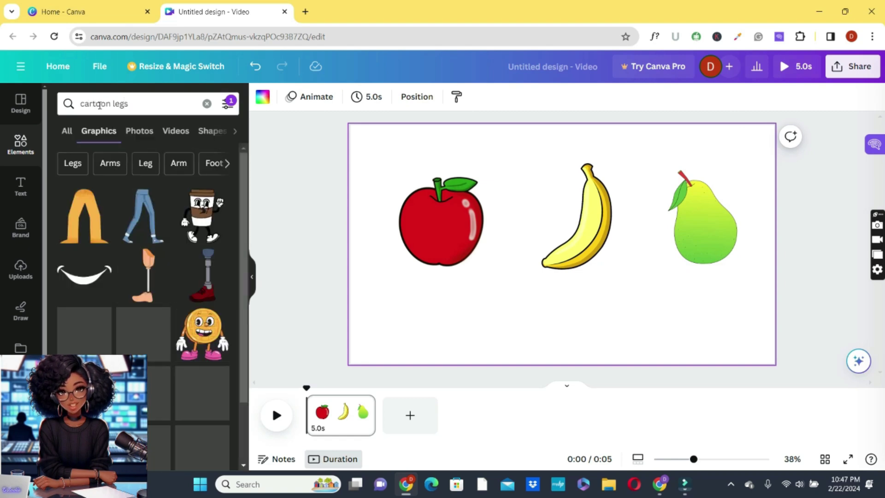
pyautogui.moveTo(244, 236); pyautogui.dragTo(239, 462)
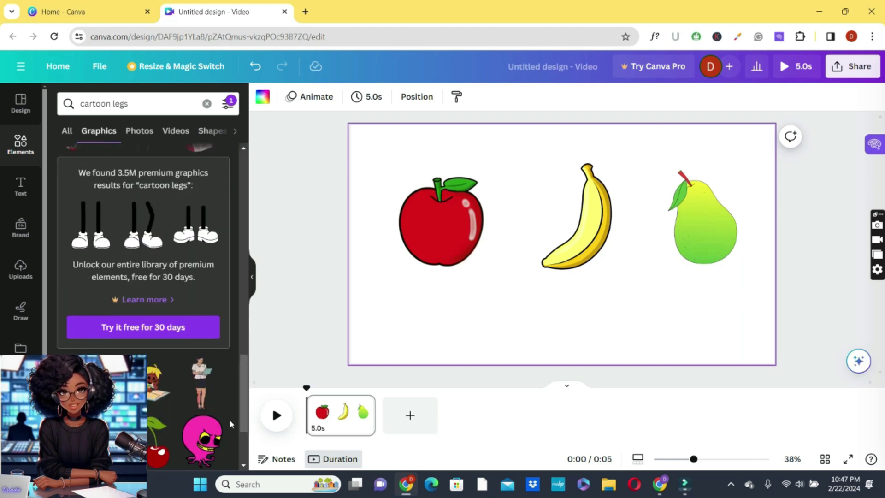
pyautogui.click(158, 239)
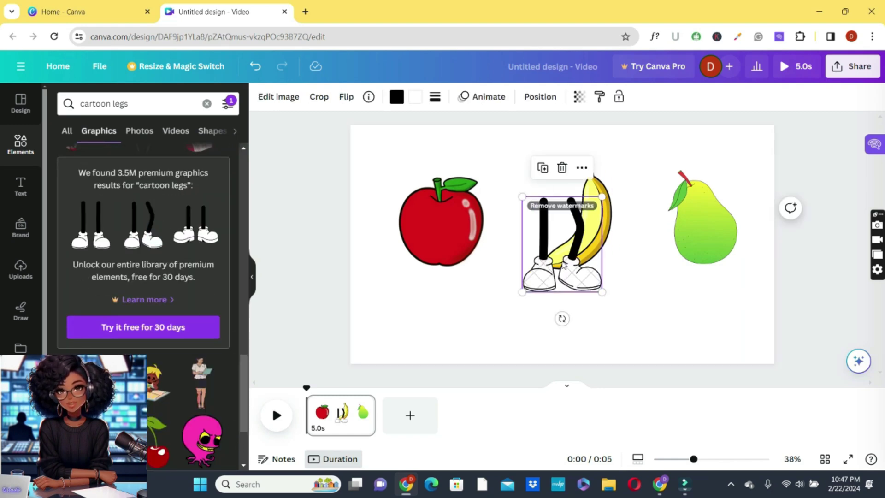
pyautogui.moveTo(526, 277); pyautogui.dragTo(477, 341)
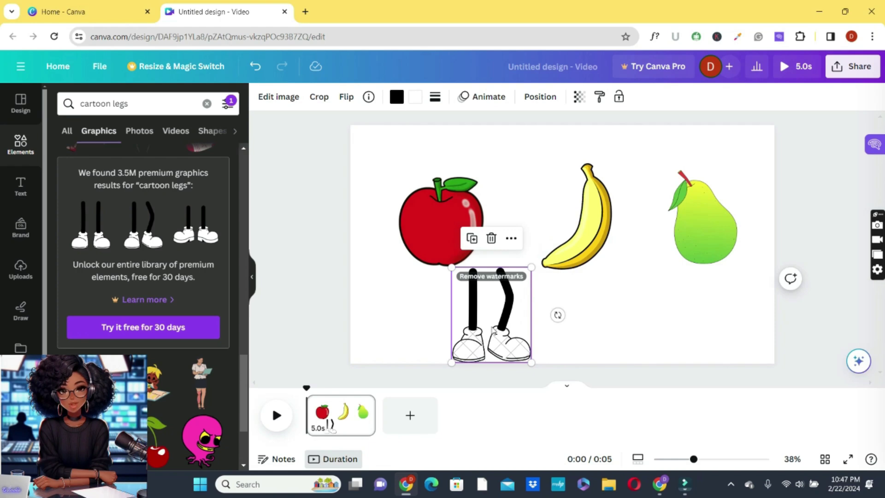
# Crop the cartoon legs graphic to the single bent leg and shrink it slightly below the apple.
pyautogui.doubleClick(493, 328)
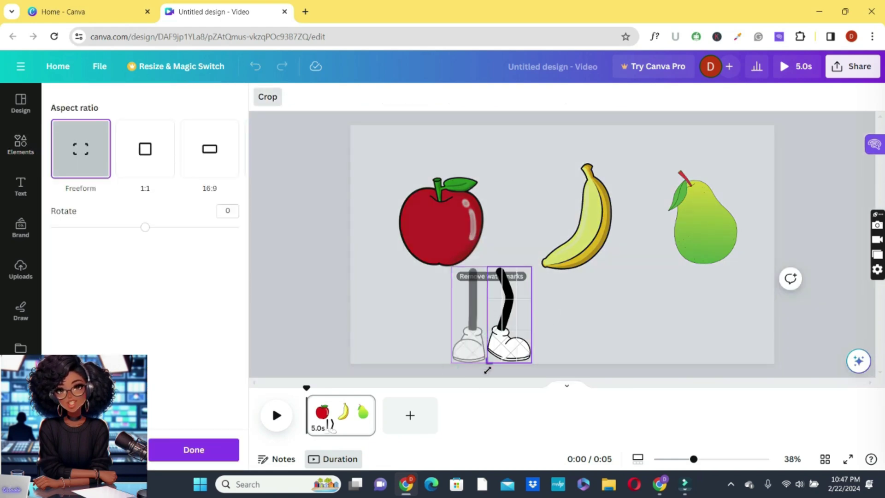
pyautogui.click(602, 340)
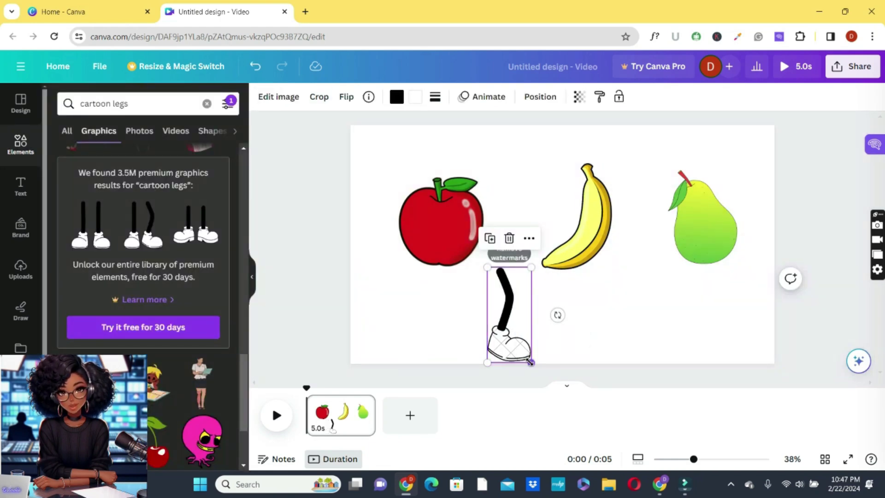
pyautogui.moveTo(531, 362); pyautogui.dragTo(520, 346)
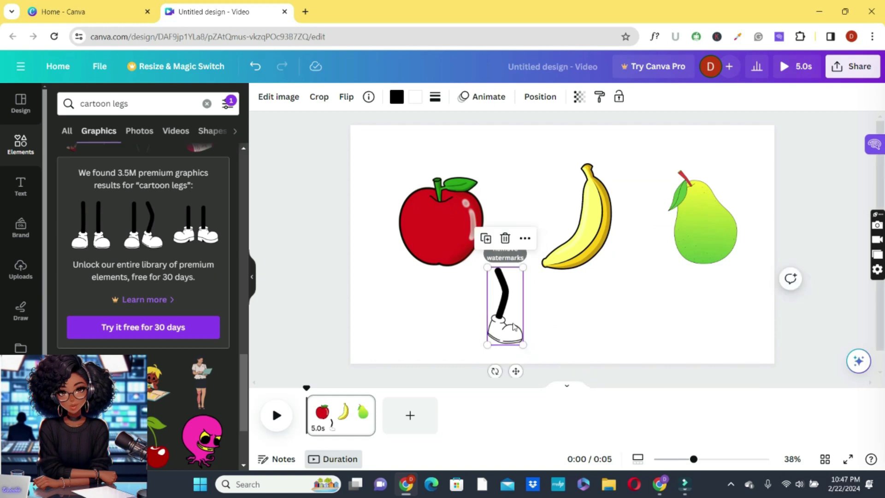
pyautogui.click(562, 330)
pyautogui.click(504, 330)
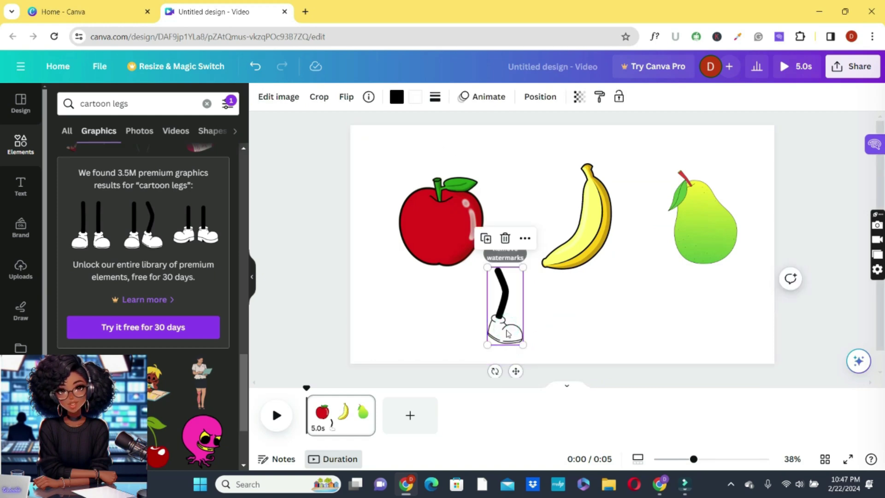
# Recolor the cropped leg's white shoe black and shrink the leg slightly.
pyautogui.click(415, 98)
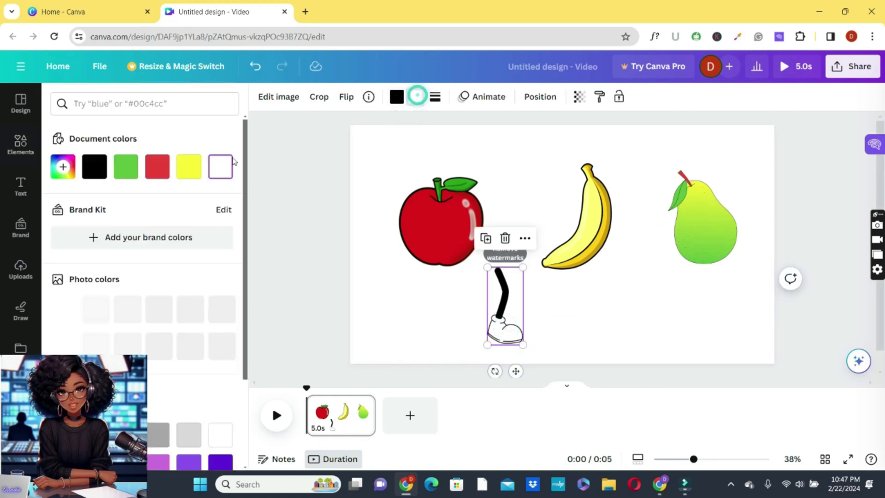
pyautogui.click(95, 166)
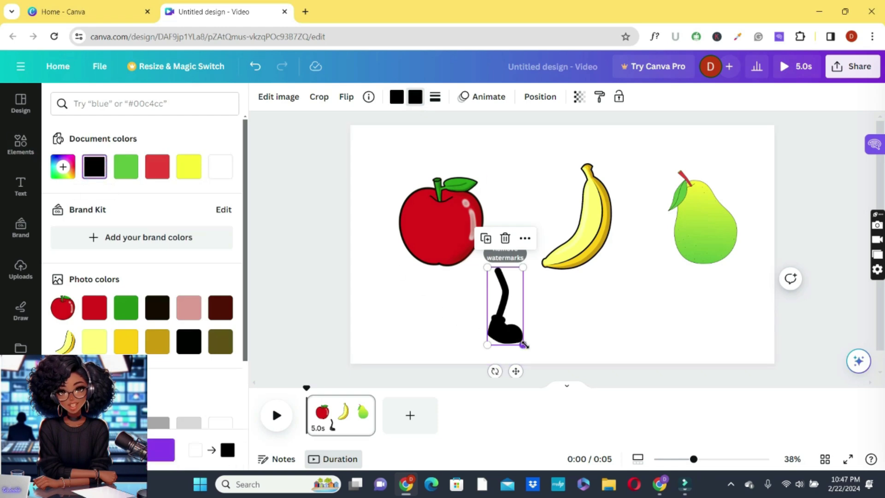
pyautogui.moveTo(524, 344); pyautogui.dragTo(515, 328)
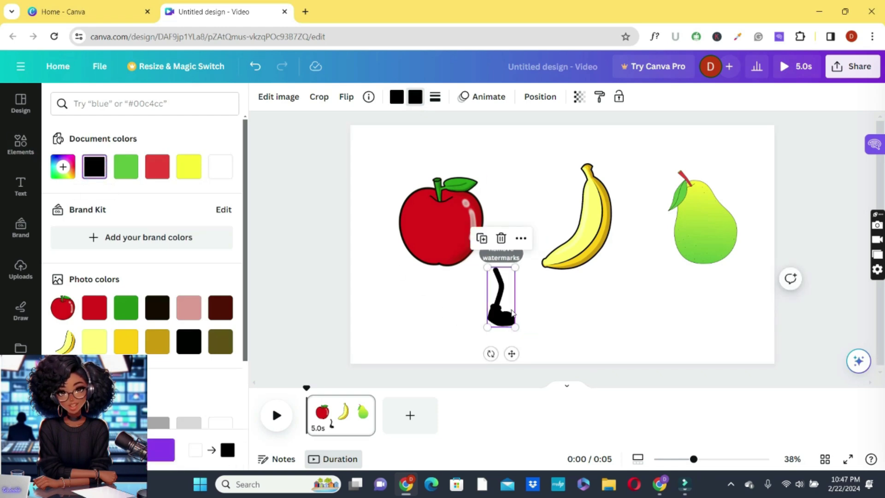
# Duplicate the black leg into three pairs, placing one below the apple and two below the banana and pear.
pyautogui.click(482, 239)
pyautogui.moveTo(510, 314); pyautogui.dragTo(677, 321)
pyautogui.click(488, 239)
pyautogui.moveTo(477, 304)
pyautogui.mouseDown()
pyautogui.moveTo(587, 313)
pyautogui.moveTo(481, 307)
pyautogui.mouseUp()
pyautogui.click(517, 304)
pyautogui.moveTo(543, 312); pyautogui.dragTo(595, 343)
pyautogui.click(439, 315)
pyautogui.click(506, 317)
pyautogui.hotkey('ctrl', 'd')
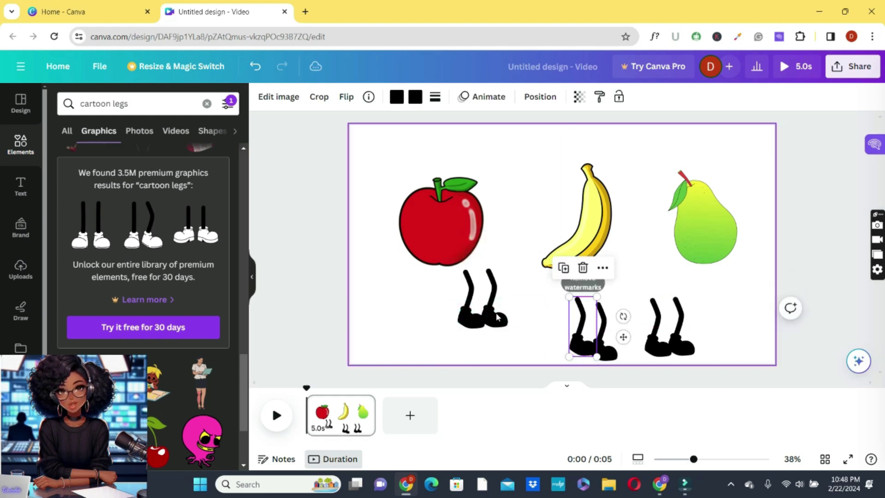
# Attach one pair of legs to the apple's underside, tilting each leg slightly and spreading them apart.
pyautogui.moveTo(514, 312); pyautogui.dragTo(423, 301)
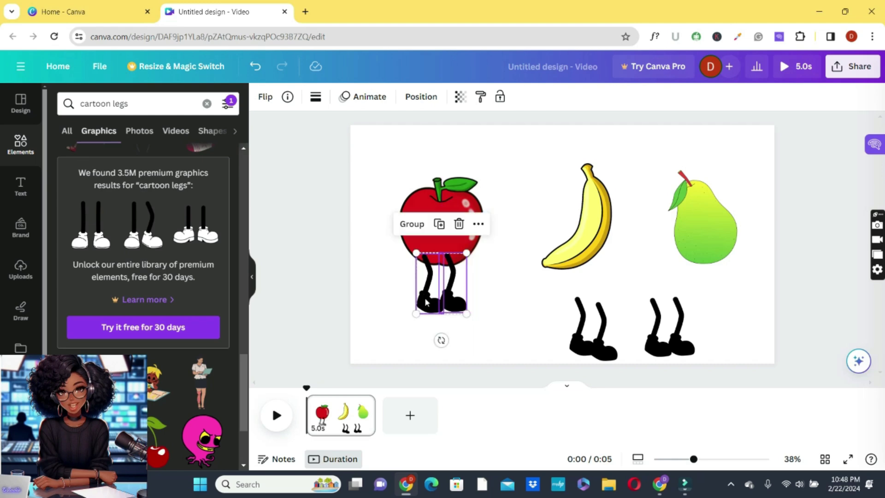
pyautogui.click(484, 349)
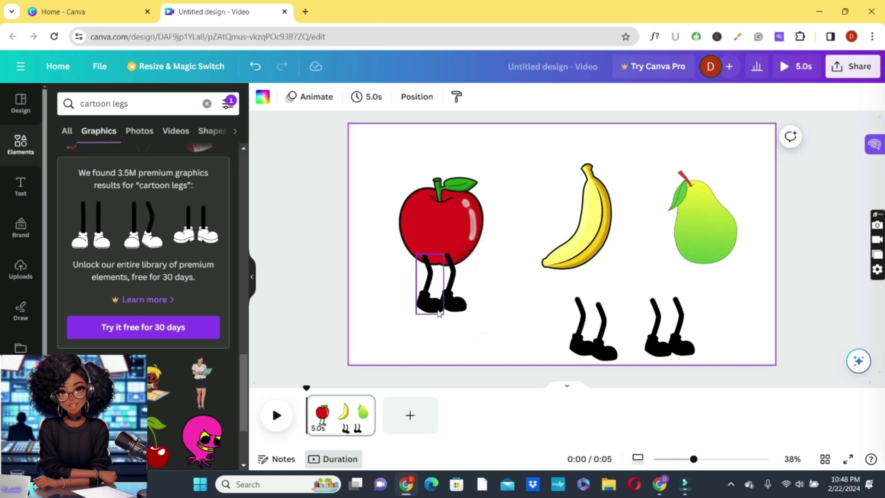
pyautogui.click(429, 295)
pyautogui.moveTo(421, 339); pyautogui.dragTo(410, 337)
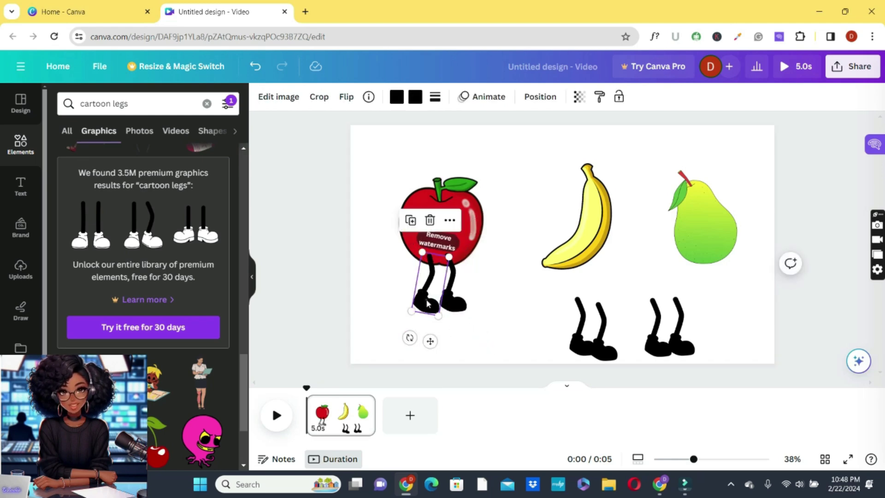
pyautogui.moveTo(427, 303); pyautogui.dragTo(421, 303)
pyautogui.click(450, 292)
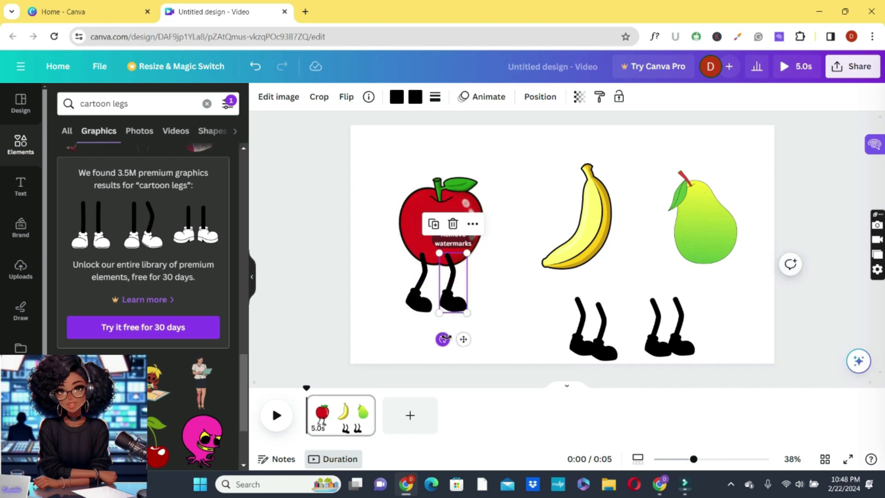
pyautogui.moveTo(445, 339); pyautogui.dragTo(459, 337)
pyautogui.moveTo(465, 290); pyautogui.dragTo(480, 288)
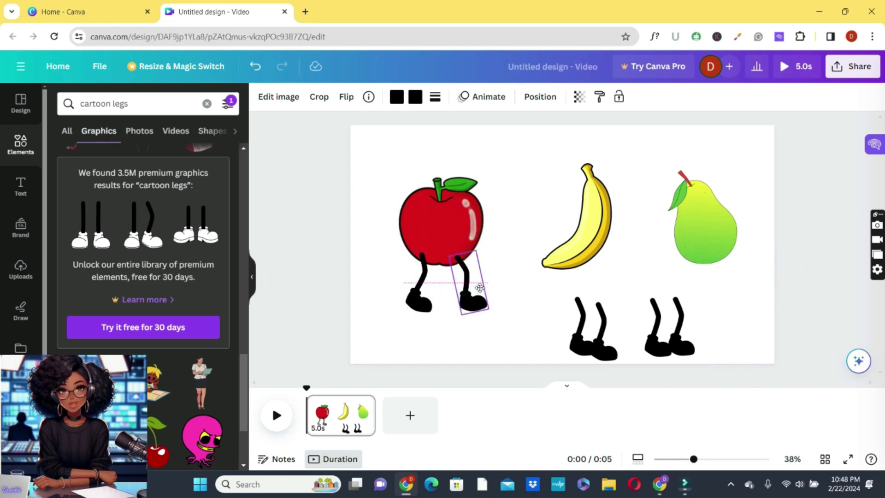
pyautogui.moveTo(411, 312); pyautogui.dragTo(409, 314)
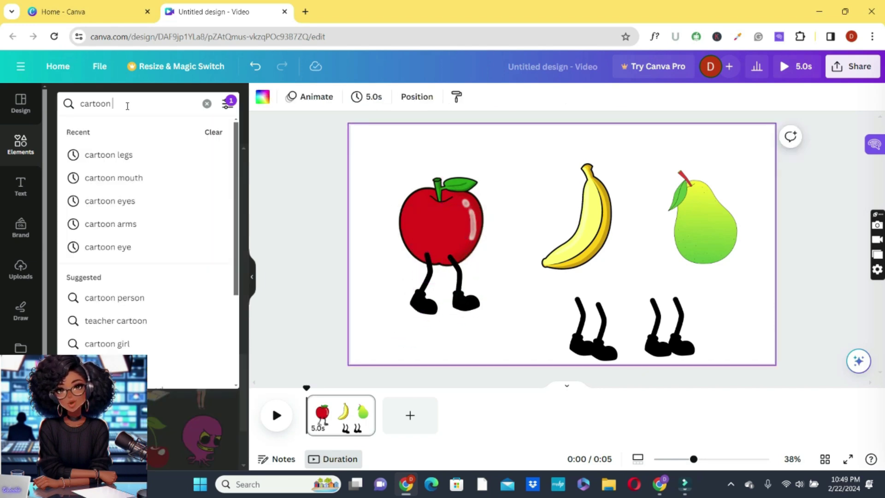
# Search the graphics for "cartoon arms" and place the black arm with the white glove between the apple and the banana.
pyautogui.write('ar')
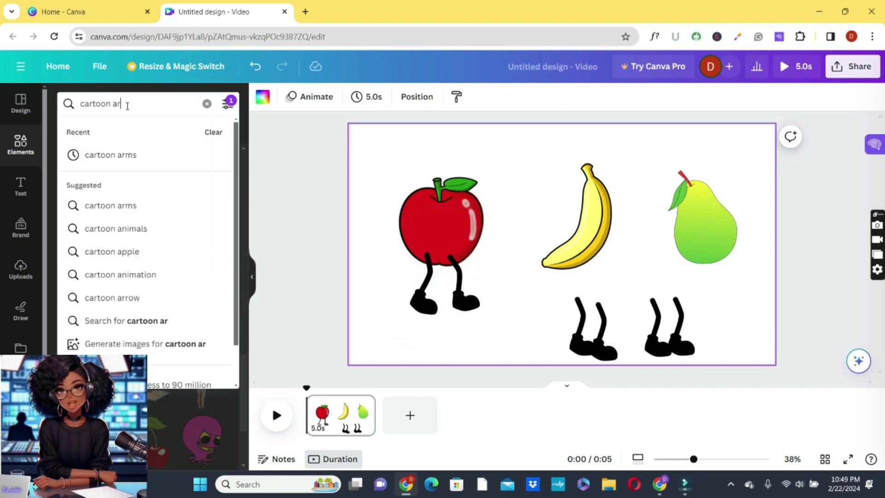
pyautogui.write('ms')
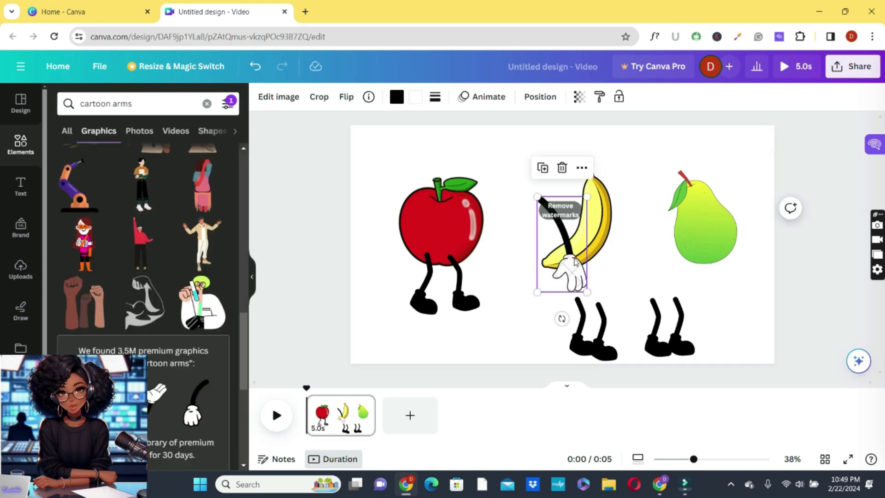
pyautogui.moveTo(566, 249); pyautogui.dragTo(530, 316)
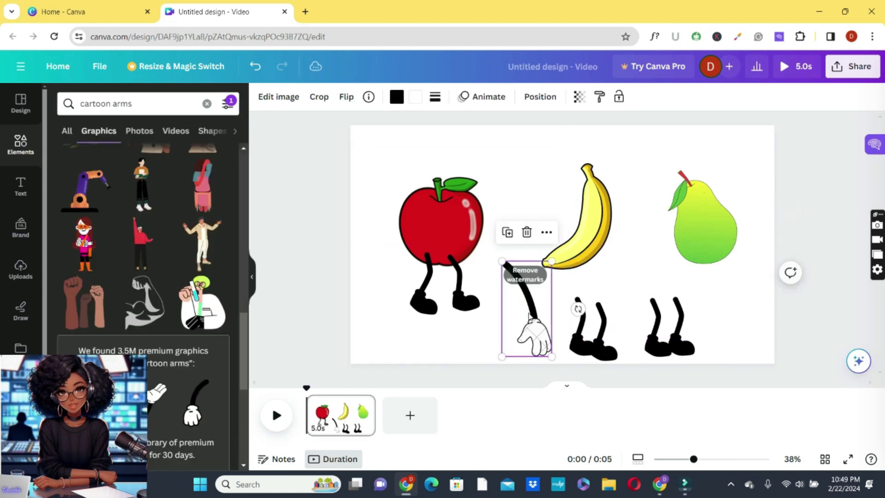
# Recolor the arm's white glove black and shrink the arm to about half its size.
pyautogui.click(415, 96)
pyautogui.click(94, 167)
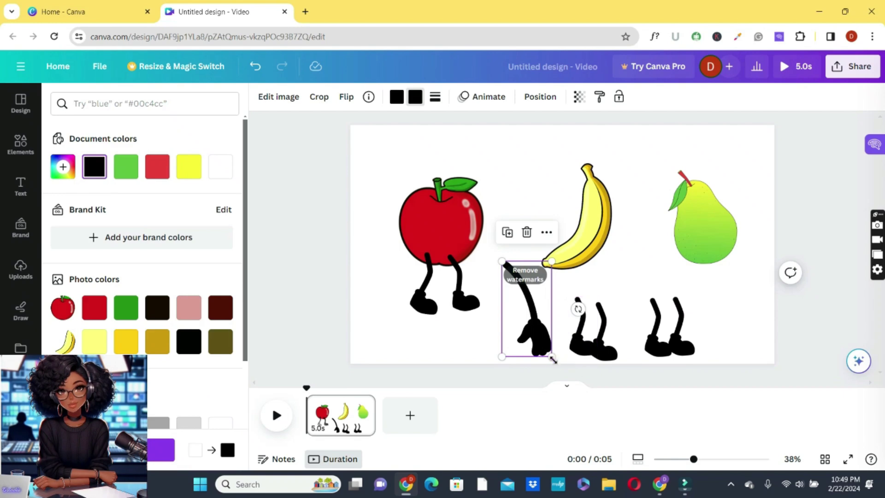
pyautogui.moveTo(553, 359); pyautogui.dragTo(508, 314)
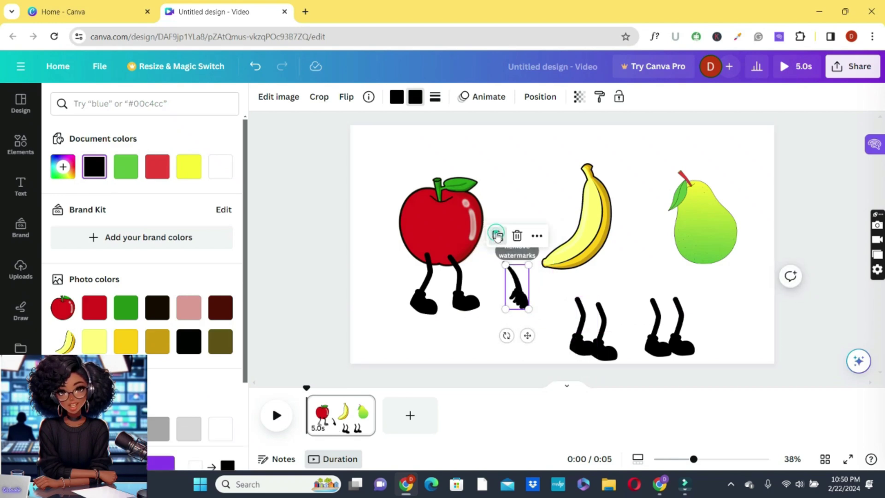
# Duplicate the black arm, flip the copy horizontally, and copy the arm pair for the banana and the pear.
pyautogui.moveTo(520, 280); pyautogui.dragTo(500, 327)
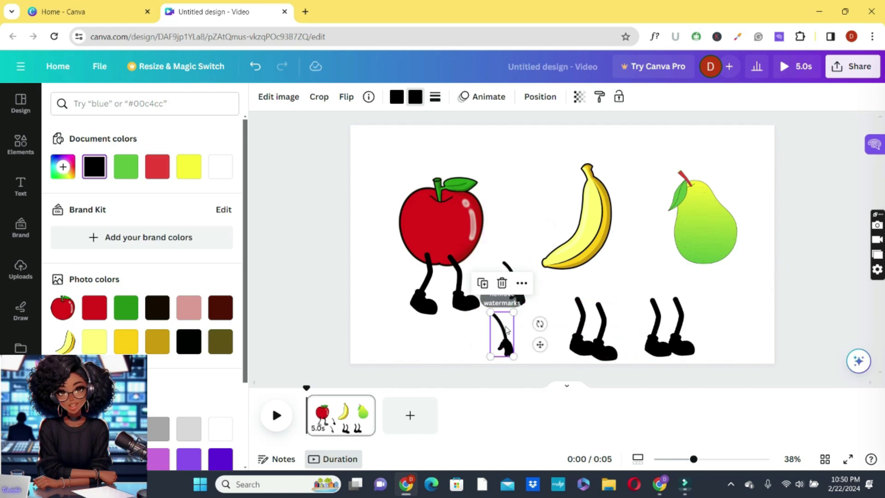
pyautogui.click(511, 282)
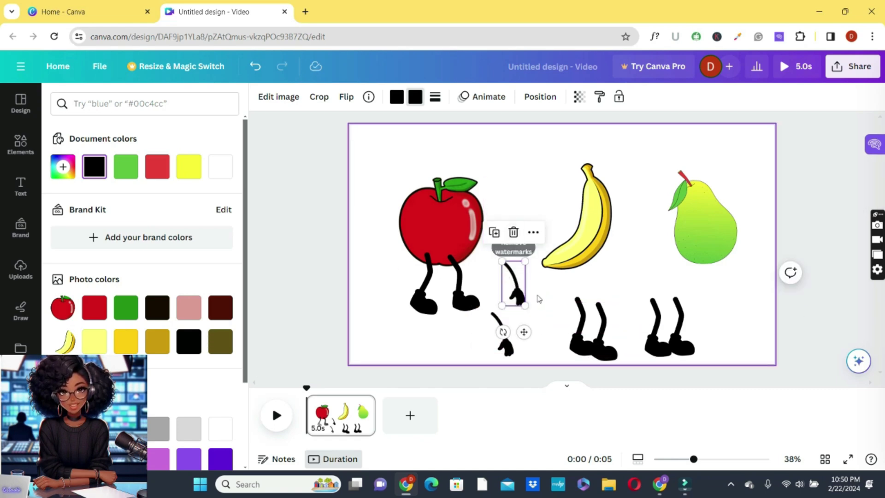
pyautogui.click(505, 322)
pyautogui.moveTo(509, 346); pyautogui.dragTo(516, 334)
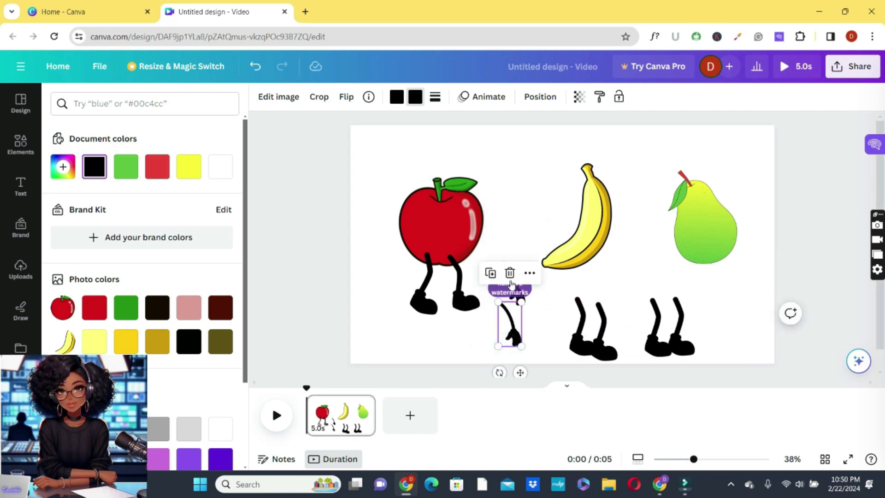
pyautogui.click(351, 99)
pyautogui.click(375, 131)
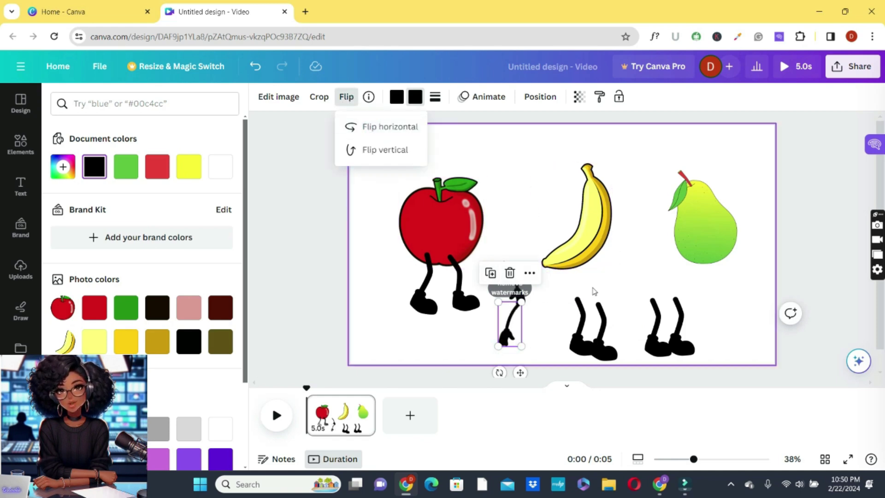
pyautogui.click(567, 302)
pyautogui.click(512, 328)
pyautogui.moveTo(513, 329); pyautogui.dragTo(500, 324)
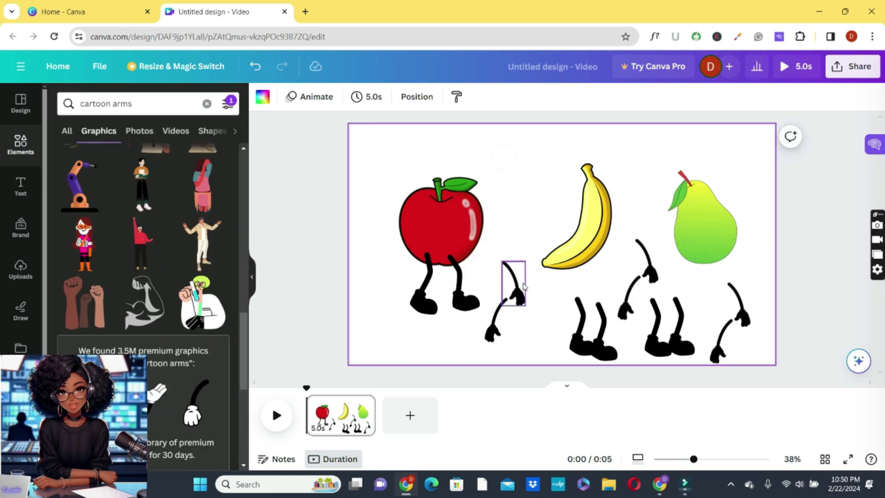
# Place one arm at each side of the apple, then enlarge and tilt the left arm outward.
pyautogui.click(511, 282)
pyautogui.moveTo(512, 282); pyautogui.dragTo(499, 242)
pyautogui.moveTo(495, 306); pyautogui.dragTo(399, 225)
pyautogui.moveTo(388, 260); pyautogui.dragTo(377, 261)
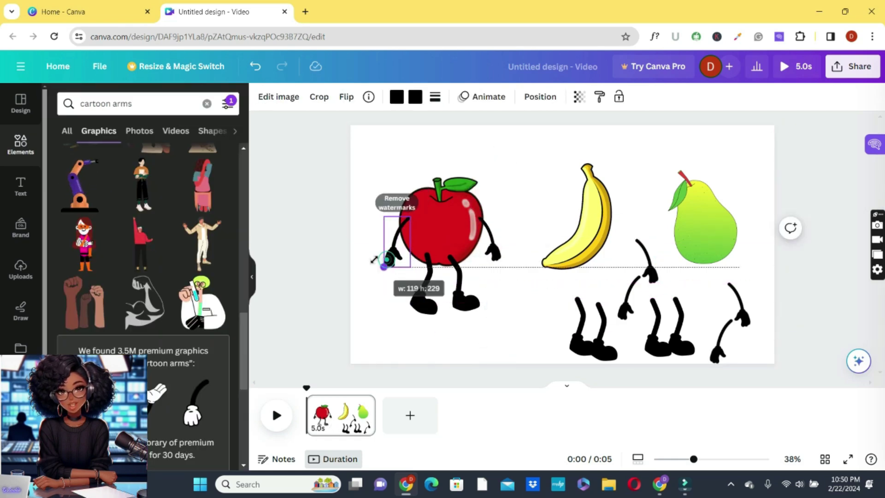
# Enlarge the apple's right arm slightly, tilt it outward and reposition it at the apple's edge.
pyautogui.click(492, 239)
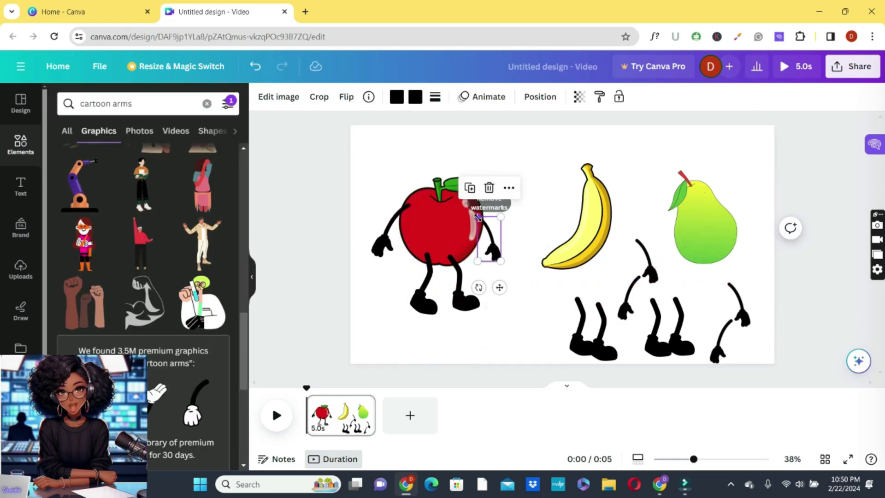
pyautogui.moveTo(477, 217); pyautogui.dragTo(470, 215)
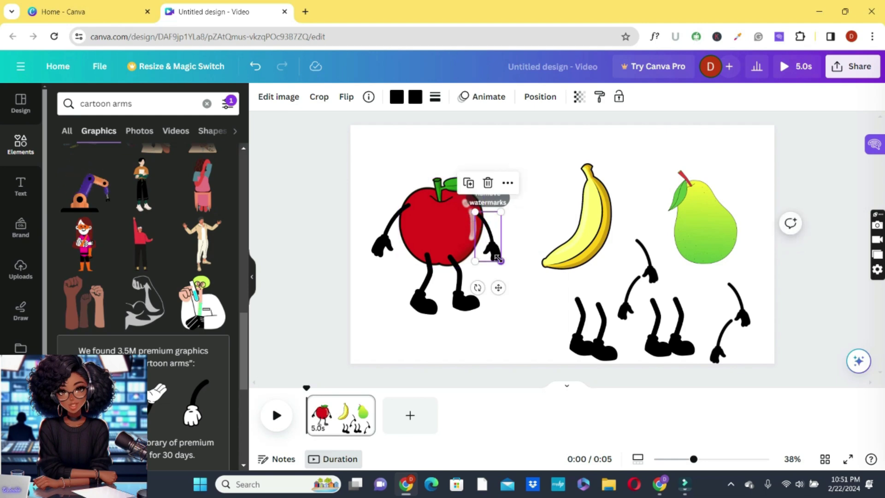
pyautogui.moveTo(500, 260); pyautogui.dragTo(502, 263)
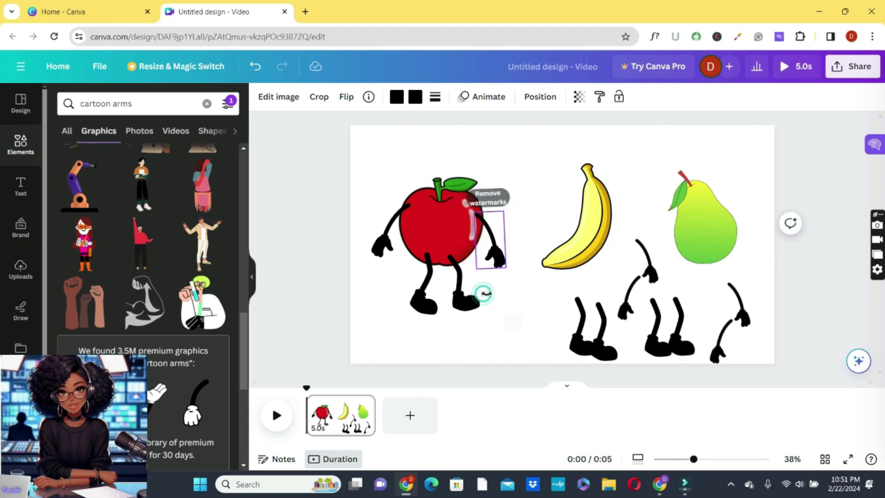
pyautogui.moveTo(483, 294); pyautogui.dragTo(488, 295)
pyautogui.moveTo(502, 233); pyautogui.dragTo(499, 226)
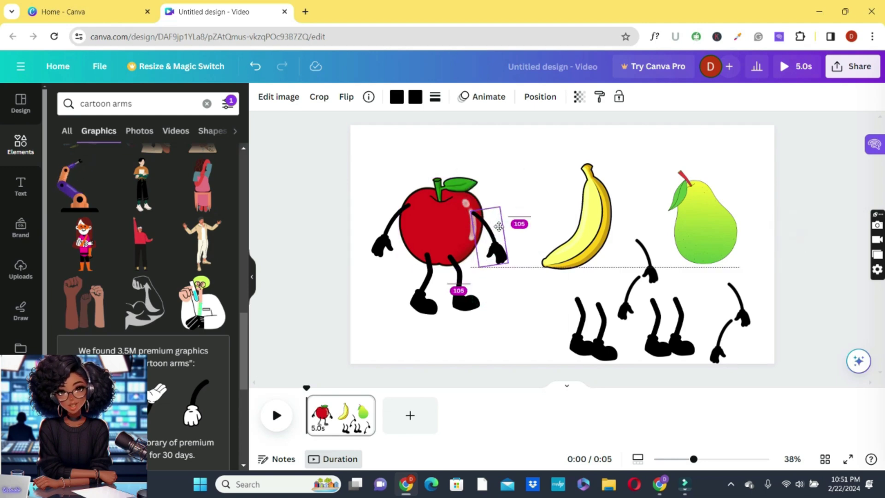
pyautogui.click(511, 318)
# Bring the apple to the front so that it covers the tops of its arms and legs.
pyautogui.click(449, 239)
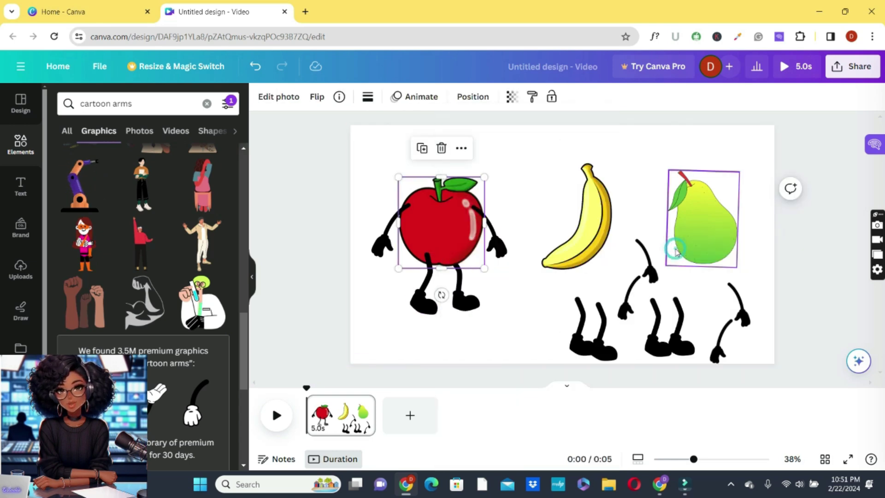
pyautogui.rightClick(428, 226)
pyautogui.moveTo(497, 253)
pyautogui.click(650, 272)
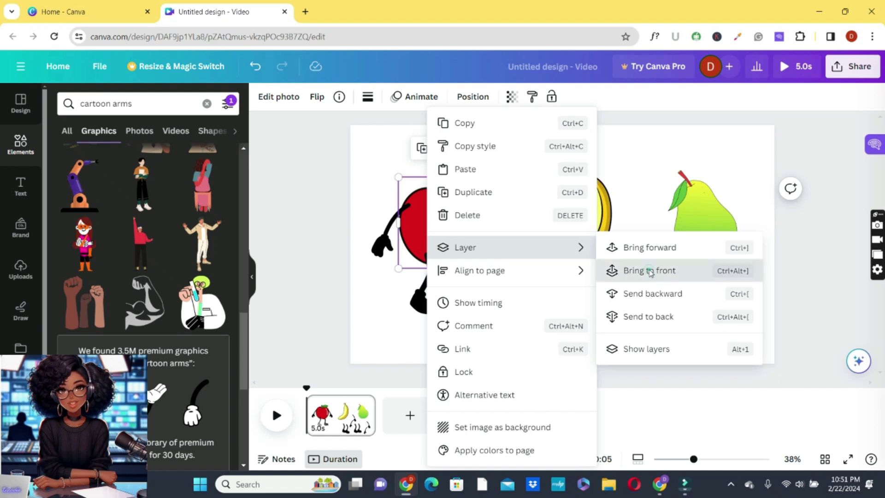
pyautogui.click(518, 312)
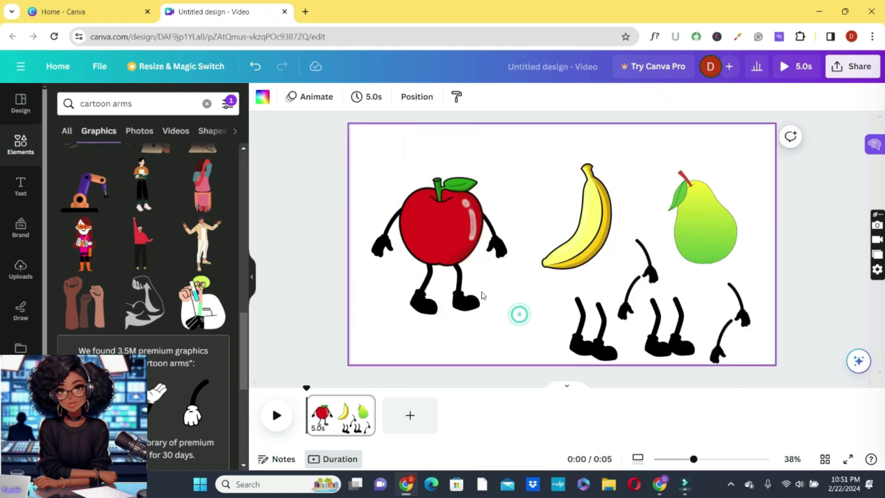
# Search the graphics for "cartoon eyes".
pyautogui.click(153, 113)
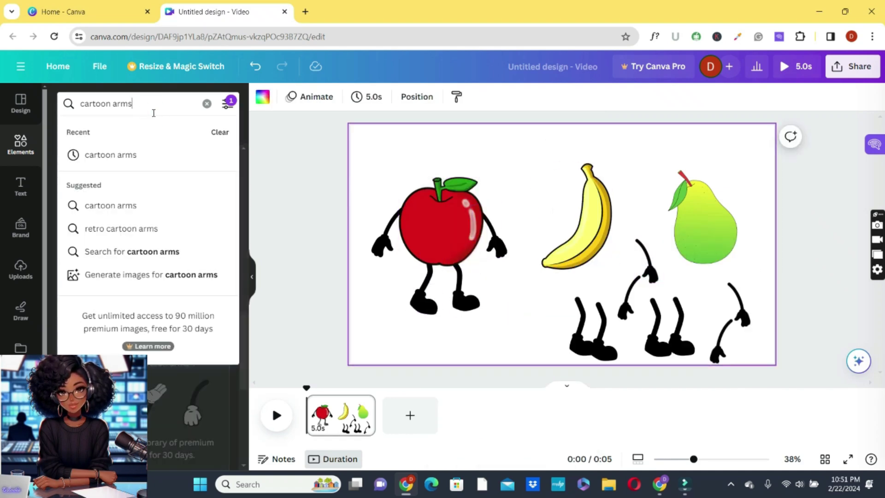
pyautogui.press('BackSpace')
pyautogui.press('BackSpace')
pyautogui.press('BackSpace')
pyautogui.press('BackSpace')
pyautogui.write('ca')
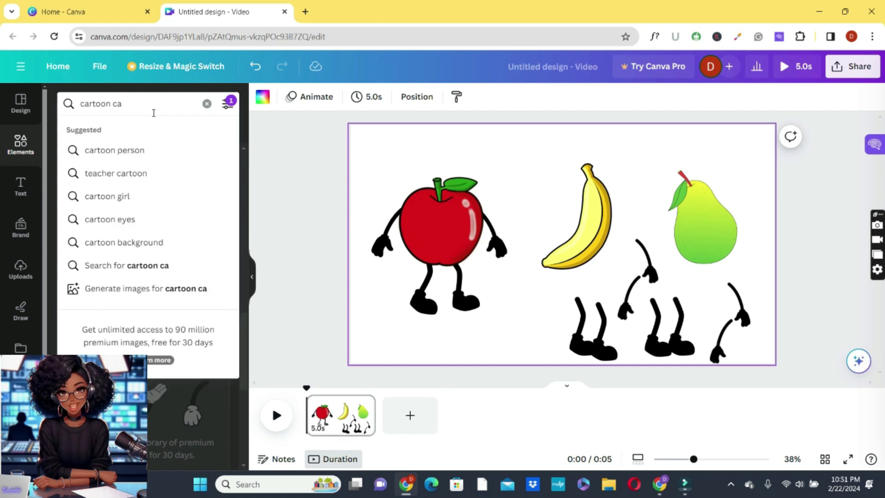
pyautogui.write('r')
pyautogui.press('BackSpace')
pyautogui.press('BackSpace')
pyautogui.write('eyes')
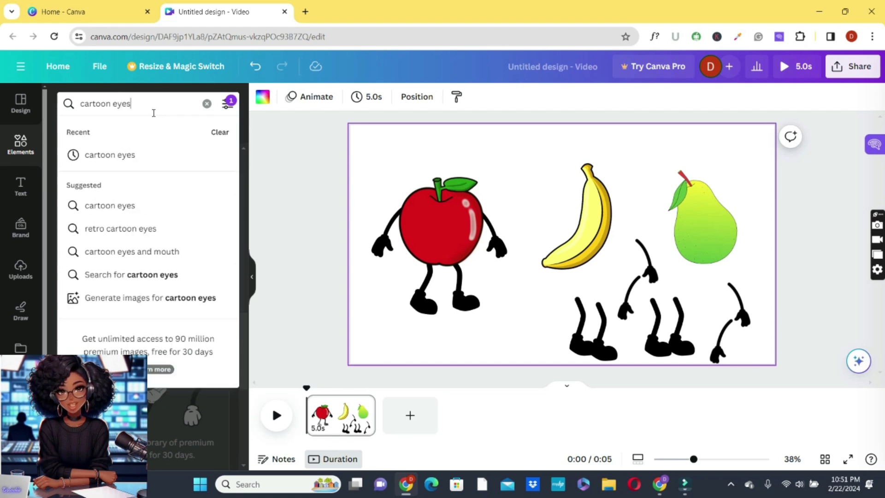
pyautogui.press('Return')
# Add the blue cartoon eyes with cream whites, duplicate them for the other fruits, and fit one small pair on the apple.
pyautogui.scroll(-6, 233, 300)
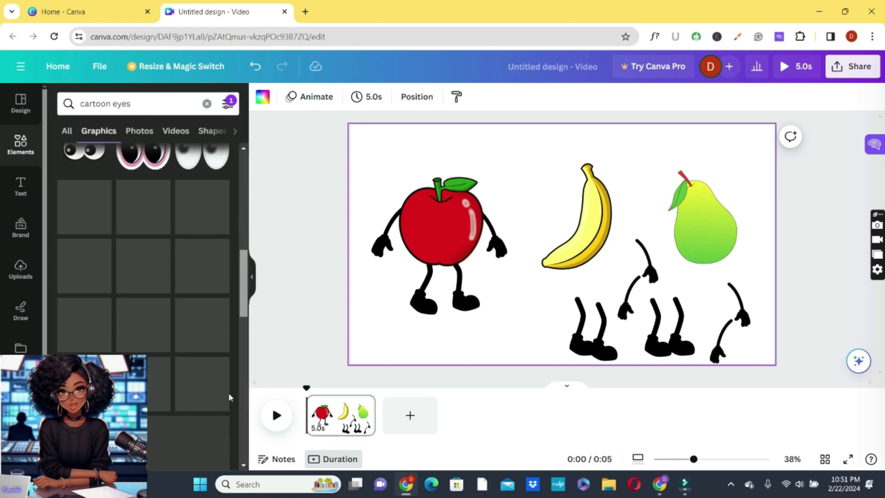
pyautogui.scroll(-5, 226, 380)
pyautogui.scroll(9, 223, 438)
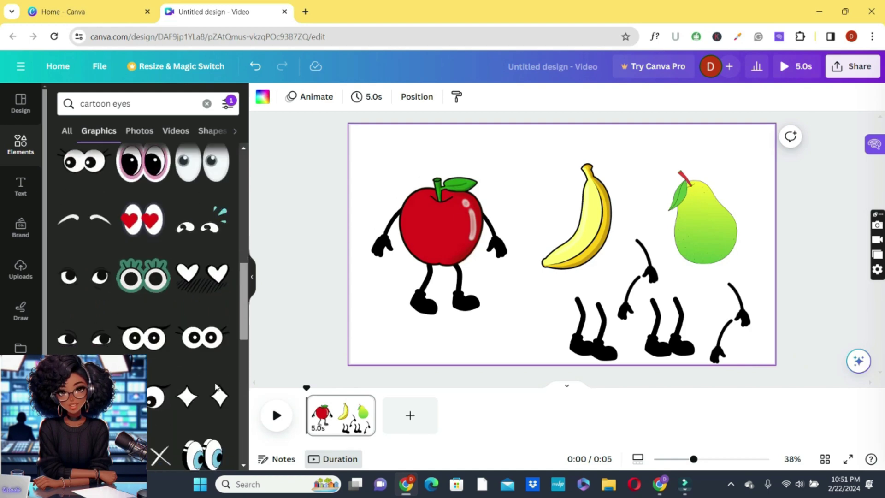
pyautogui.click(141, 305)
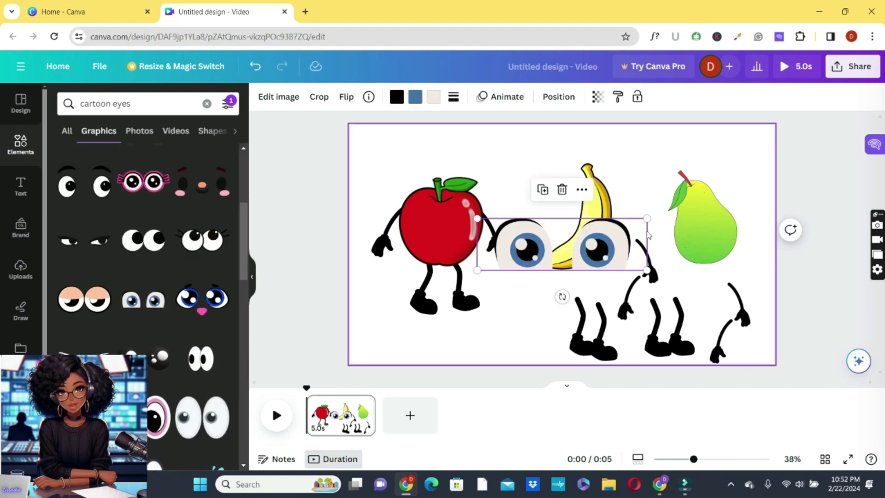
pyautogui.moveTo(646, 219); pyautogui.dragTo(439, 226)
pyautogui.click(502, 296)
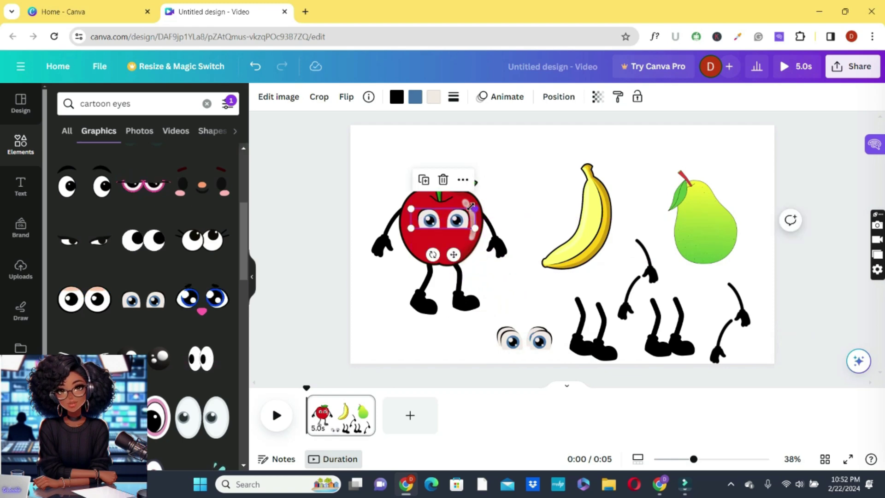
# Search the graphics for "cartoon mouth", add the open smiling mouth with the pink tongue, and fit it below the apple's eyes.
pyautogui.doubleClick(113, 104)
pyautogui.write('mouth')
pyautogui.press('Return')
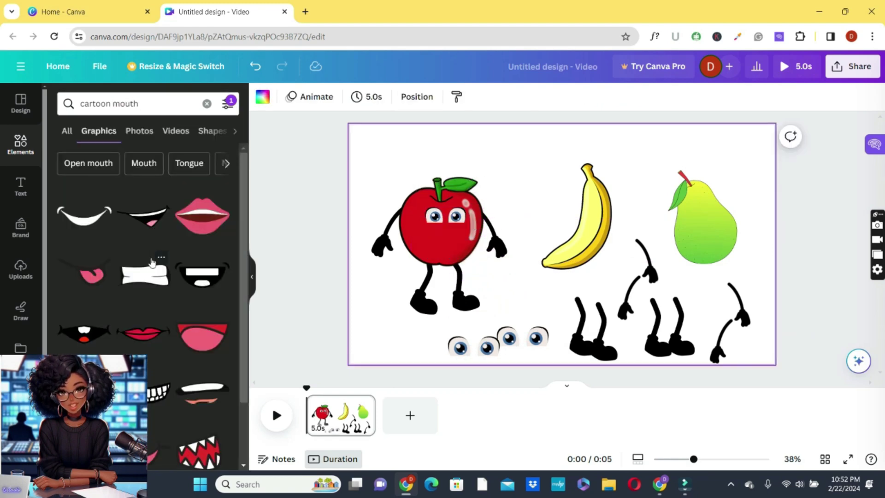
pyautogui.moveTo(149, 229); pyautogui.dragTo(461, 287)
pyautogui.moveTo(435, 316); pyautogui.dragTo(458, 244)
pyautogui.moveTo(483, 217); pyautogui.dragTo(444, 236)
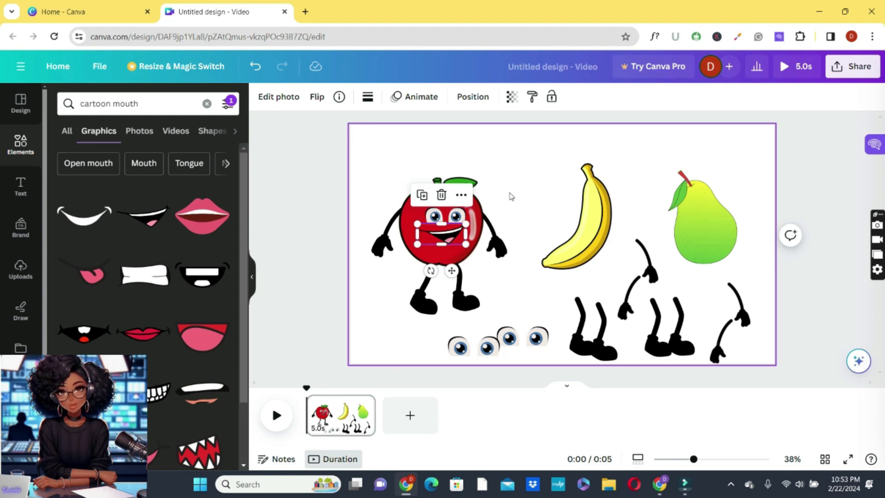
pyautogui.click(510, 196)
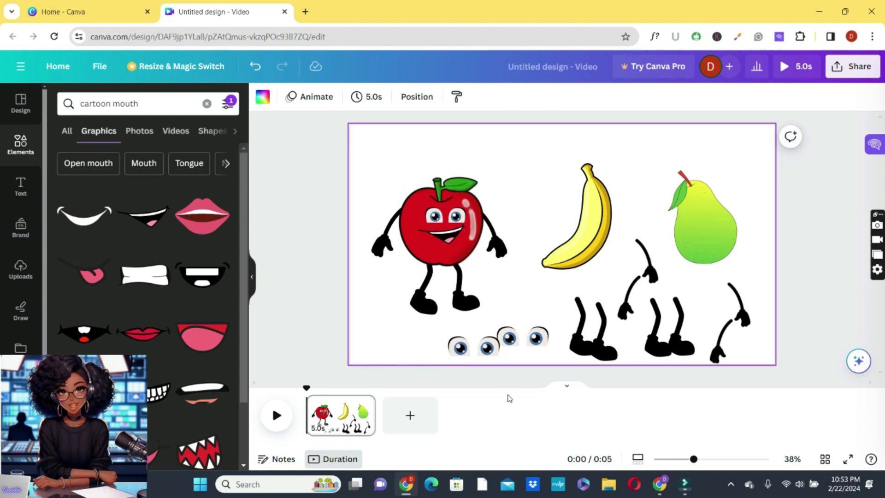
# Move a spare pair of cartoon eyes onto the upper part of the banana, shrink them to fit, and enlarge the banana slightly.
pyautogui.moveTo(522, 338); pyautogui.dragTo(604, 198)
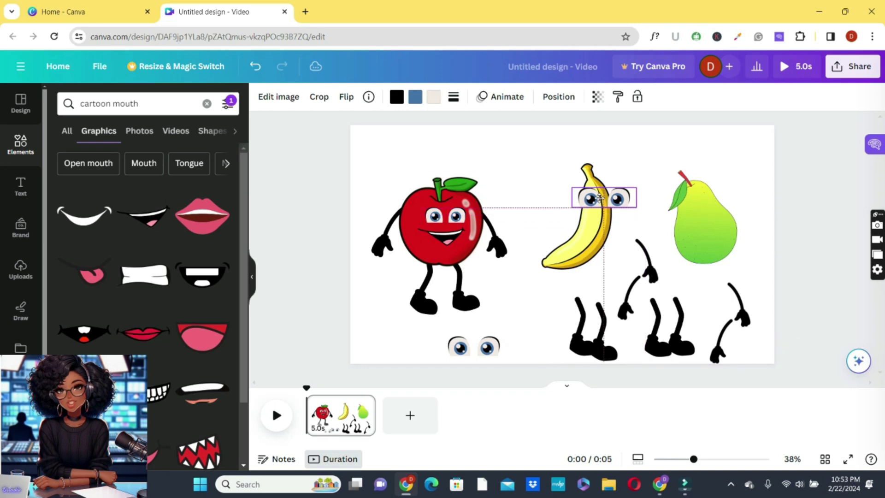
pyautogui.click(582, 240)
pyautogui.moveTo(544, 275); pyautogui.dragTo(538, 279)
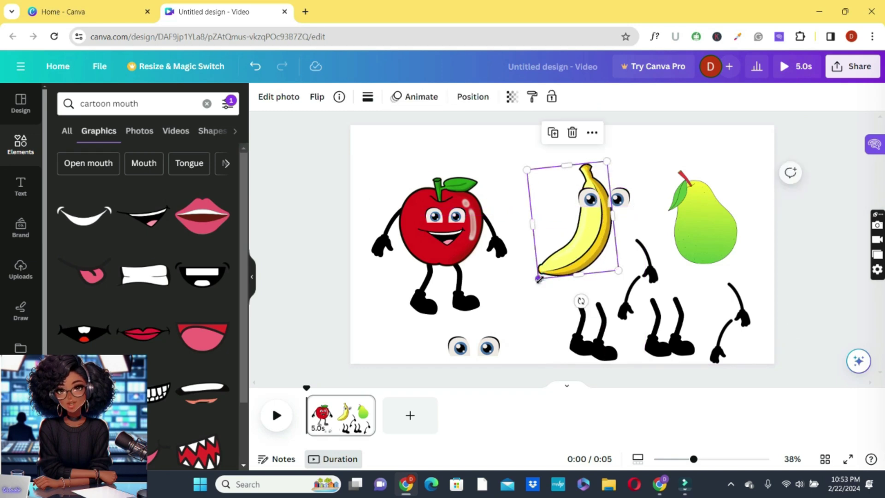
pyautogui.click(618, 198)
pyautogui.moveTo(636, 187); pyautogui.dragTo(604, 205)
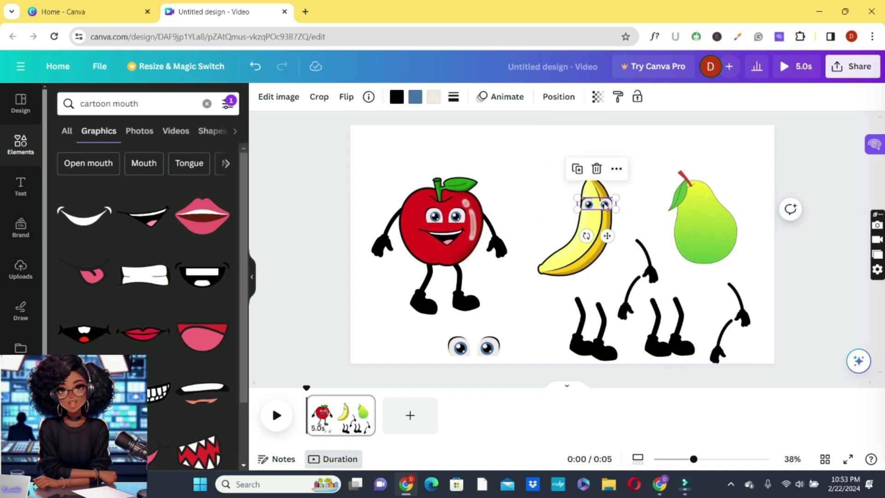
# Duplicate the apple's smiling mouth and fit a smaller copy below the banana's eyes.
pyautogui.click(601, 283)
pyautogui.click(446, 239)
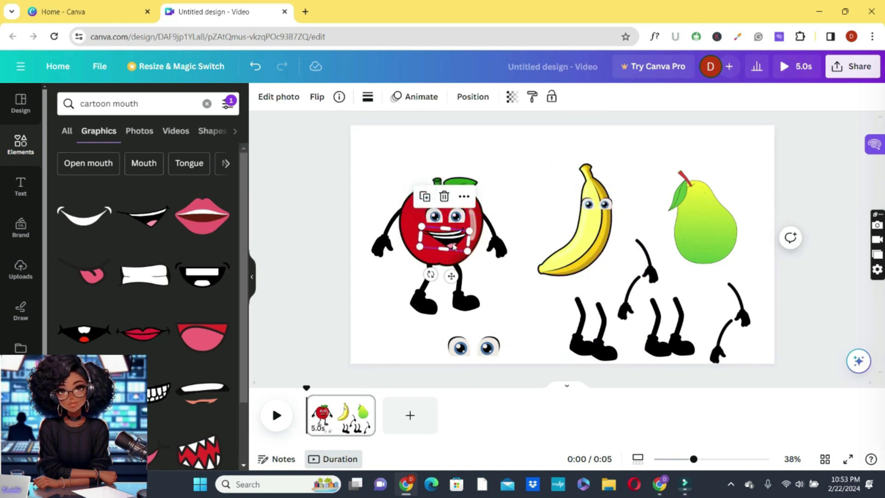
pyautogui.moveTo(453, 245); pyautogui.dragTo(600, 224)
pyautogui.moveTo(616, 211); pyautogui.dragTo(599, 218)
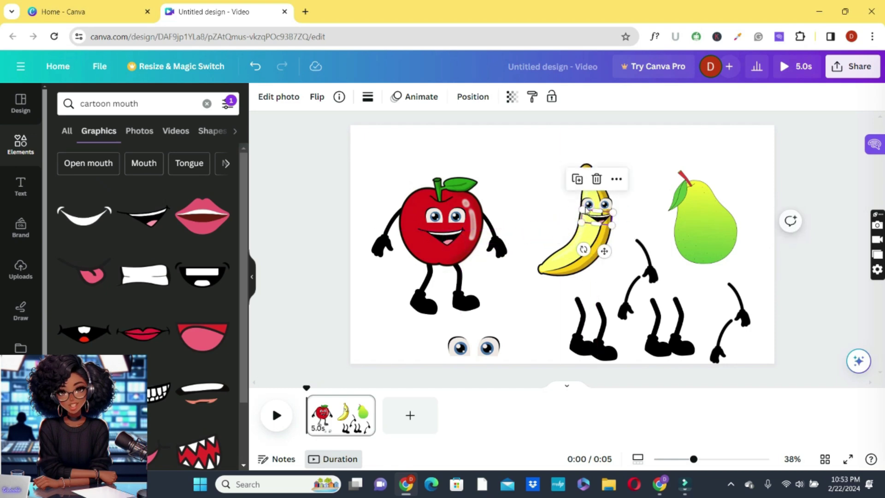
pyautogui.click(549, 187)
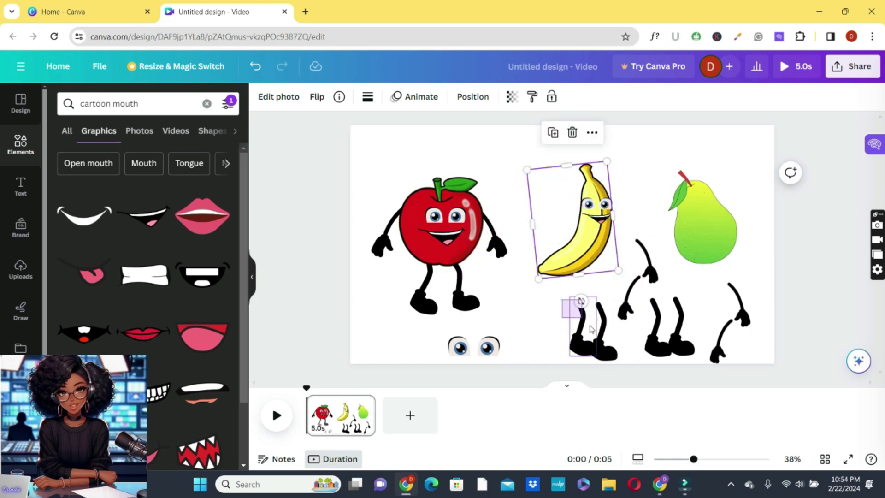
# Place one pair of legs under the banana and rotate them slightly, with the left leg at about 11°.
pyautogui.moveTo(591, 329); pyautogui.dragTo(555, 304)
pyautogui.click(544, 313)
pyautogui.click(573, 322)
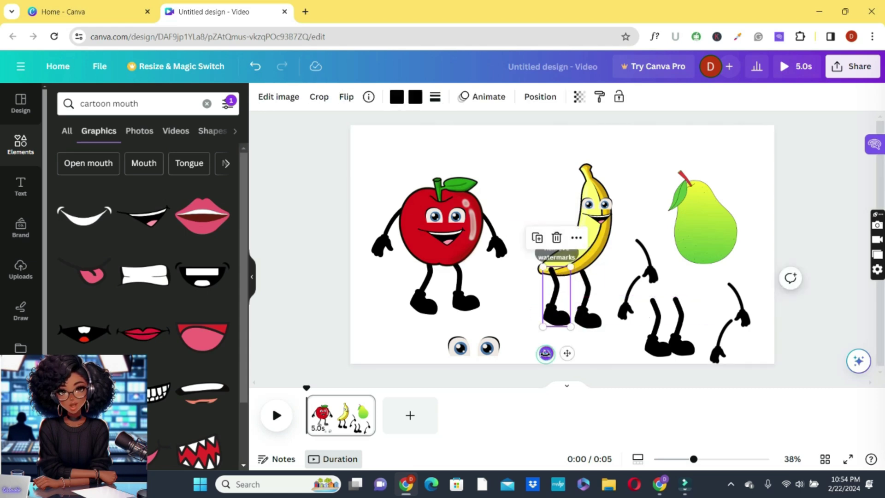
pyautogui.moveTo(547, 353); pyautogui.dragTo(542, 352)
pyautogui.moveTo(593, 297); pyautogui.dragTo(590, 288)
pyautogui.click(561, 343)
pyautogui.click(588, 306)
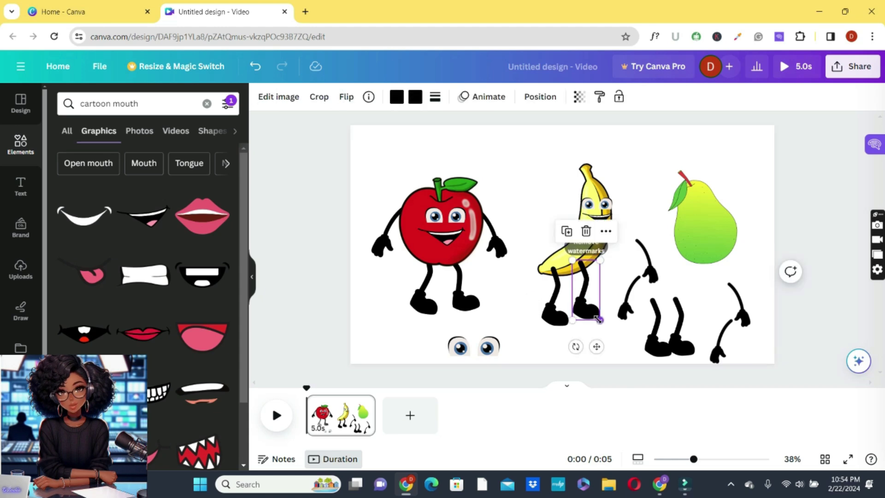
pyautogui.moveTo(577, 347); pyautogui.dragTo(580, 347)
pyautogui.click(556, 315)
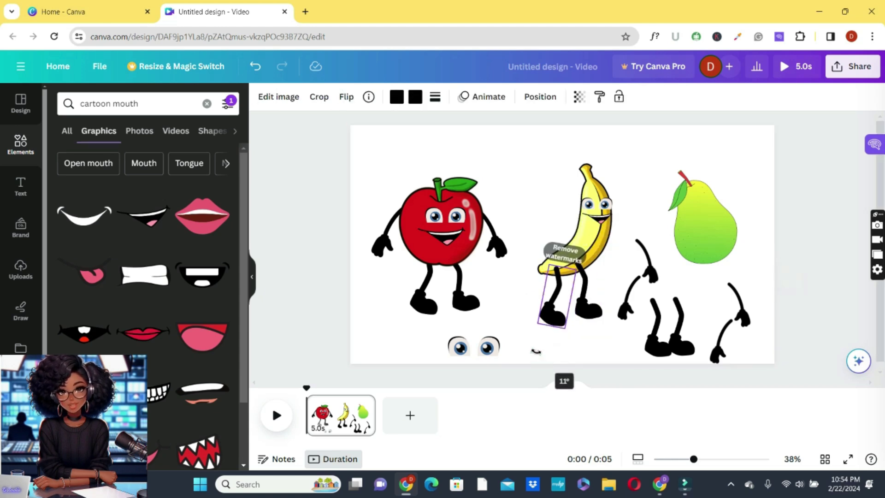
# Attach an arm to each side of the banana and rotate the left arm so that it reaches outward.
pyautogui.moveTo(632, 295); pyautogui.dragTo(557, 224)
pyautogui.moveTo(648, 258); pyautogui.dragTo(609, 242)
pyautogui.moveTo(527, 266); pyautogui.dragTo(525, 264)
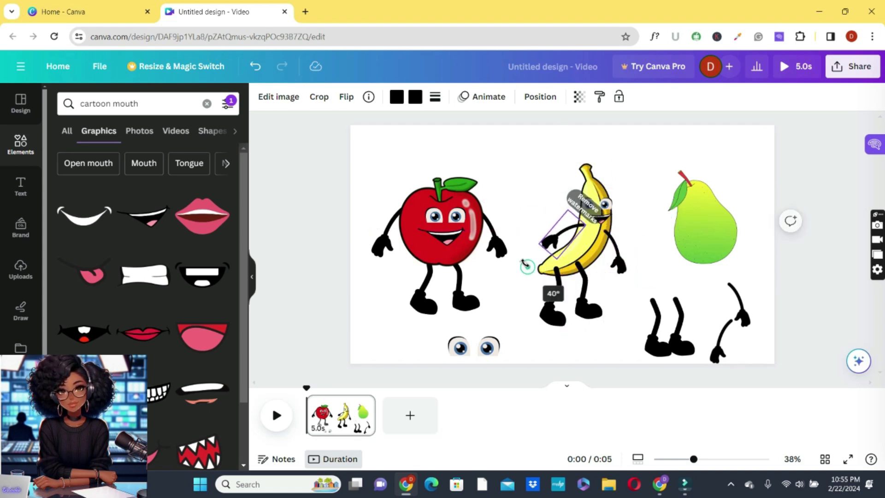
pyautogui.click(595, 186)
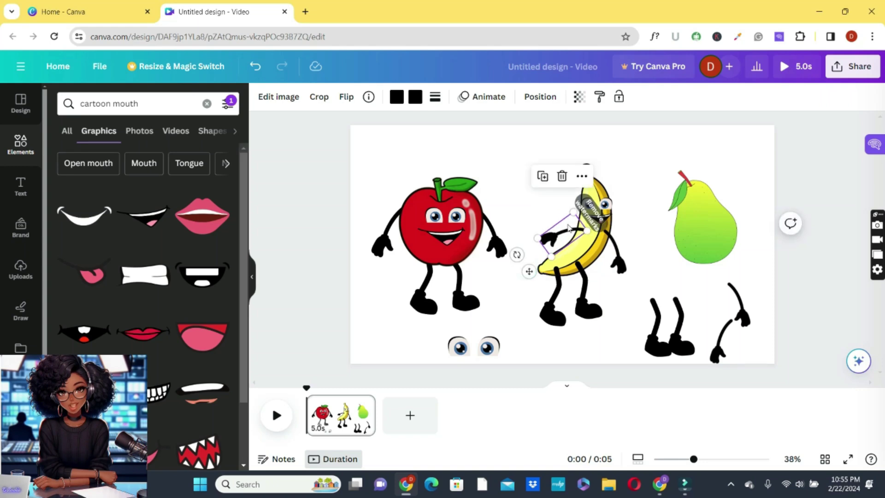
pyautogui.moveTo(566, 214); pyautogui.dragTo(566, 217)
# Enlarge the banana slightly and tilt it to line up with its face, arms and legs.
pyautogui.click(566, 260)
pyautogui.moveTo(539, 278); pyautogui.dragTo(538, 282)
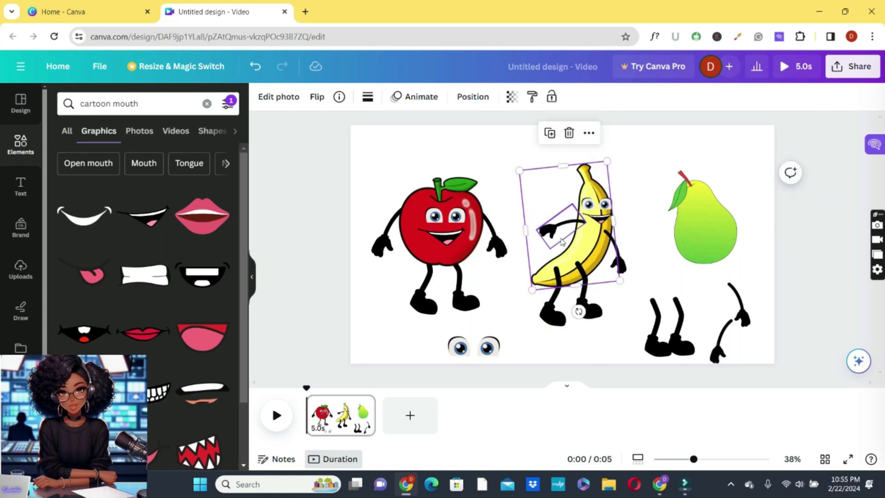
pyautogui.click(562, 241)
pyautogui.click(589, 248)
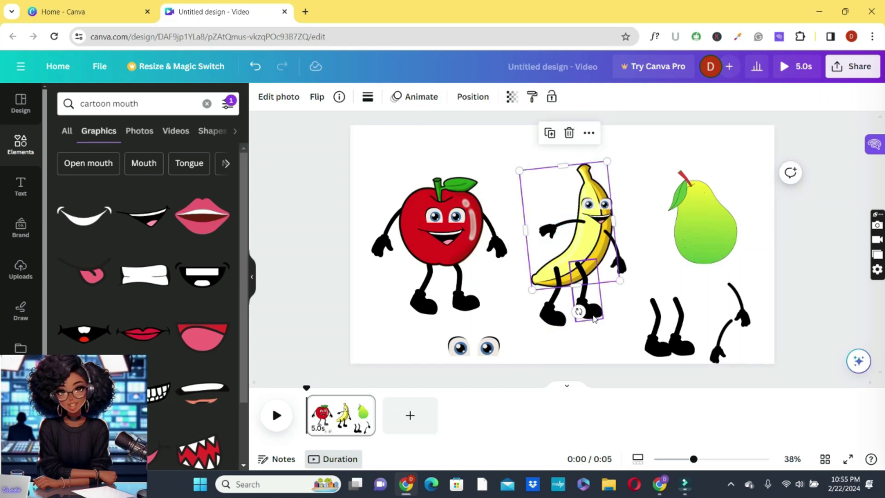
pyautogui.moveTo(579, 311); pyautogui.dragTo(588, 309)
pyautogui.click(647, 270)
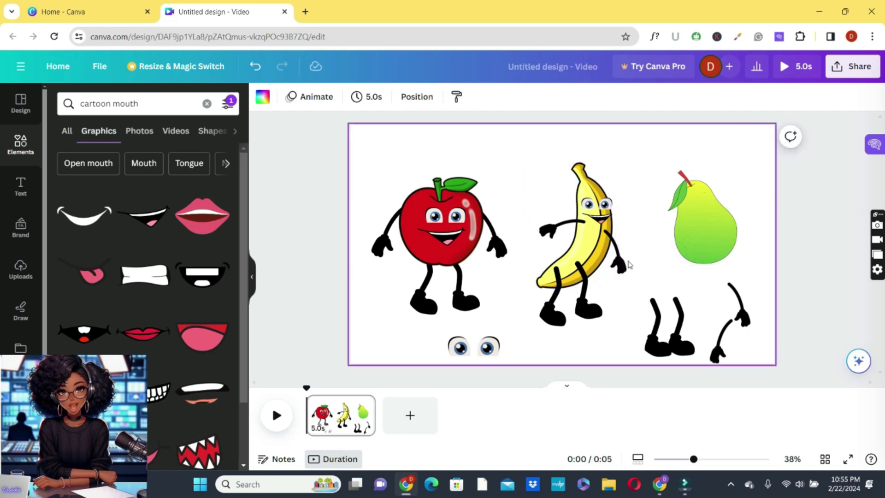
# Adjust the position and angle of the banana's two arms so that they meet its body.
pyautogui.click(619, 264)
pyautogui.rightClick(619, 264)
pyautogui.click(587, 257)
pyautogui.moveTo(617, 262); pyautogui.dragTo(619, 260)
pyautogui.moveTo(604, 297)
pyautogui.mouseDown()
pyautogui.moveTo(639, 315)
pyautogui.moveTo(607, 301)
pyautogui.mouseUp()
pyautogui.moveTo(554, 230); pyautogui.dragTo(549, 236)
# Send both of the banana's legs behind its body.
pyautogui.click(553, 317)
pyautogui.keyDown('shift'); pyautogui.click(589, 310); pyautogui.keyUp('shift')
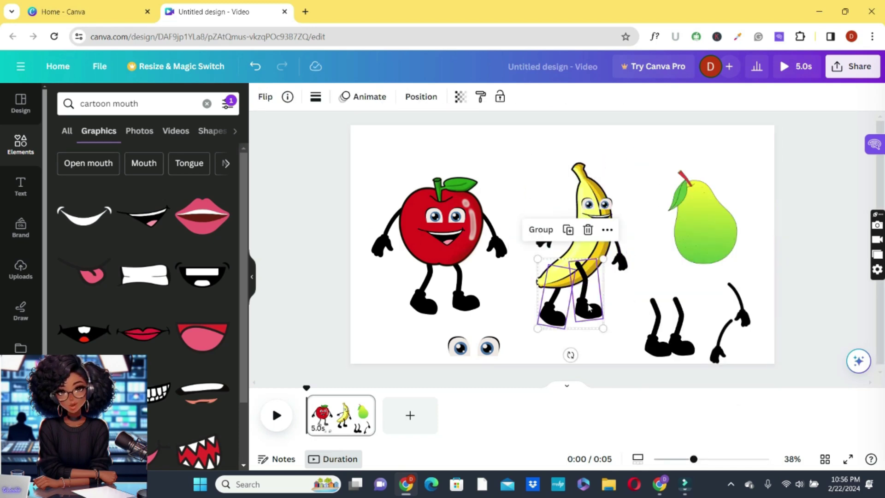
pyautogui.rightClick(590, 310)
pyautogui.moveTo(620, 294)
pyautogui.click(477, 340)
# Send both of the banana's arms behind its body, with the right arm reaching outward.
pyautogui.click(653, 271)
pyautogui.rightClick(622, 261)
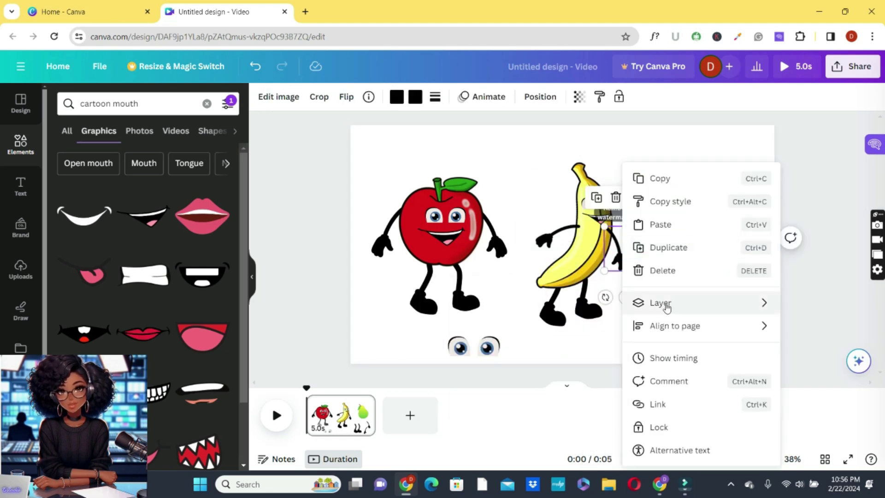
pyautogui.moveTo(664, 307)
pyautogui.click(525, 354)
pyautogui.click(555, 234)
pyautogui.rightClick(555, 235)
pyautogui.moveTo(590, 313)
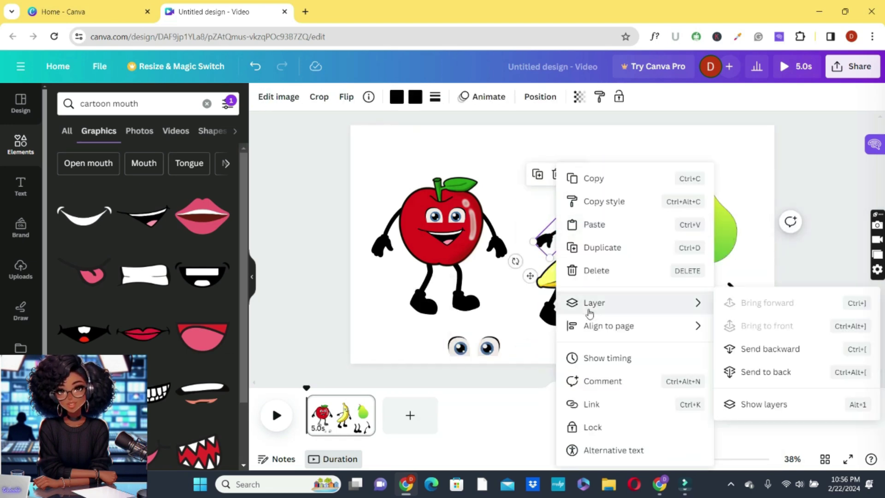
pyautogui.click(770, 349)
pyautogui.click(620, 256)
pyautogui.click(657, 266)
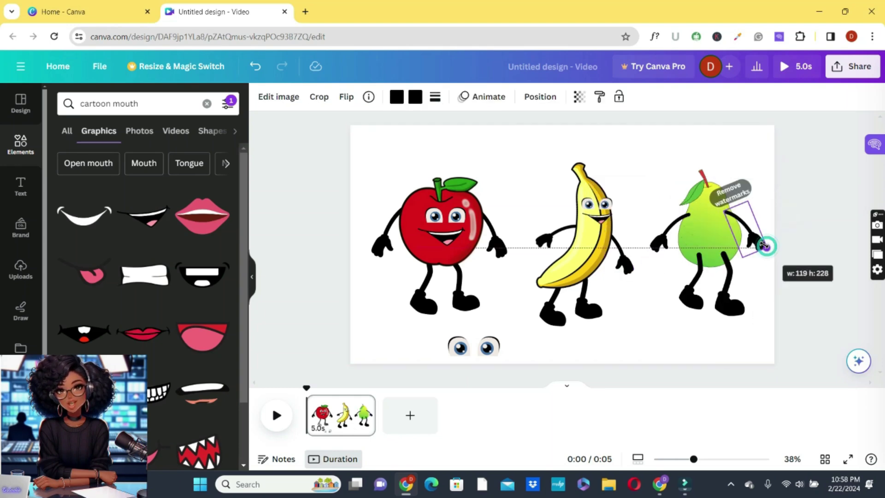
# Attach the remaining arms and legs to the tilted pear and bring the pear to the front so that it covers their tops.
pyautogui.moveTo(766, 244); pyautogui.dragTo(770, 239)
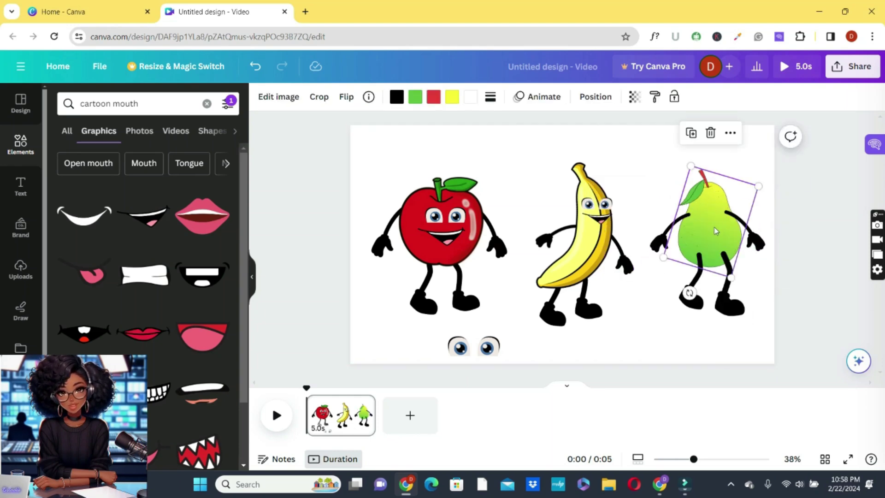
pyautogui.rightClick(714, 164)
pyautogui.moveTo(751, 302)
pyautogui.click(649, 302)
pyautogui.rightClick(696, 246)
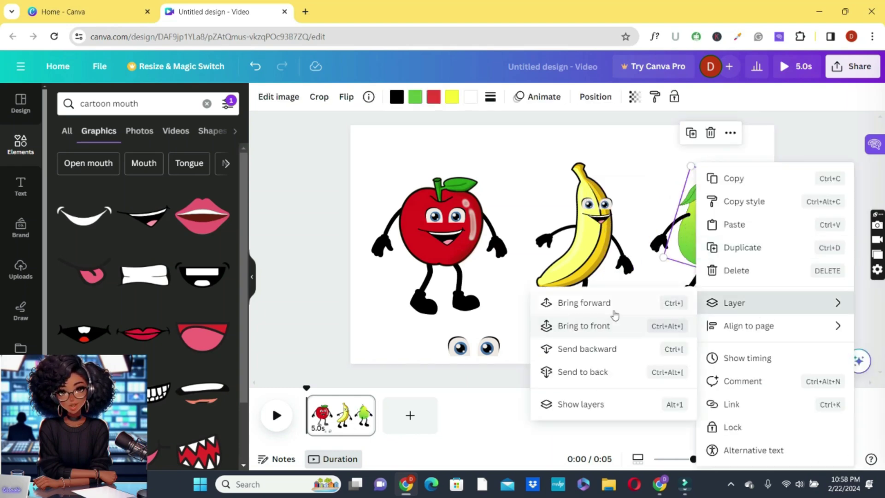
pyautogui.click(614, 318)
# Reposition the pear's two legs so that they join the underside of its body.
pyautogui.click(729, 300)
pyautogui.moveTo(745, 317); pyautogui.dragTo(743, 314)
pyautogui.click(691, 299)
pyautogui.moveTo(675, 308); pyautogui.dragTo(670, 311)
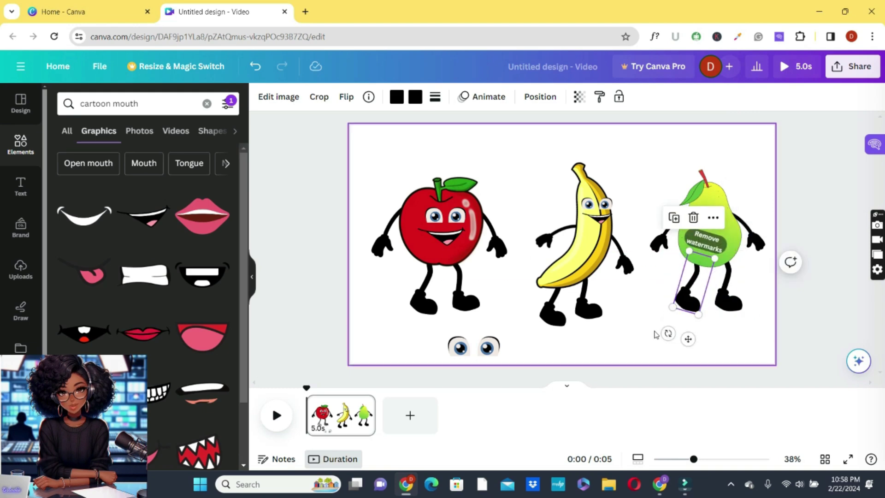
pyautogui.click(656, 336)
# Fit the last pair of cartoon eyes on the pear at a smaller size and place a smiling mouth below them.
pyautogui.moveTo(485, 348); pyautogui.dragTo(721, 207)
pyautogui.moveTo(742, 197); pyautogui.dragTo(720, 206)
pyautogui.moveTo(700, 209); pyautogui.dragTo(713, 210)
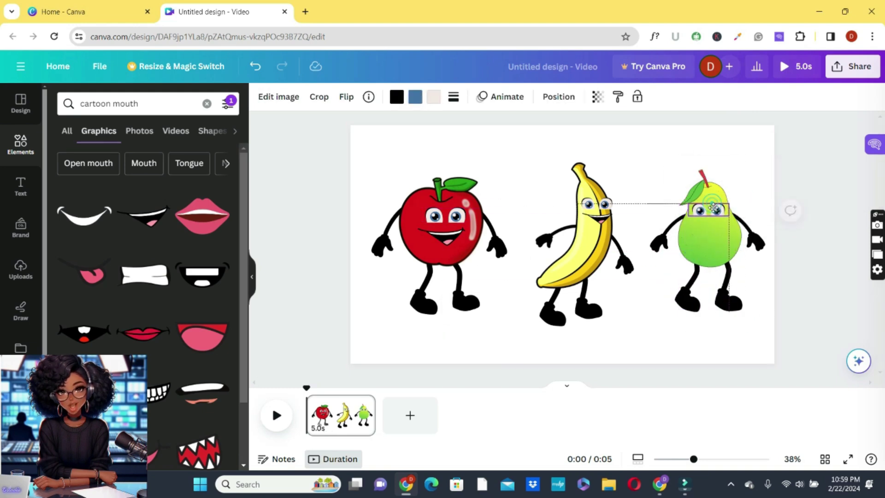
pyautogui.moveTo(717, 224); pyautogui.dragTo(714, 231)
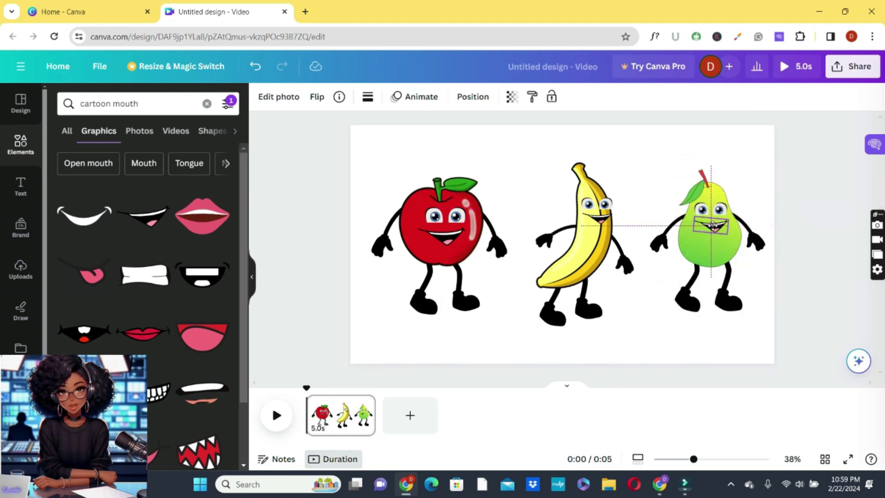
pyautogui.click(793, 332)
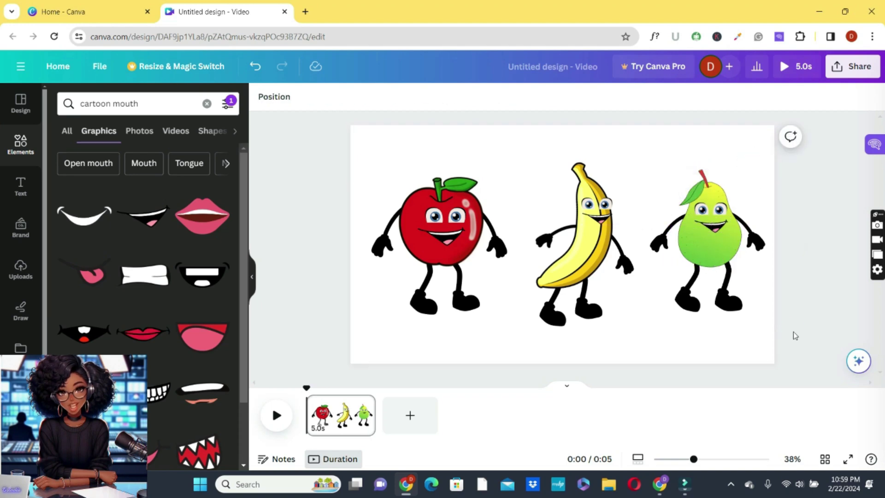
# Add a blank second page and open the design's download settings.
pyautogui.click(410, 416)
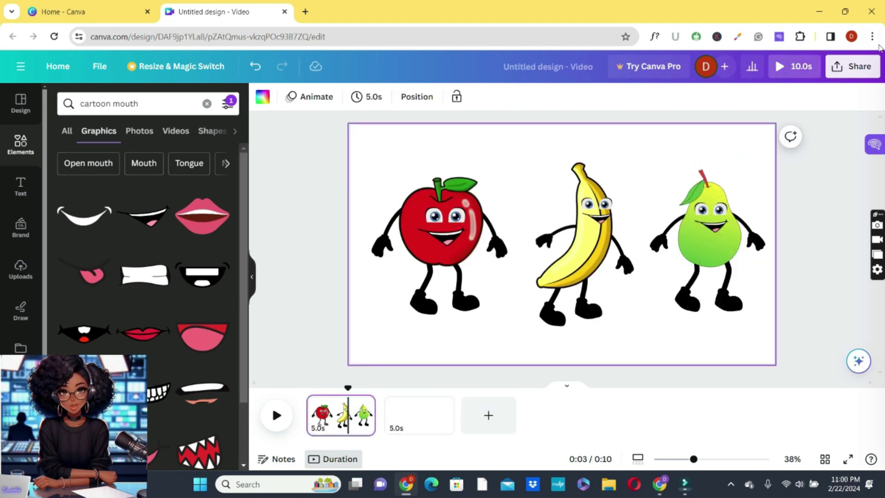
pyautogui.click(840, 74)
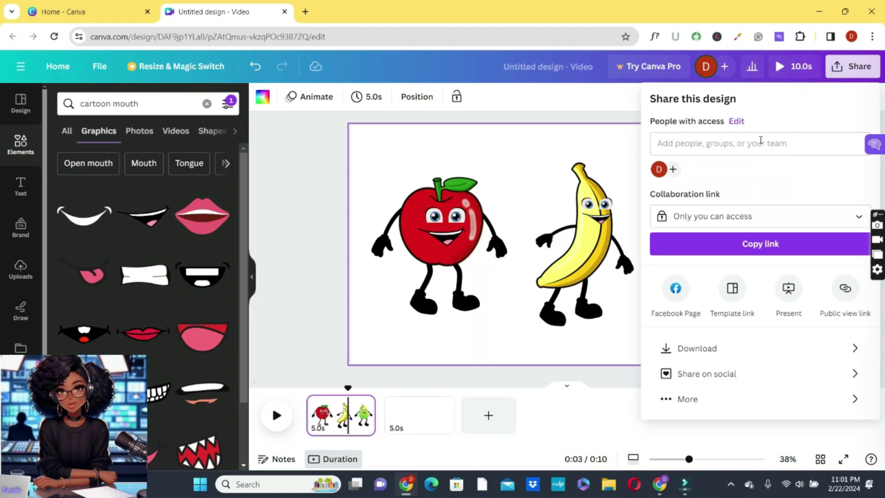
pyautogui.click(758, 348)
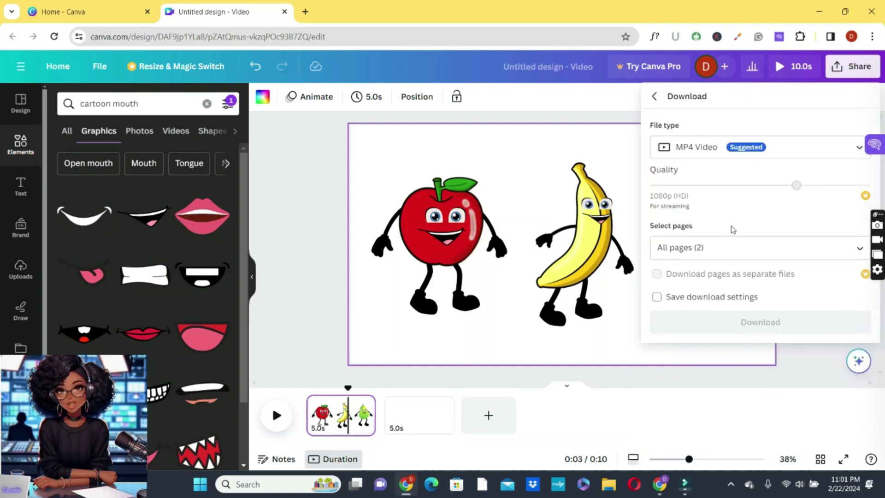
pyautogui.click(711, 243)
pyautogui.click(713, 312)
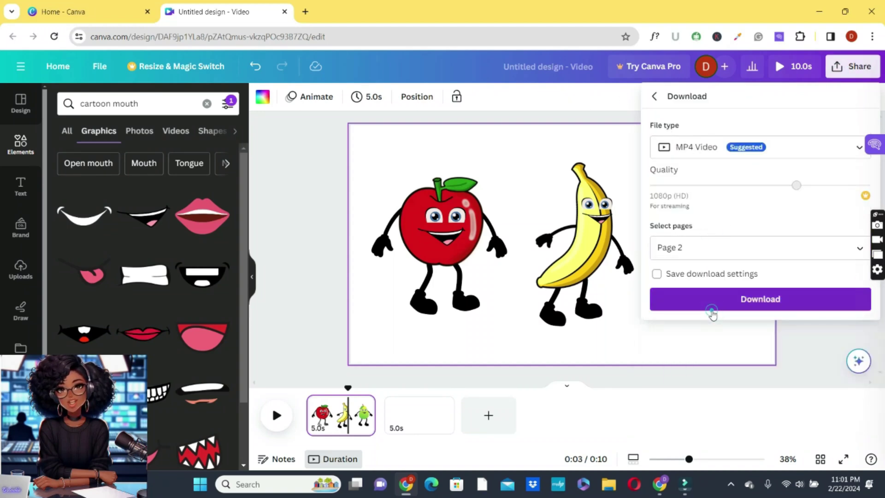
pyautogui.click(715, 247)
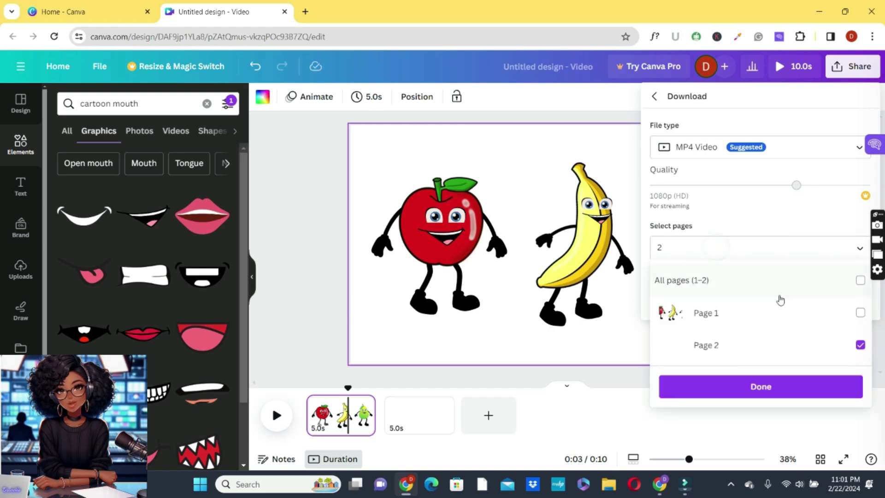
pyautogui.click(860, 281)
pyautogui.click(857, 385)
# Limit the download to page 1 and set the file type to PNG.
pyautogui.click(860, 249)
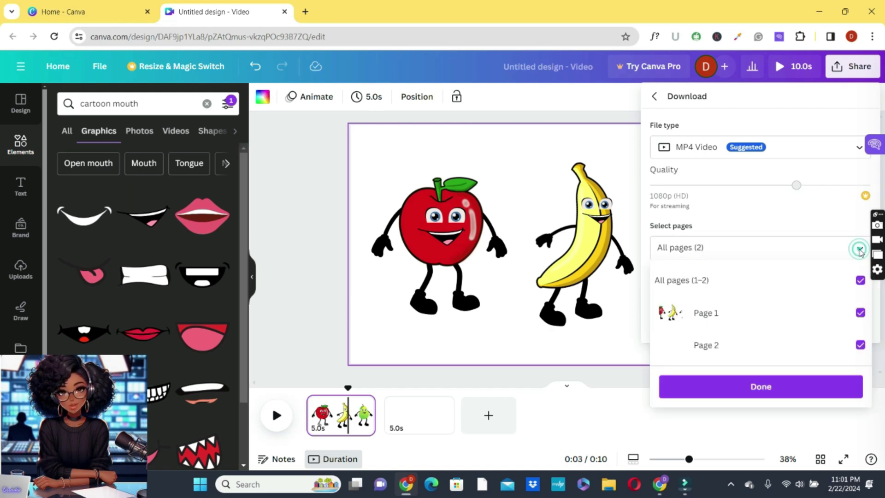
pyautogui.click(859, 345)
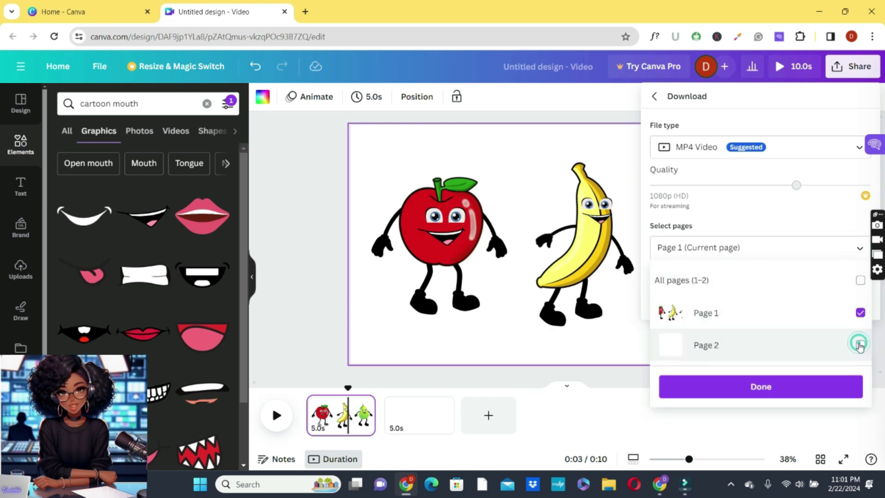
pyautogui.click(760, 386)
pyautogui.click(725, 146)
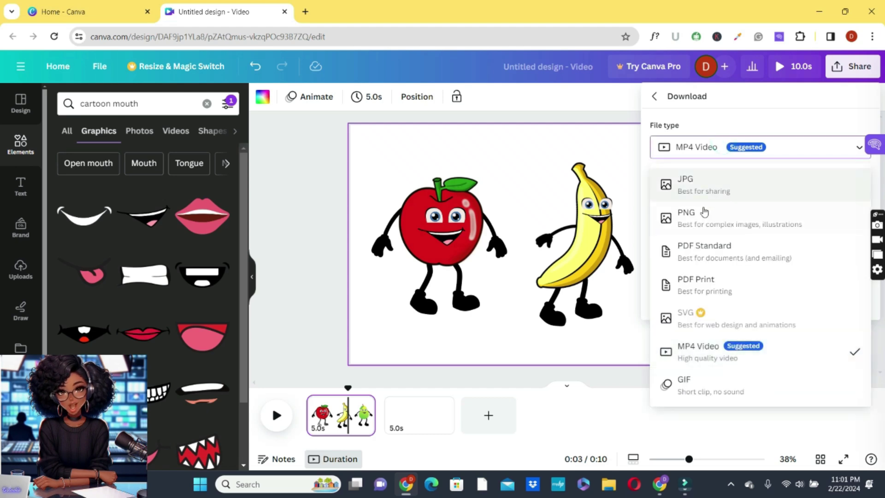
pyautogui.click(698, 213)
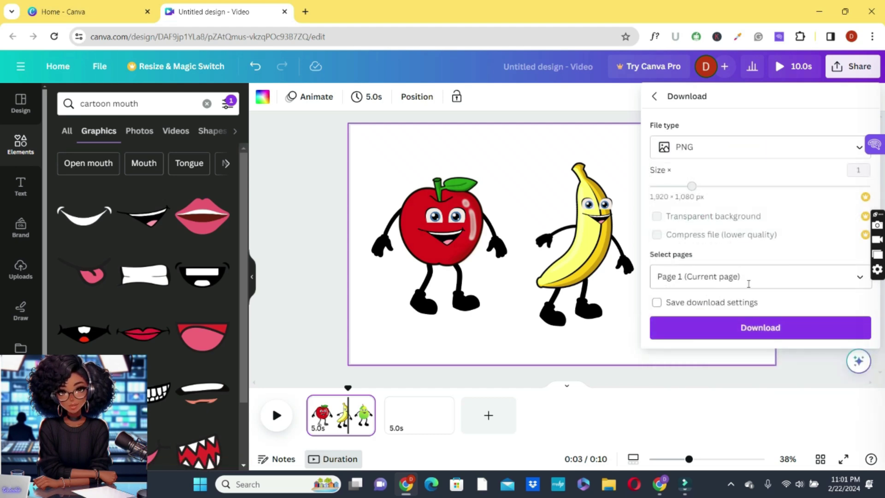
# Download the page as a free watermarked draft.
pyautogui.click(756, 330)
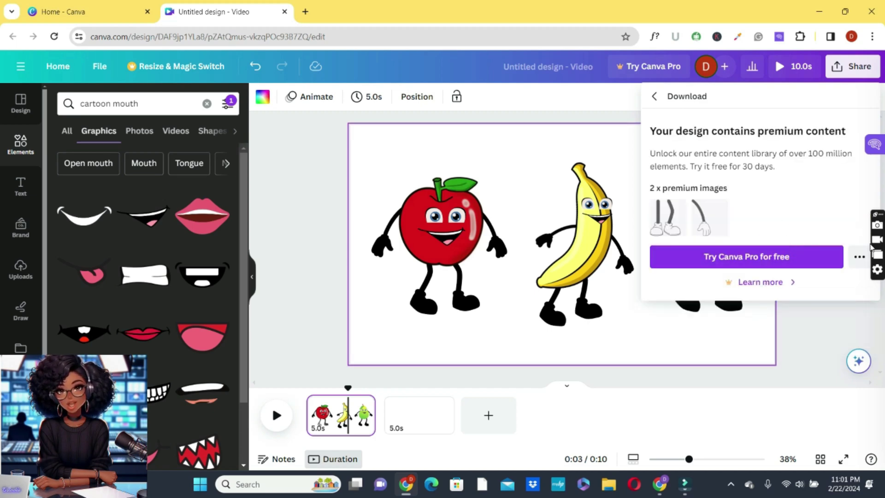
pyautogui.click(859, 259)
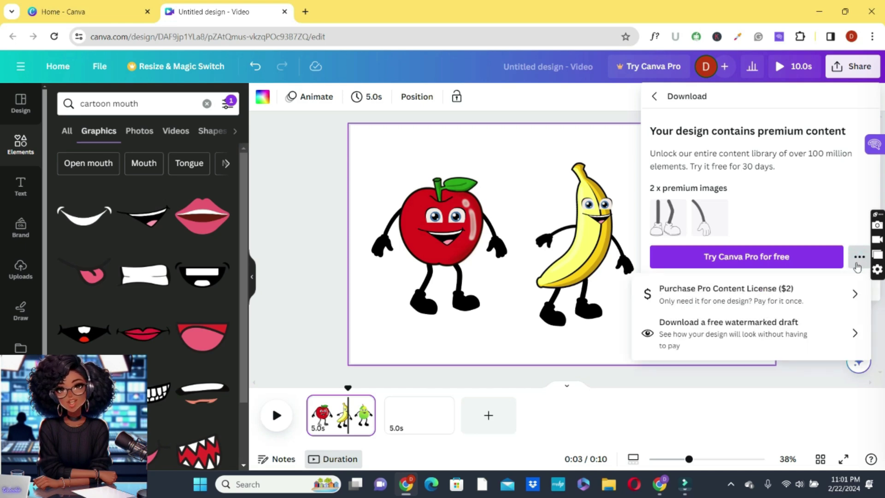
pyautogui.click(768, 340)
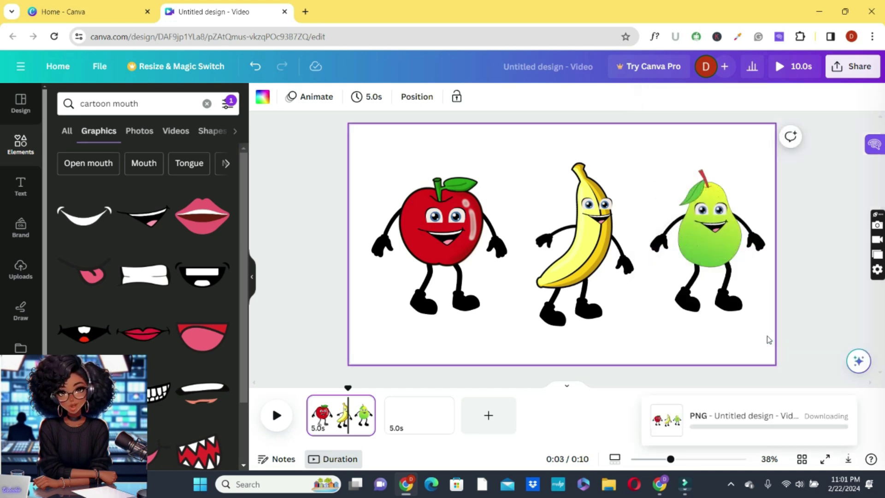
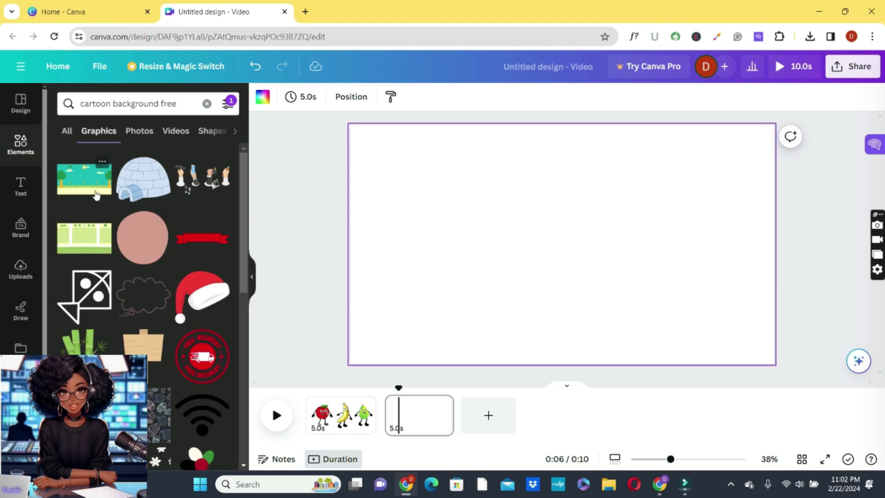
# Add the teal park background graphic with two trees to page 2 and enlarge it across the page.
pyautogui.click(91, 188)
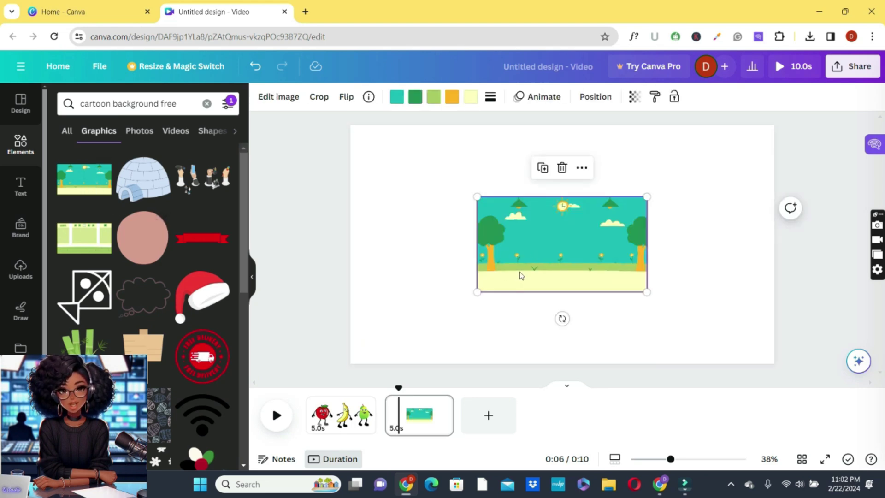
pyautogui.moveTo(477, 290); pyautogui.dragTo(362, 355)
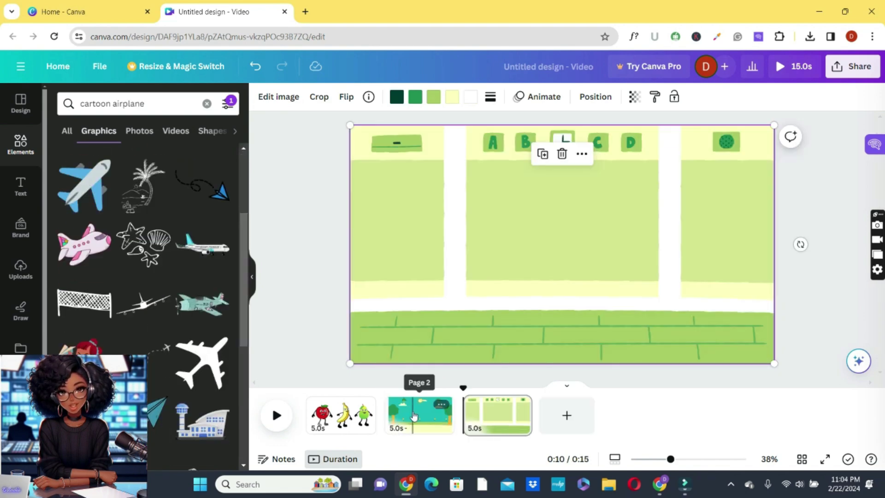
pyautogui.click(412, 414)
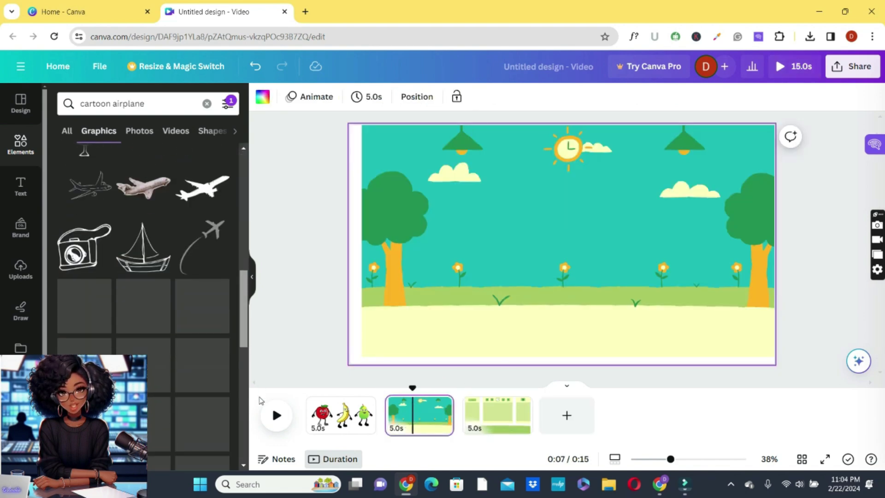
# Place the red cartoon airplane on page 2 and shrink it into the upper-left part of the sky.
pyautogui.click(154, 264)
pyautogui.moveTo(721, 339); pyautogui.dragTo(473, 189)
# Extend the park background to the page edges and shrink the airplane further in the upper-left corner.
pyautogui.click(369, 310)
pyautogui.rightClick(396, 310)
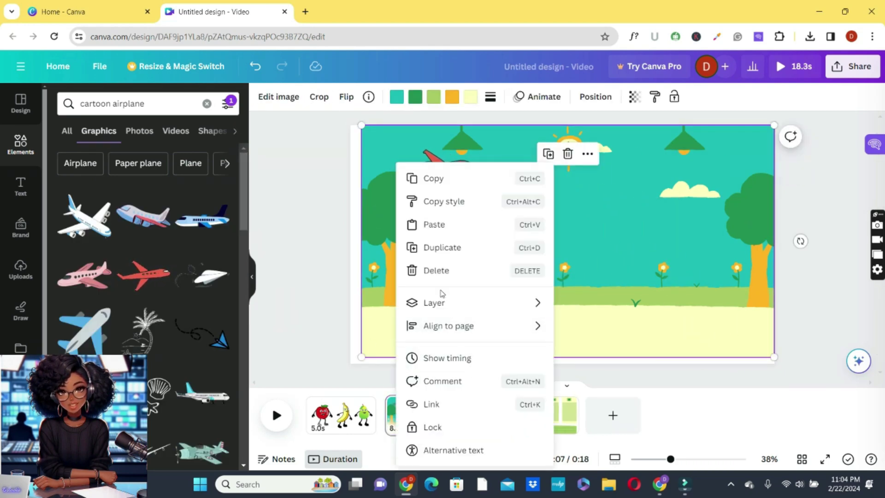
pyautogui.rightClick(620, 290)
pyautogui.moveTo(361, 357); pyautogui.dragTo(351, 364)
pyautogui.moveTo(435, 173); pyautogui.dragTo(403, 154)
# Create a custom animation moving the airplane along a wavy path across the sky, starting partly beyond the page's left edge.
pyautogui.click(378, 97)
pyautogui.click(115, 141)
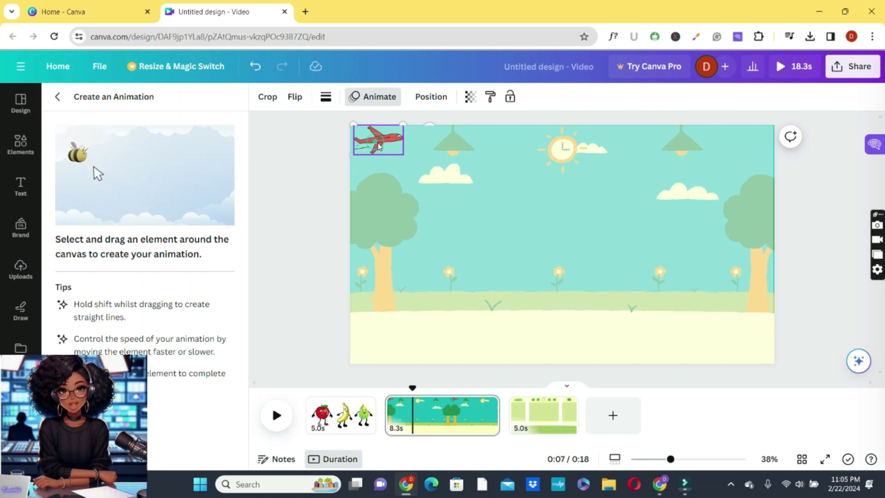
pyautogui.moveTo(376, 146); pyautogui.dragTo(388, 153)
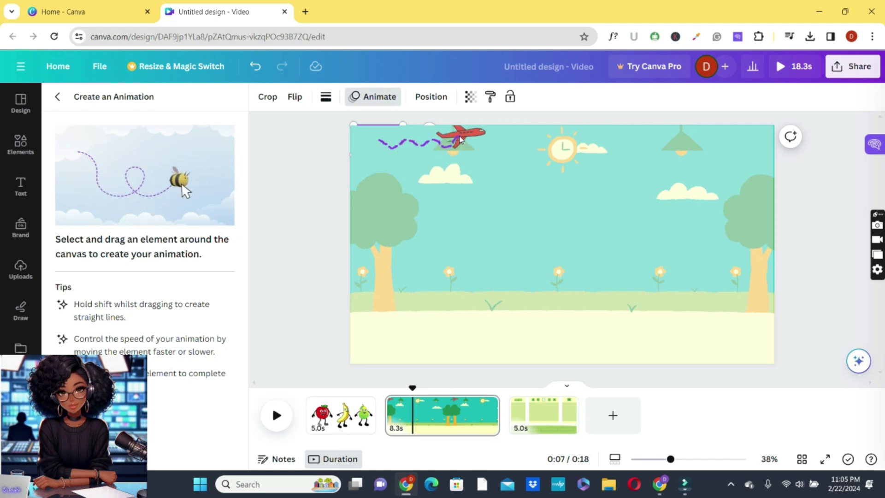
pyautogui.moveTo(501, 154); pyautogui.dragTo(580, 145)
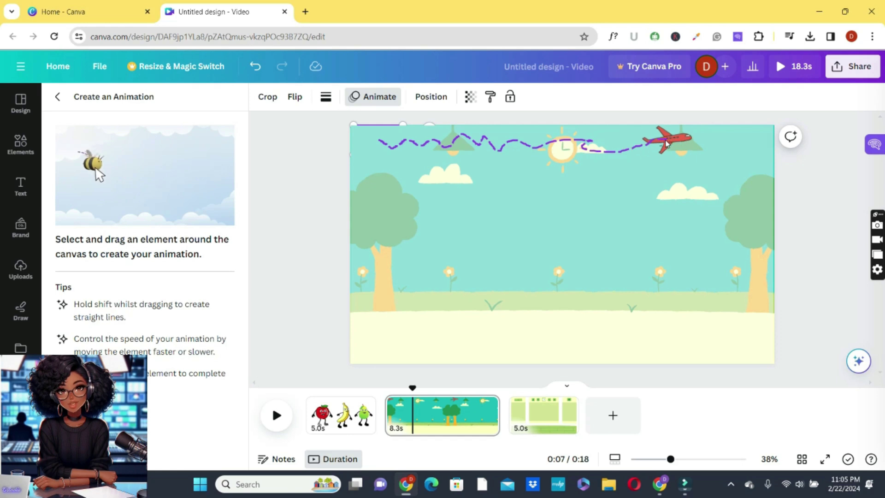
pyautogui.moveTo(766, 139); pyautogui.dragTo(768, 140)
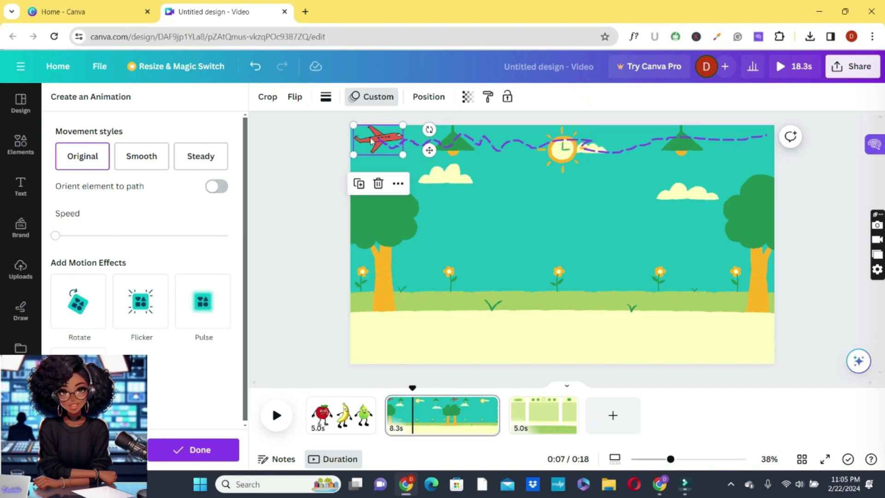
pyautogui.moveTo(369, 137); pyautogui.dragTo(344, 137)
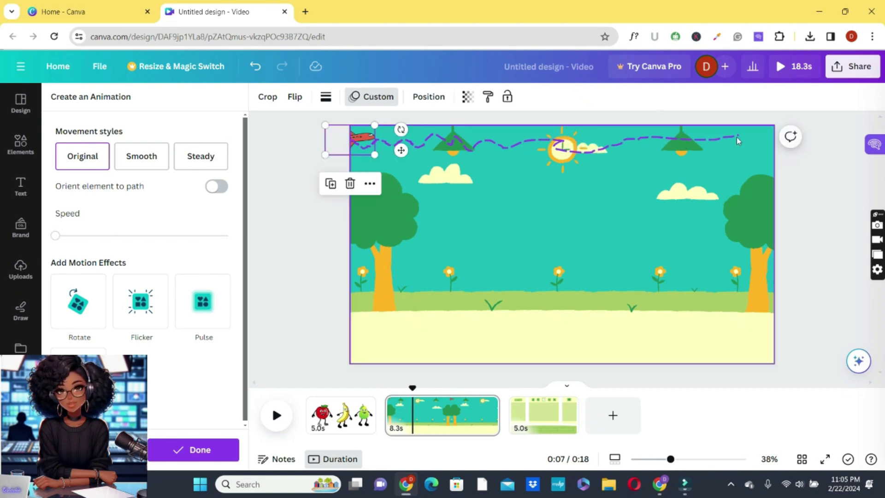
pyautogui.click(736, 138)
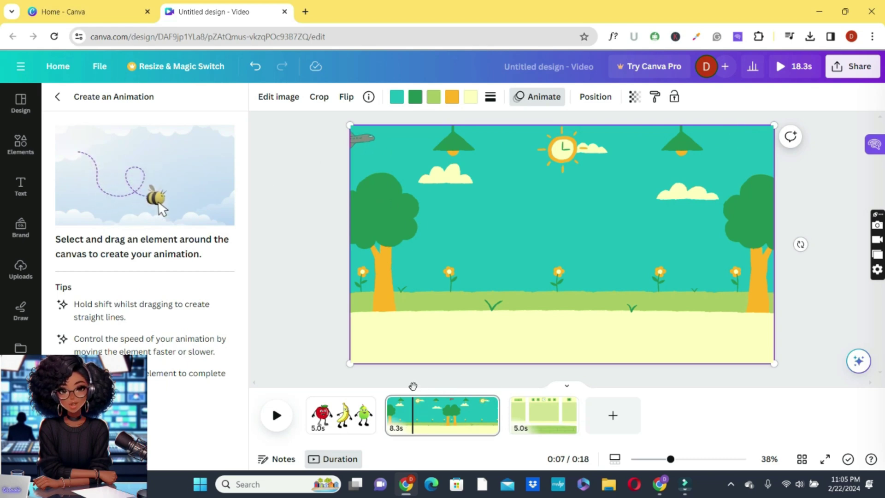
# Play page 2 from its beginning to preview the airplane's flight.
pyautogui.moveTo(412, 388); pyautogui.dragTo(386, 388)
pyautogui.press('space')
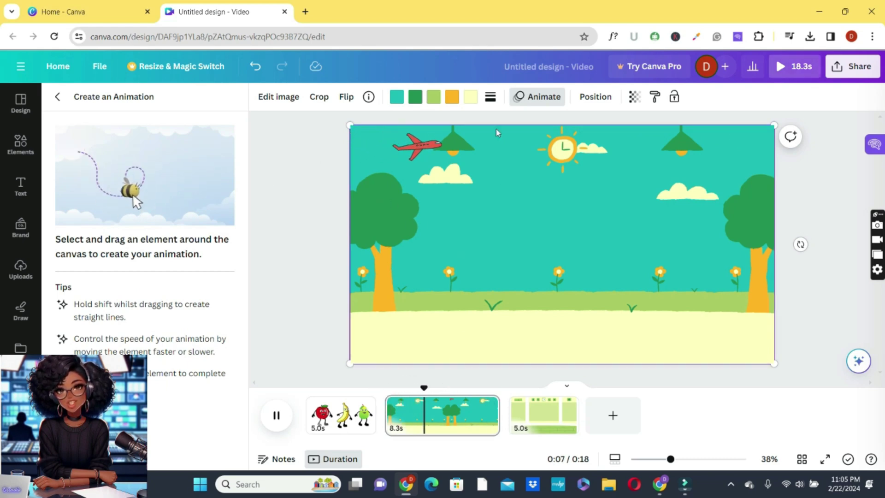
pyautogui.click(429, 417)
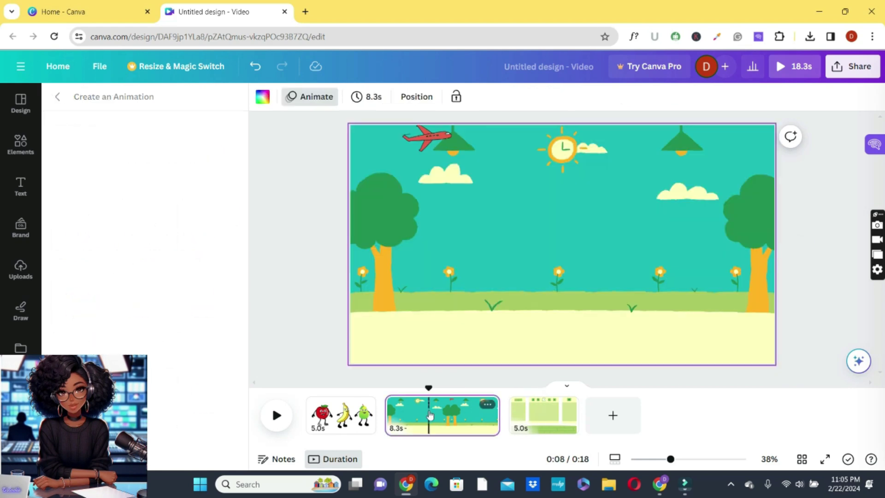
pyautogui.click(426, 138)
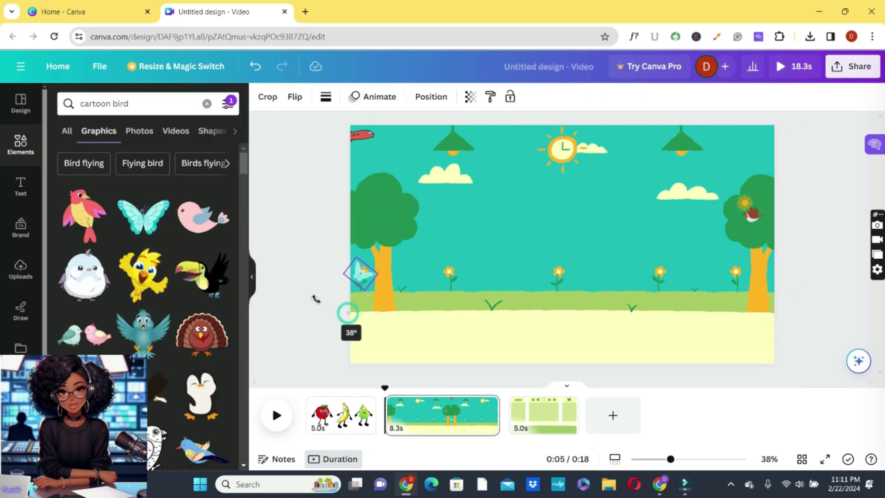
# Rotate the butterfly and animate it along a freehand custom path from the left tree, over the flowers, to the right tree.
pyautogui.moveTo(303, 283); pyautogui.dragTo(303, 282)
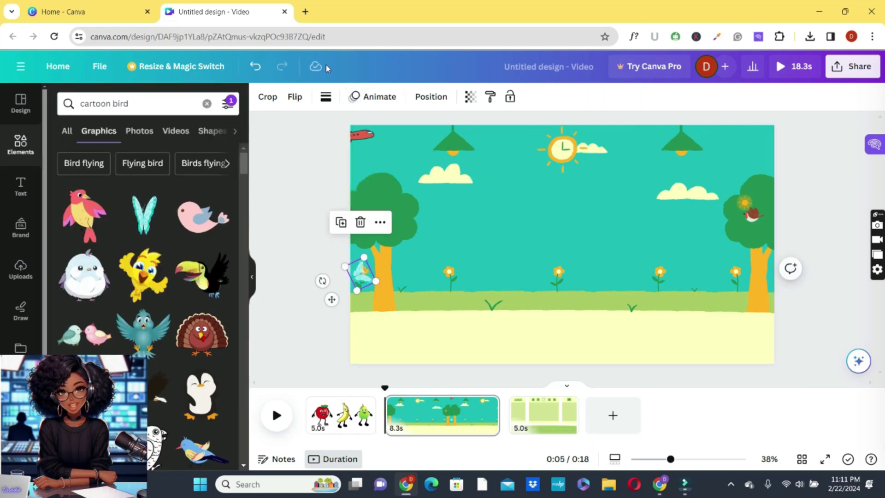
pyautogui.click(378, 102)
pyautogui.click(158, 145)
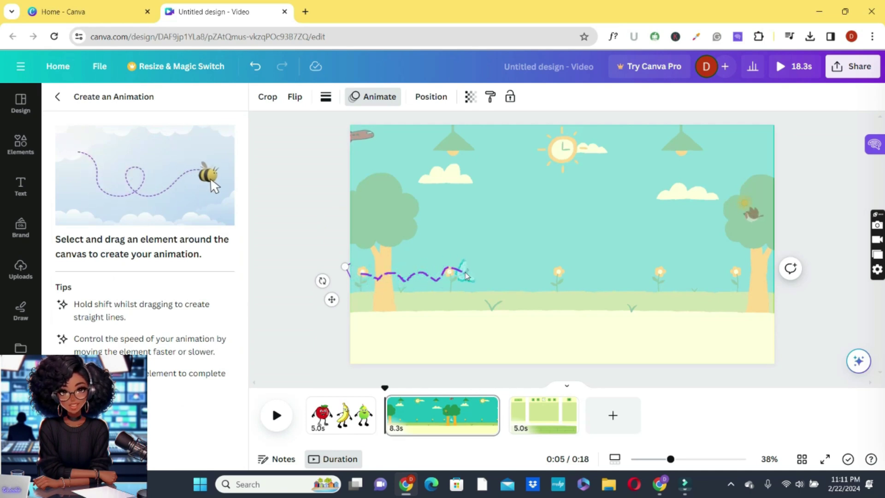
pyautogui.moveTo(465, 276)
pyautogui.mouseDown()
pyautogui.moveTo(495, 266)
pyautogui.moveTo(480, 227)
pyautogui.moveTo(522, 227)
pyautogui.mouseUp()
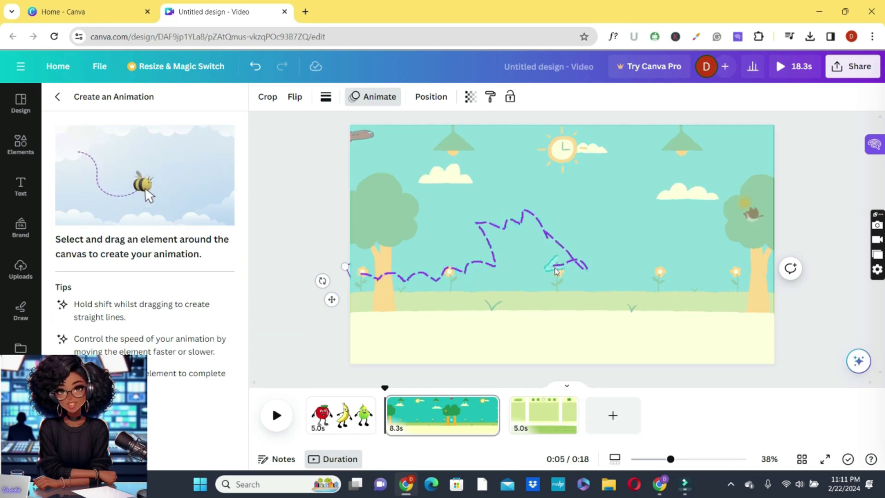
pyautogui.moveTo(724, 274)
pyautogui.mouseDown()
pyautogui.moveTo(749, 240)
pyautogui.moveTo(726, 225)
pyautogui.mouseUp()
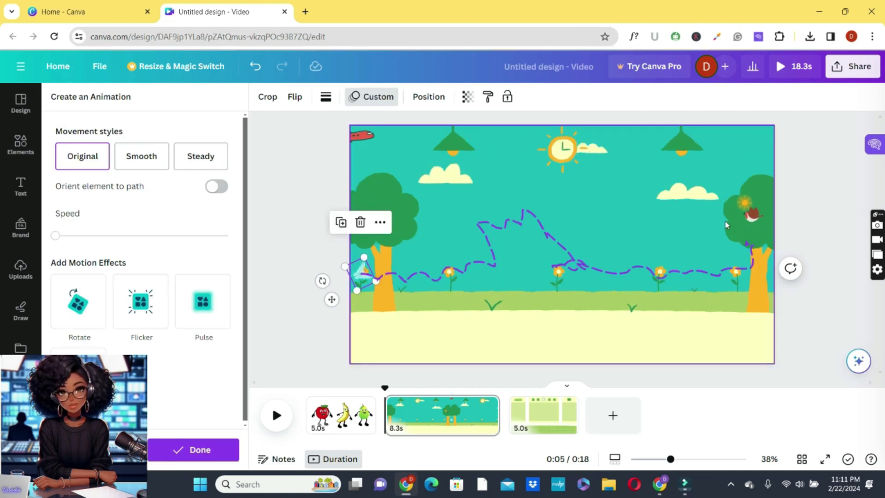
pyautogui.click(622, 225)
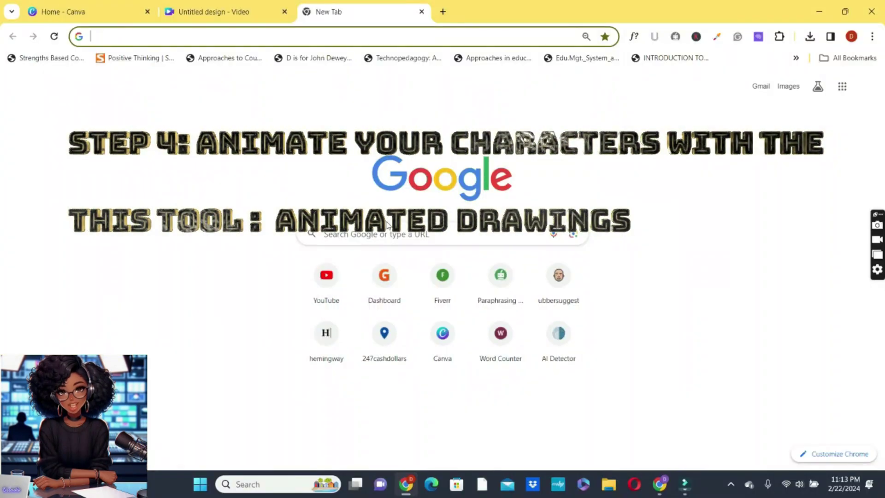
# Search Google for "animated drawings" and open the Animated Drawings site at sketch.metademolab.com.
pyautogui.click(382, 230)
pyautogui.write('animated')
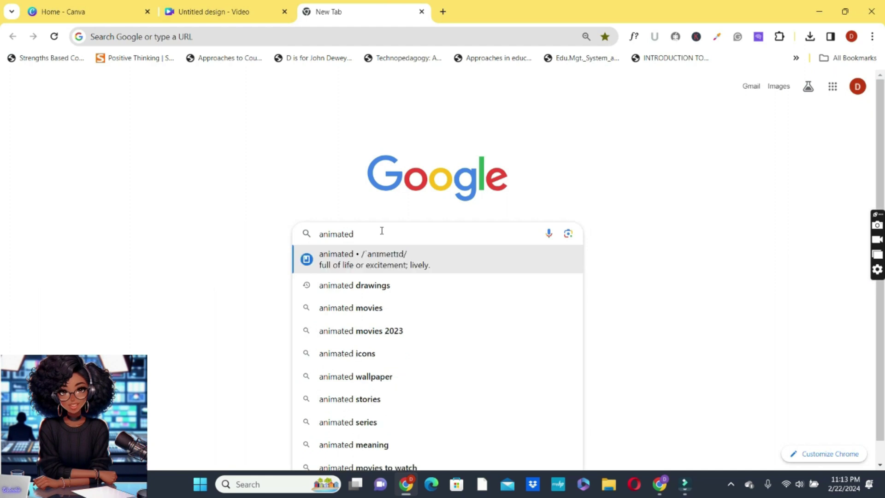
pyautogui.click(365, 288)
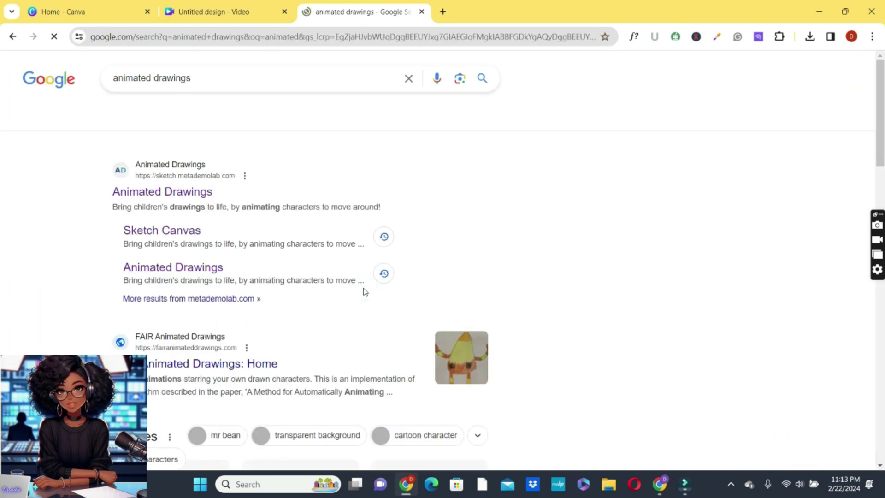
pyautogui.click(188, 193)
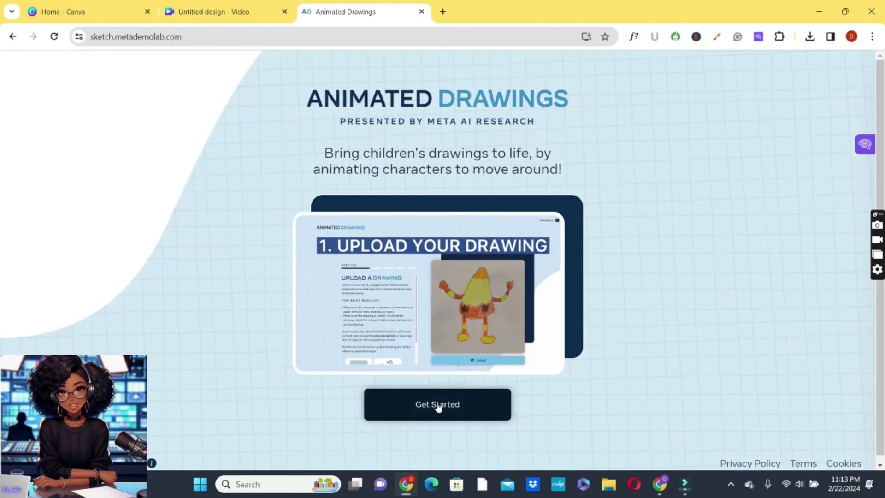
# Start a new animation, upload the image of the three fruit characters from Downloads and agree to the research request.
pyautogui.click(436, 405)
pyautogui.click(573, 414)
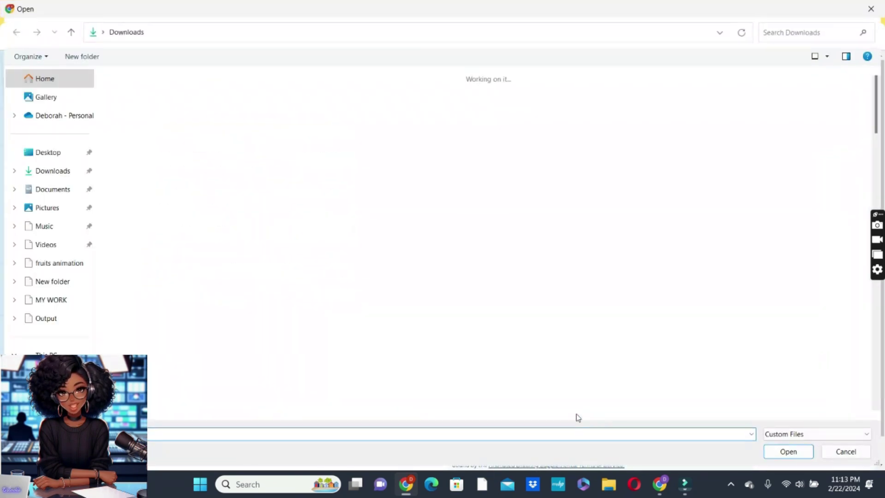
pyautogui.doubleClick(134, 123)
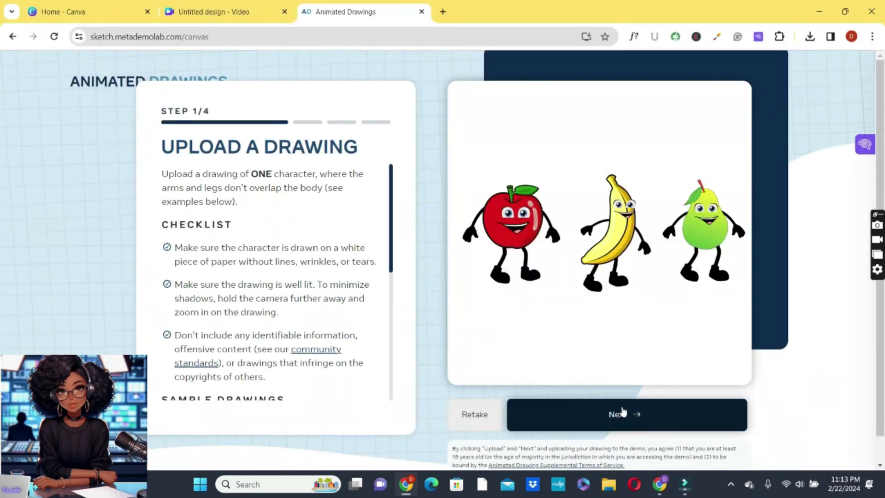
pyautogui.click(623, 412)
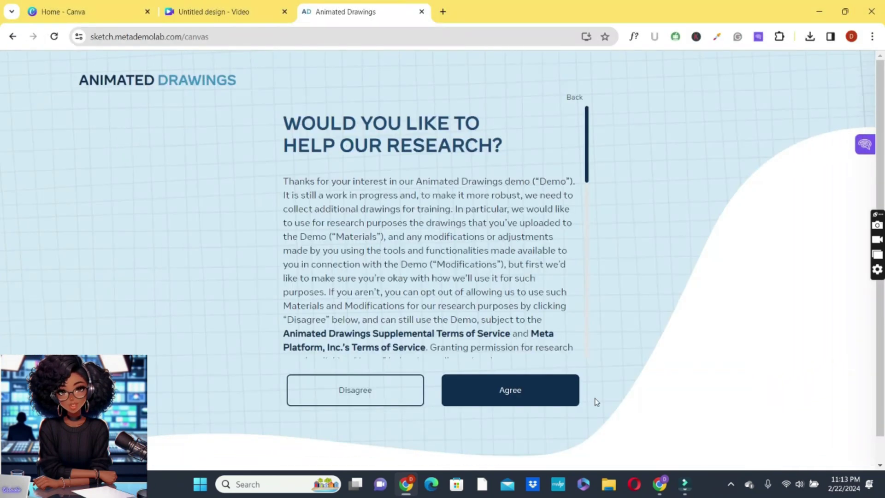
pyautogui.click(523, 388)
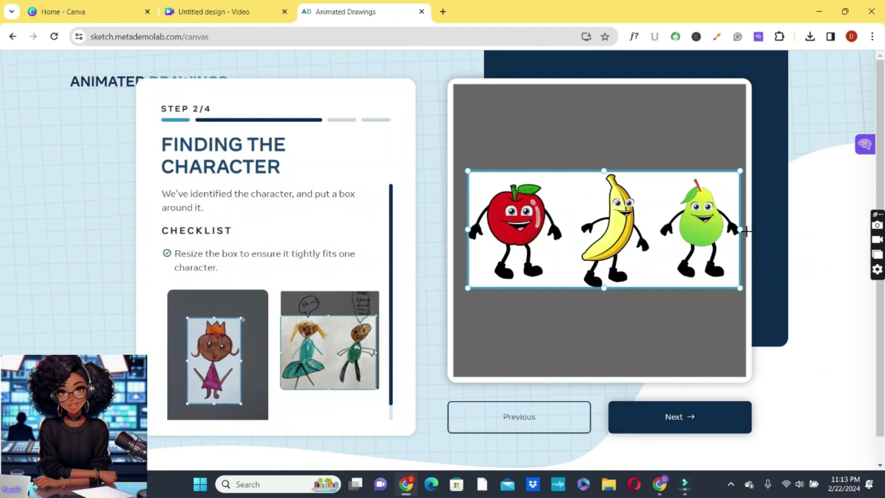
# Fit the character box around the apple only and accept its suggested mask and joints.
pyautogui.moveTo(741, 228); pyautogui.dragTo(567, 235)
pyautogui.moveTo(463, 229); pyautogui.dragTo(465, 230)
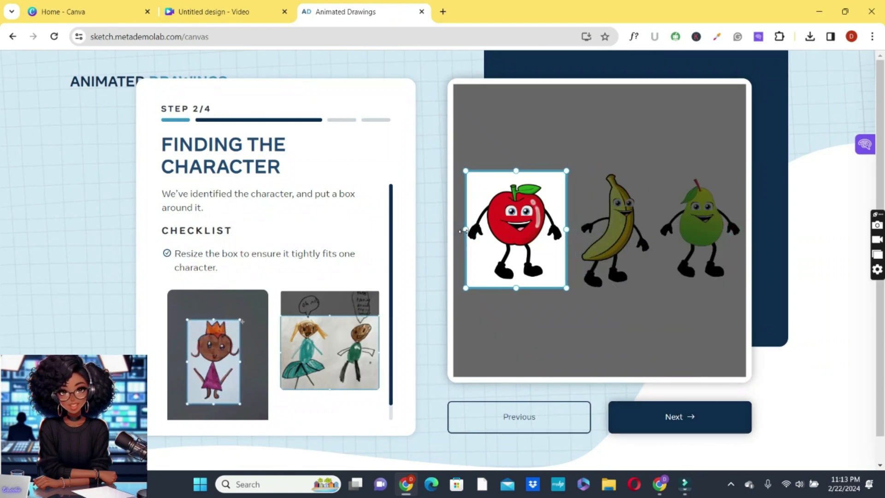
pyautogui.click(680, 416)
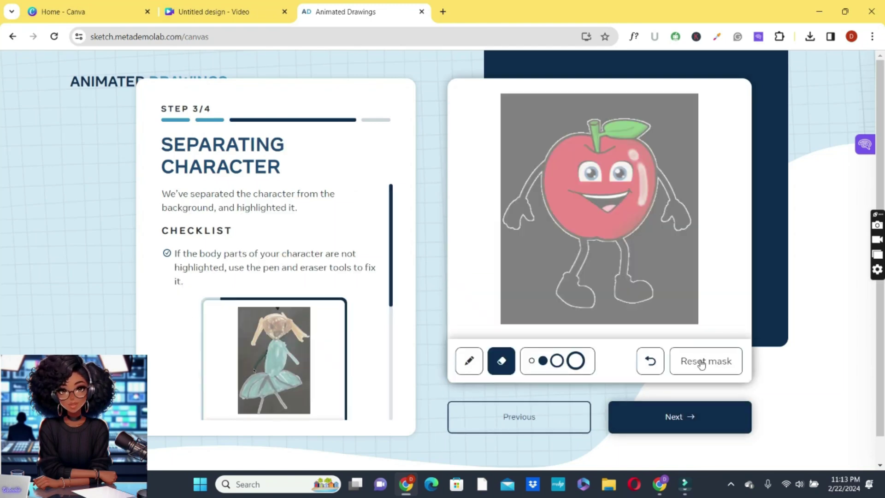
pyautogui.click(689, 417)
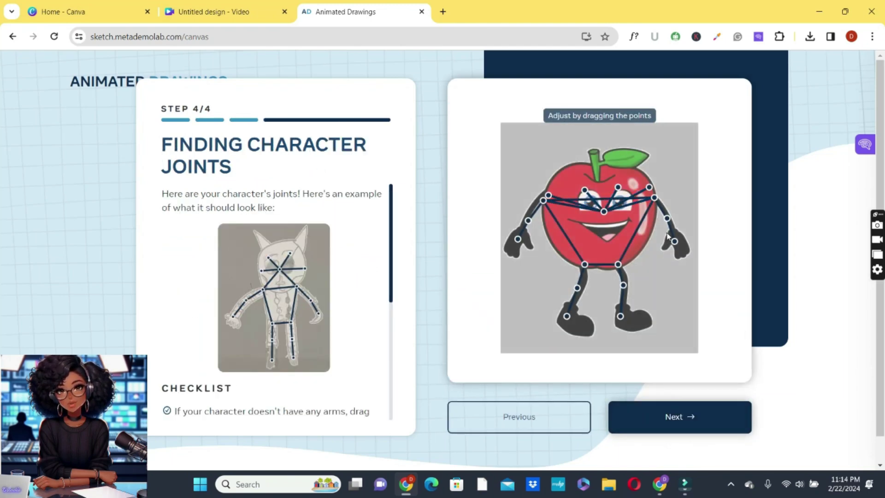
pyautogui.click(683, 421)
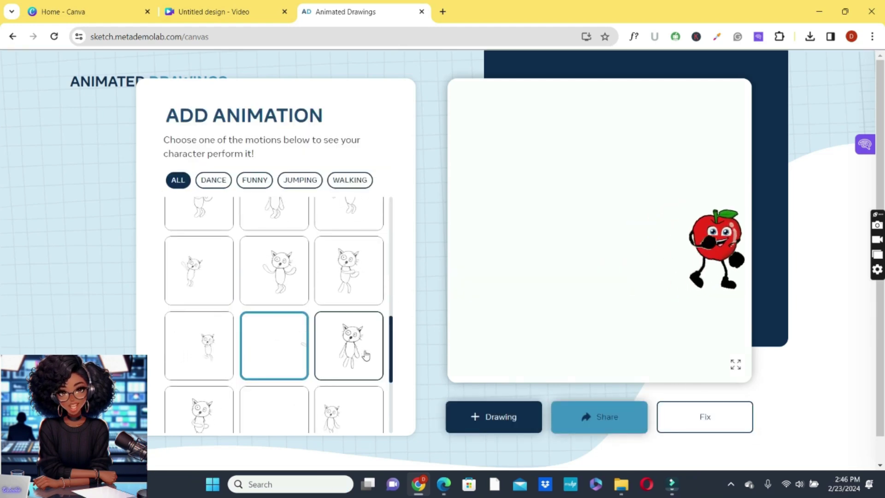
# Try two motions on the apple character and start a screen recording of the animation preview area.
pyautogui.click(365, 355)
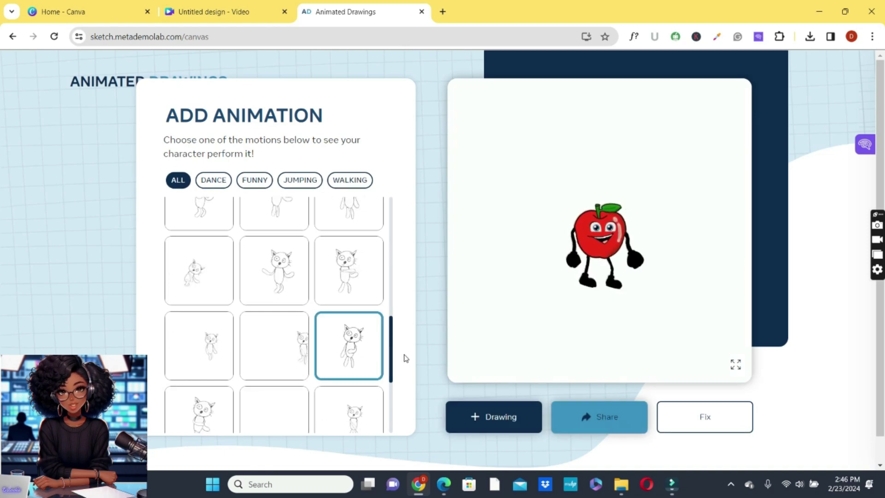
pyautogui.click(354, 211)
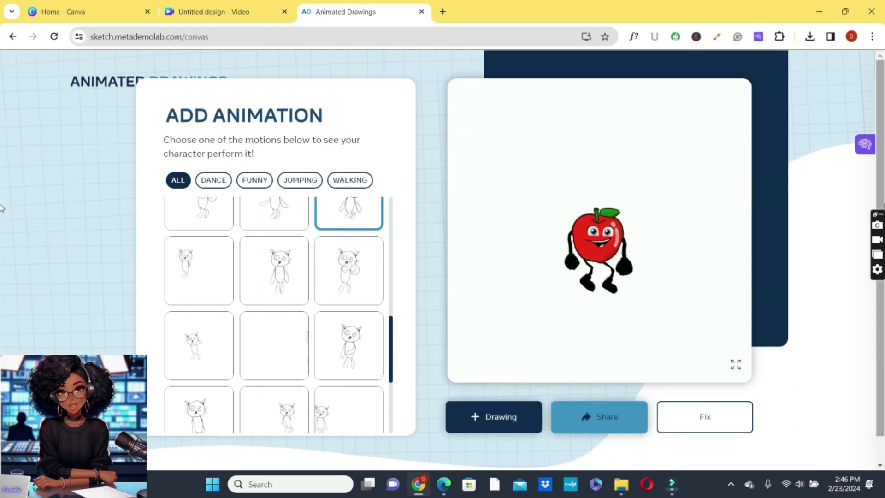
pyautogui.click(877, 239)
pyautogui.moveTo(482, 119); pyautogui.dragTo(723, 366)
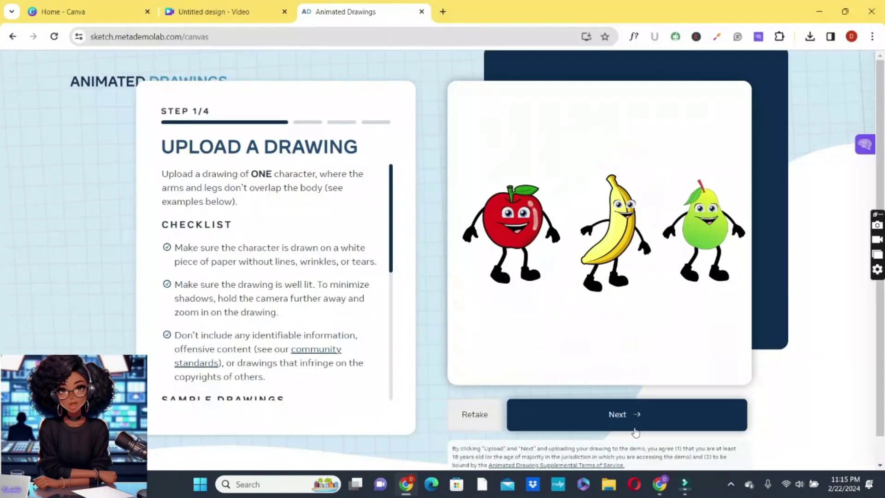
# Upload the three-fruit image again, agree to the research request and fit the character box around the banana only.
pyautogui.click(600, 428)
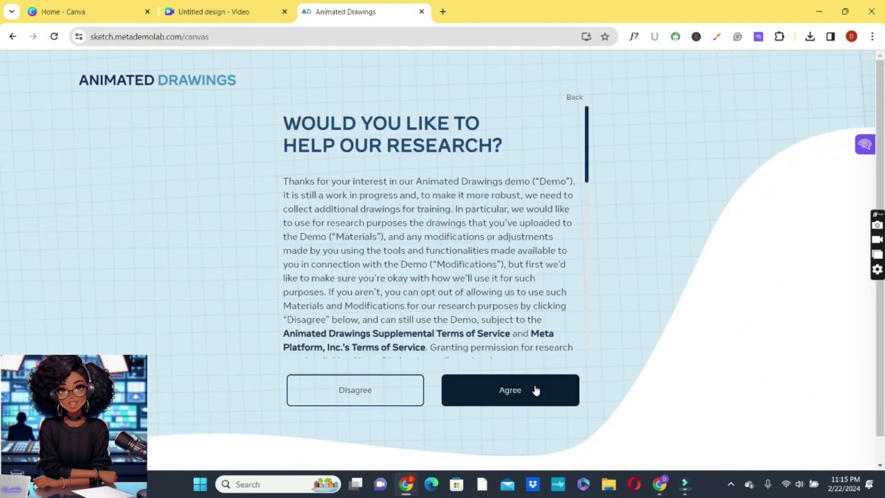
pyautogui.click(533, 389)
pyautogui.moveTo(466, 229); pyautogui.dragTo(578, 229)
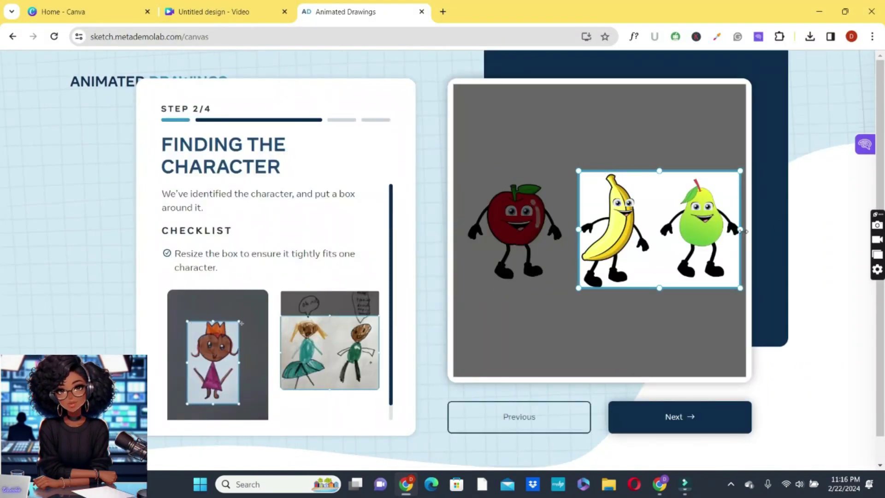
pyautogui.moveTo(740, 229); pyautogui.dragTo(654, 229)
pyautogui.click(683, 416)
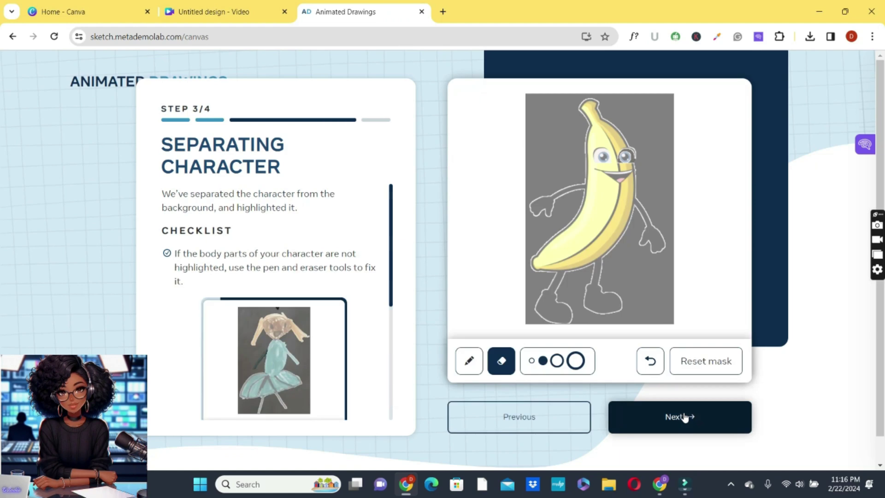
# Accept the banana character's suggested mask and joints, apply a motion and start a screen recording of the animation preview area.
pyautogui.click(684, 417)
pyautogui.click(684, 417)
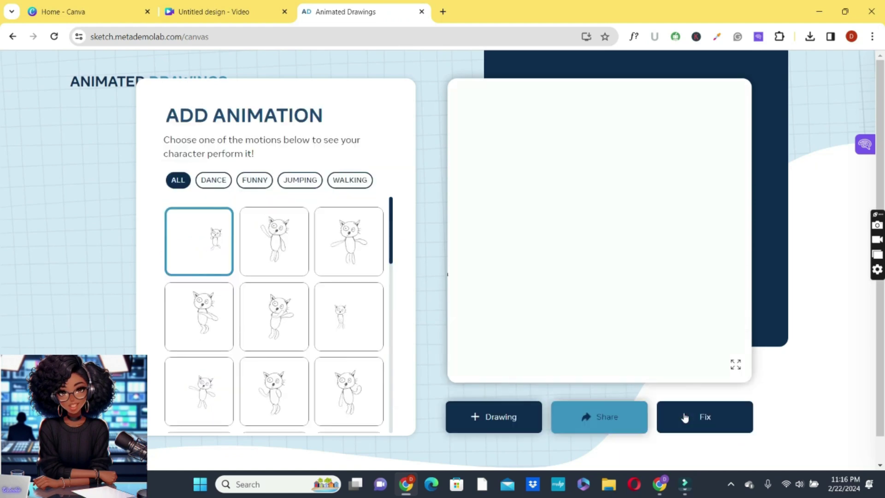
pyautogui.click(272, 389)
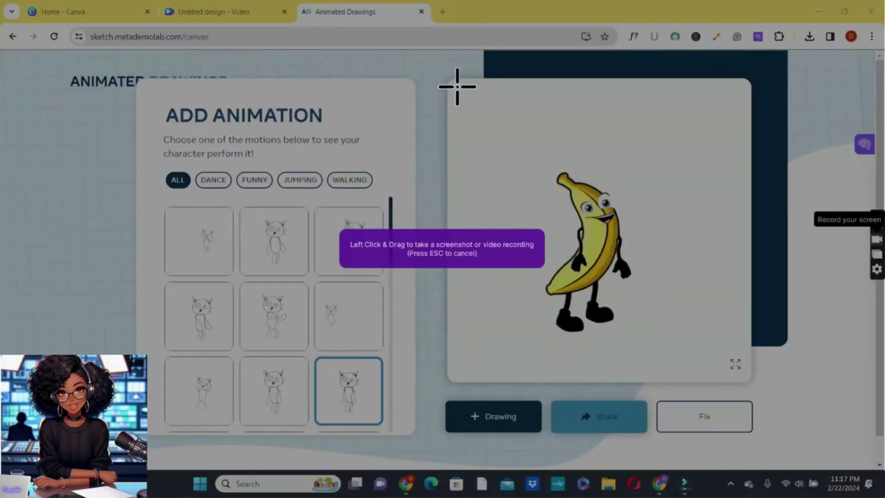
pyautogui.moveTo(457, 87)
pyautogui.mouseDown()
pyautogui.moveTo(596, 277)
pyautogui.moveTo(684, 371)
pyautogui.moveTo(727, 369)
pyautogui.mouseUp()
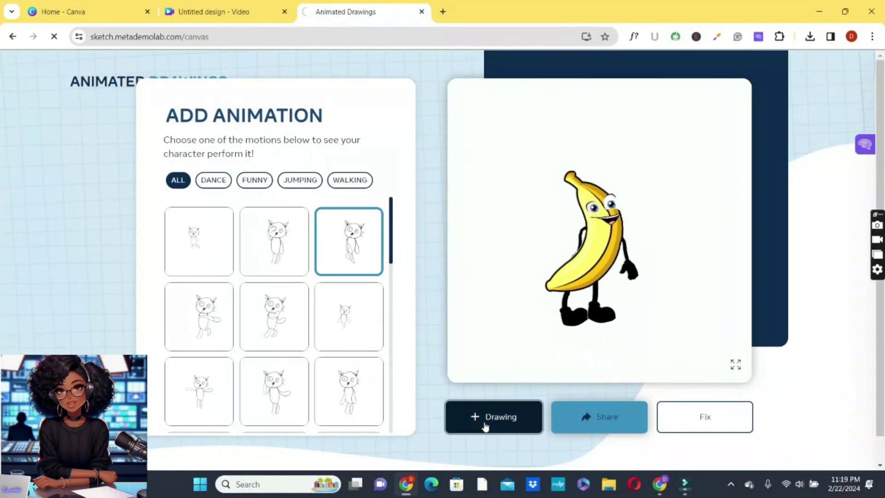
# Start another drawing, upload the three-fruit image Untitled design (19) from Downloads and agree to the research request.
pyautogui.click(480, 418)
pyautogui.click(521, 410)
pyautogui.doubleClick(151, 143)
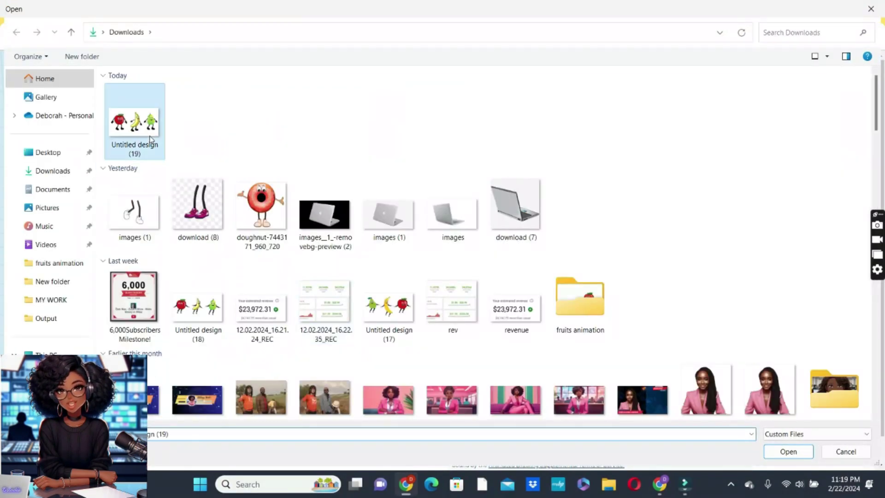
pyautogui.click(607, 423)
pyautogui.click(575, 391)
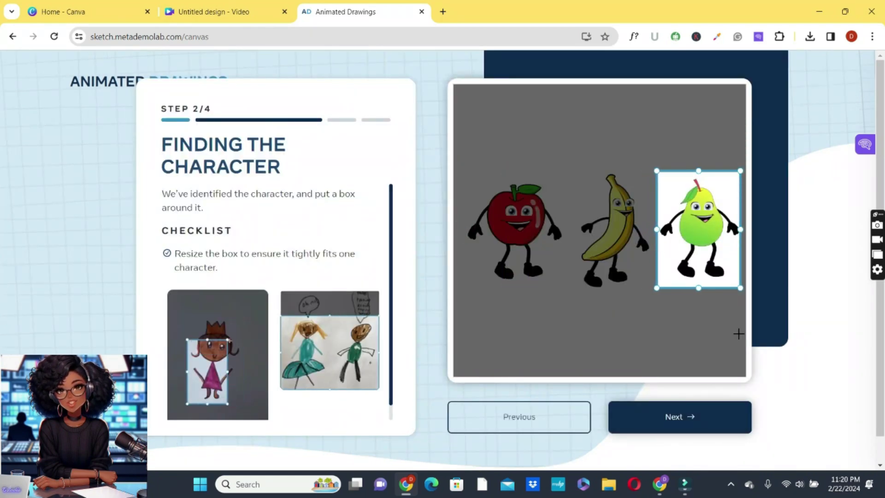
# Fit the character box around the pear only, accept its suggested mask and joints, and apply a motion to it.
pyautogui.click(700, 416)
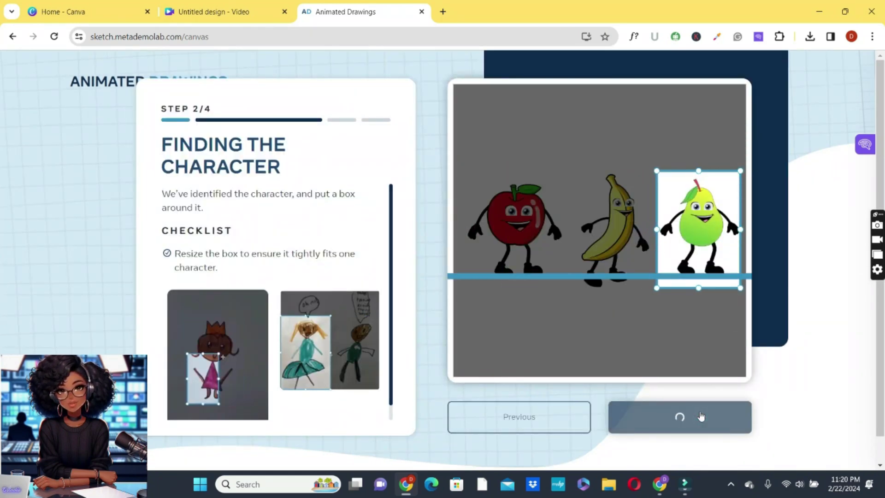
pyautogui.click(674, 416)
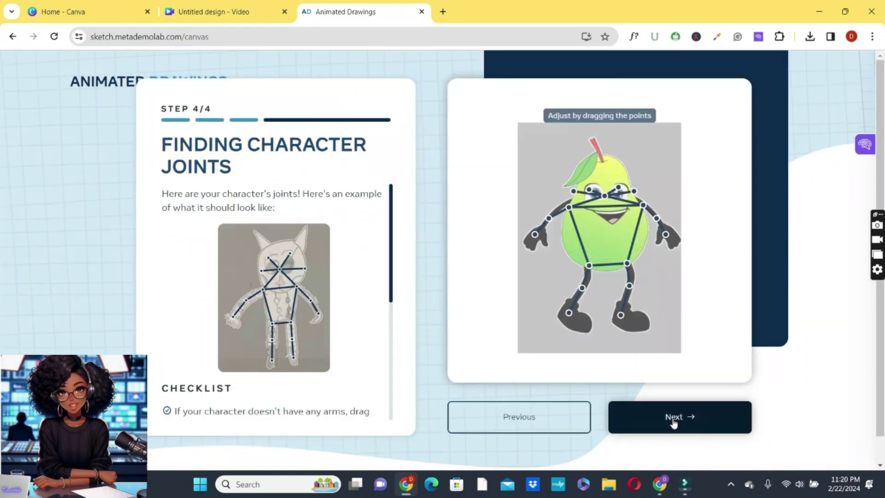
pyautogui.click(674, 417)
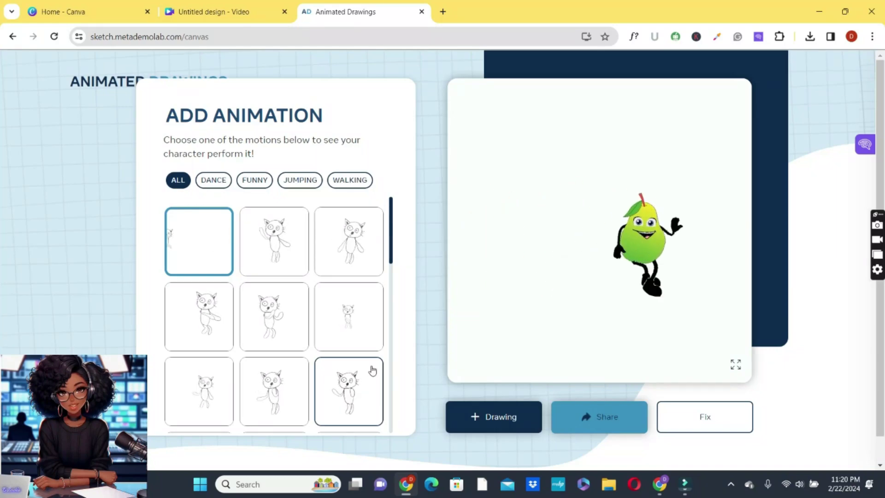
pyautogui.click(349, 391)
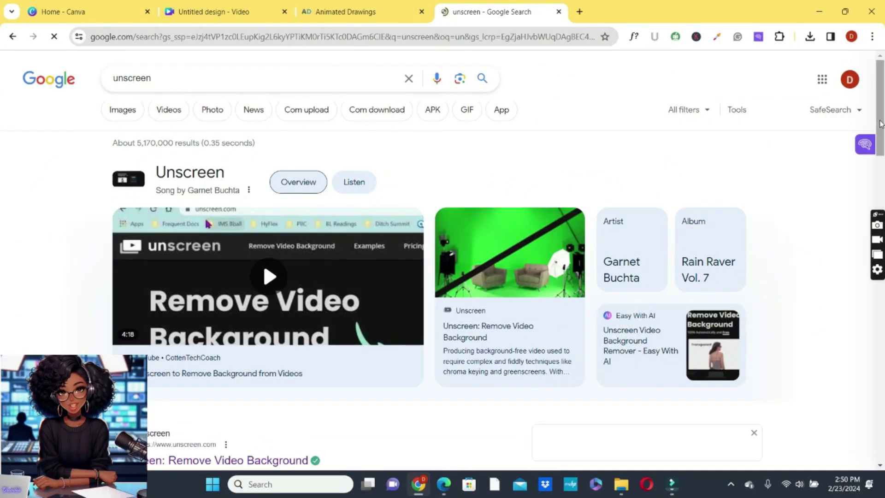
# Upload the banana recording 23.02.2024_15.04.46_REC from the clips folder to Unscreen and download it with the background removed.
pyautogui.scroll(-5, 263, 230)
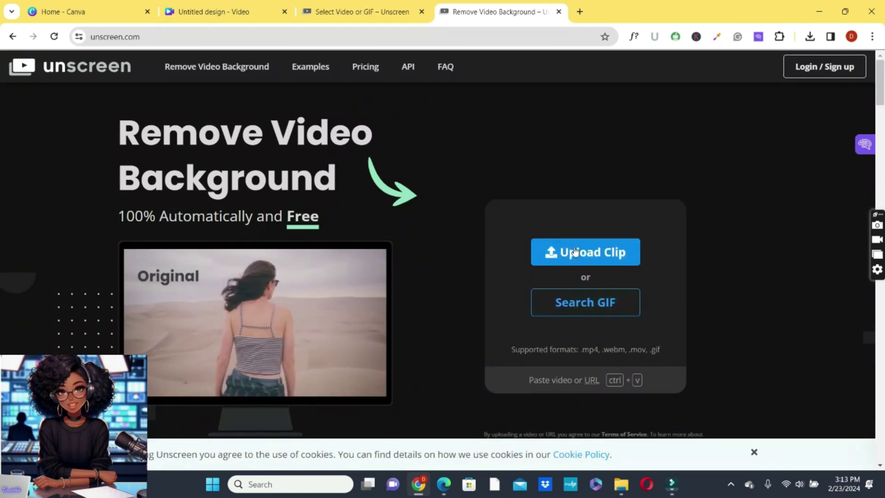
pyautogui.click(573, 251)
pyautogui.click(456, 310)
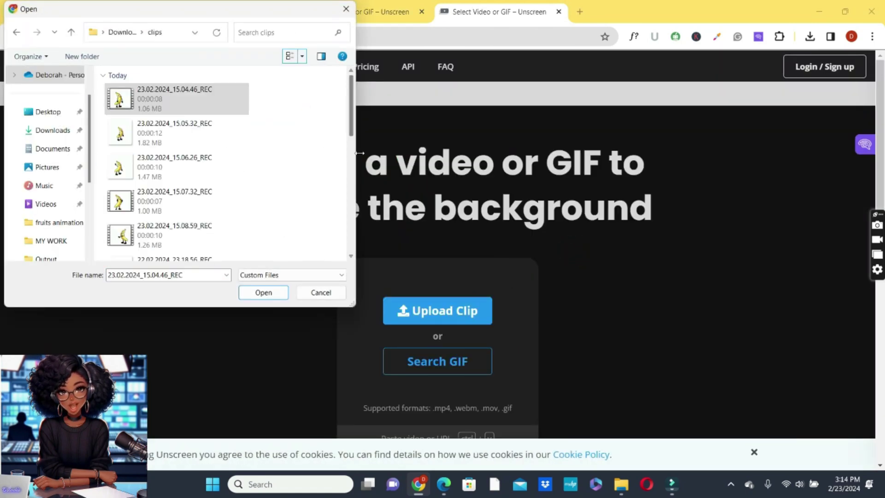
pyautogui.click(268, 293)
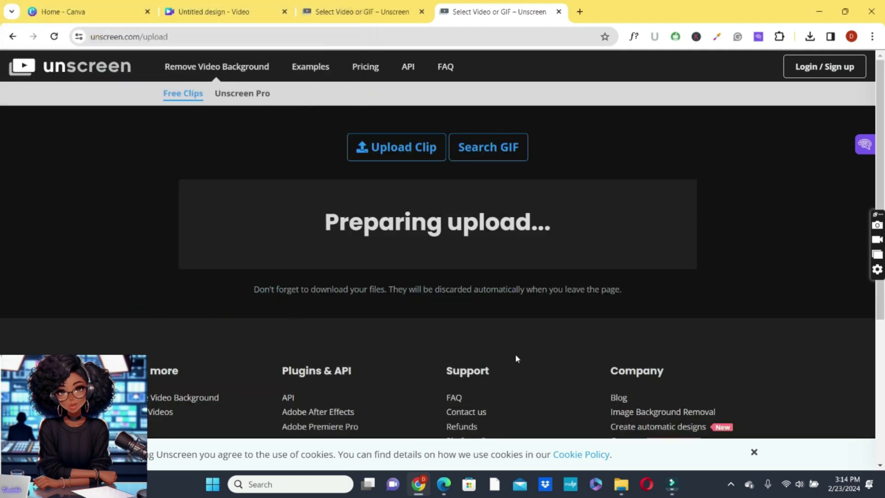
pyautogui.scroll(-3, 881, 167)
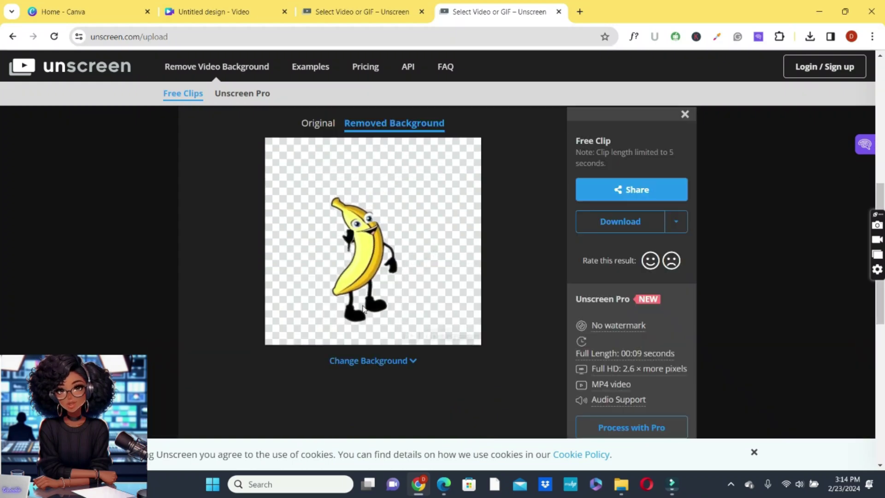
pyautogui.click(610, 226)
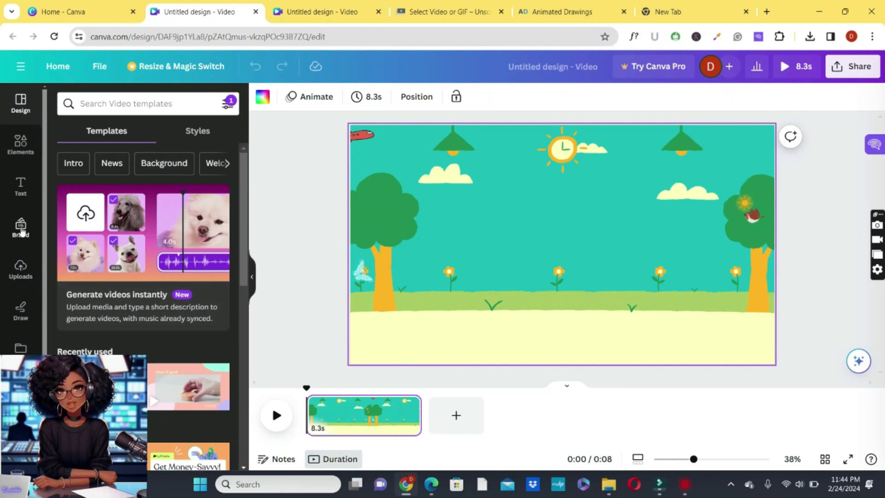
# In the Canva video design, upload the background-free apple, banana and pear clips from Downloads, leaving out the folders.
pyautogui.click(21, 268)
pyautogui.click(152, 187)
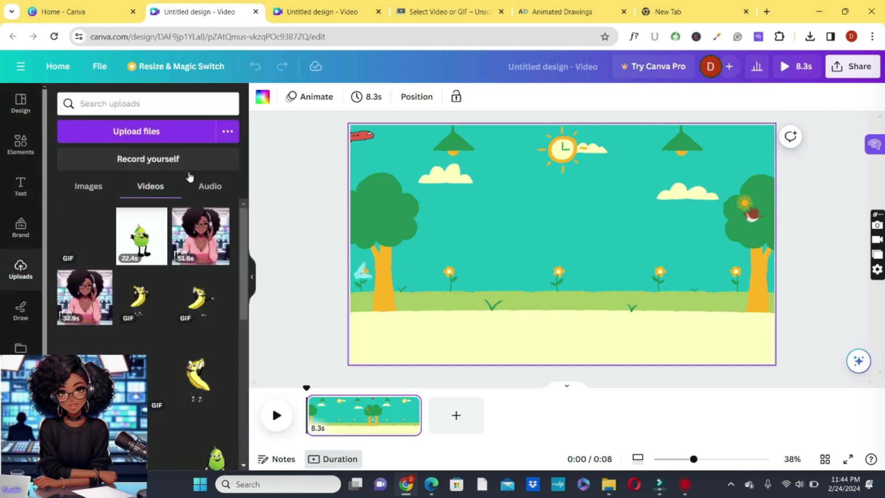
pyautogui.click(166, 137)
pyautogui.click(53, 130)
pyautogui.moveTo(583, 235); pyautogui.dragTo(103, 121)
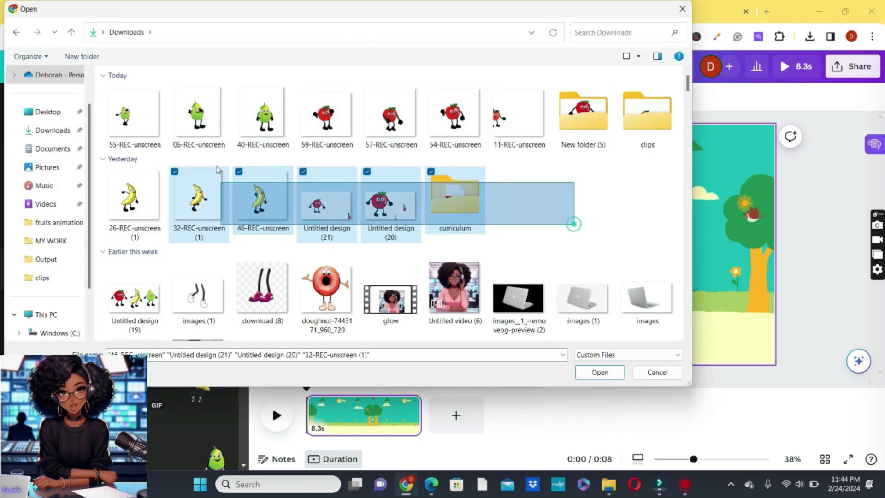
pyautogui.keyDown('ctrl'); pyautogui.click(602, 118); pyautogui.keyUp('ctrl')
pyautogui.keyDown('ctrl'); pyautogui.click(480, 206); pyautogui.keyUp('ctrl')
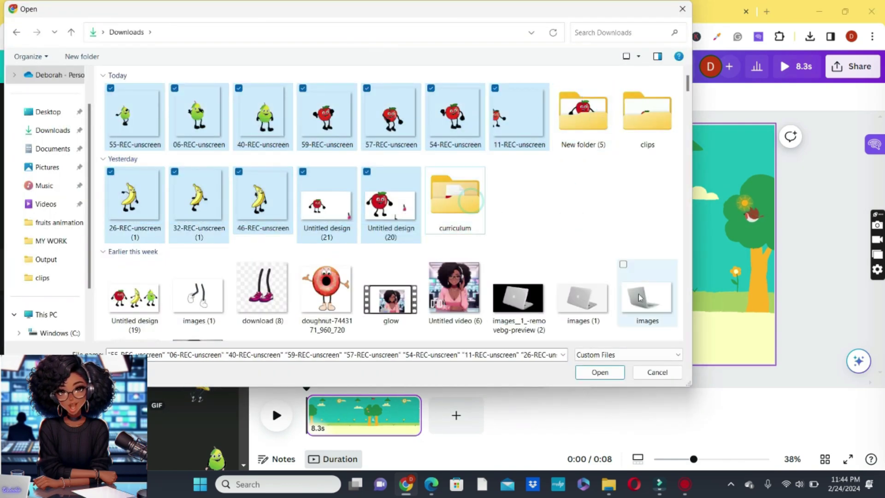
pyautogui.click(591, 372)
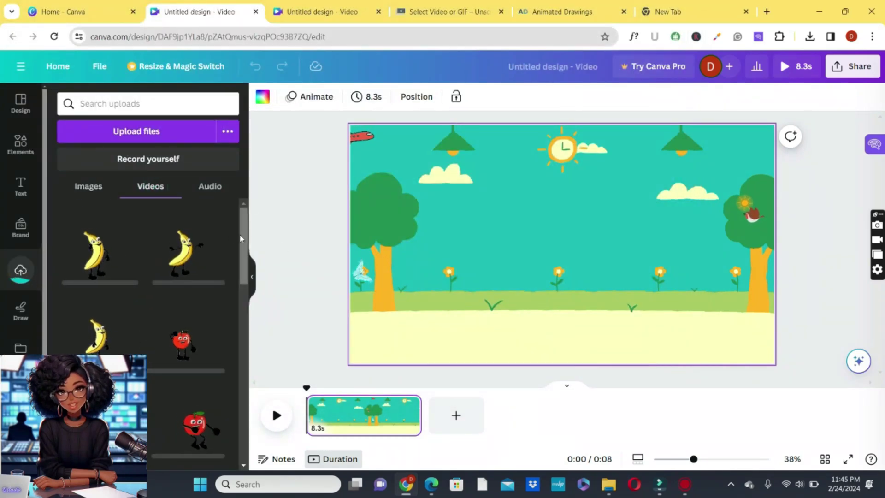
pyautogui.moveTo(240, 235); pyautogui.dragTo(247, 269)
pyautogui.scroll(2, 220, 235)
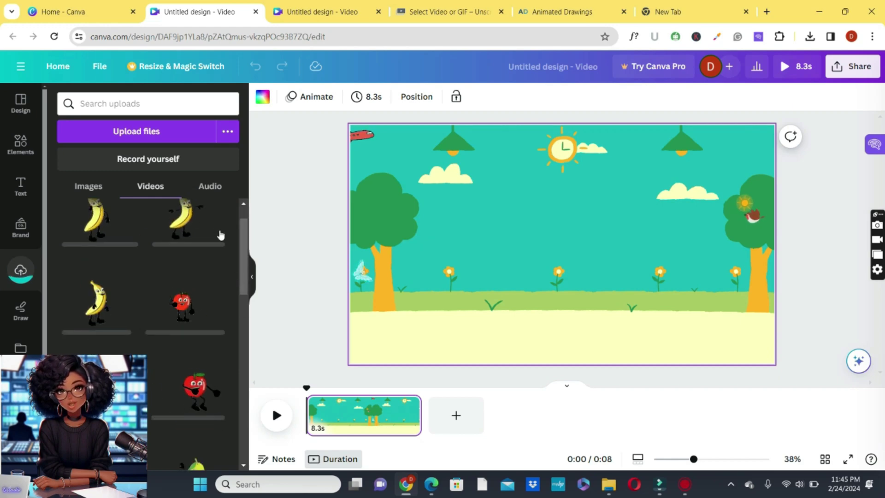
# Upload the three ElevenLabs voice-over files dated 2024-02-15 from Downloads to the design's audio uploads.
pyautogui.click(211, 188)
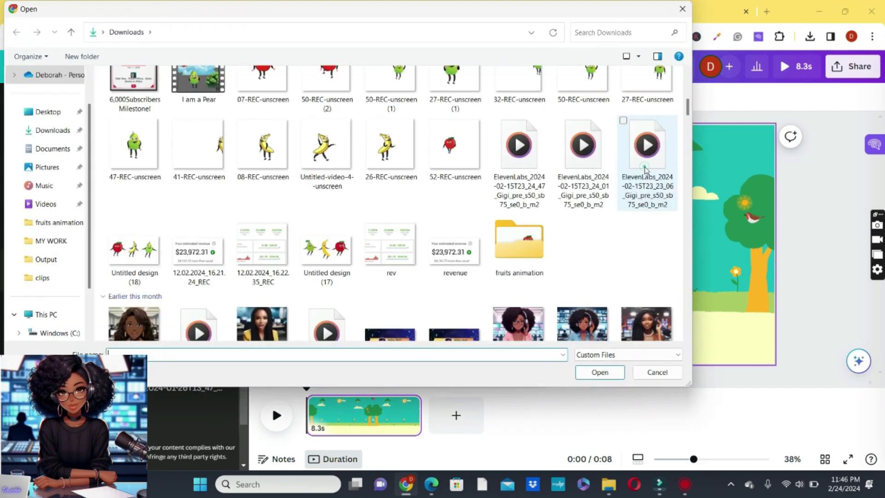
pyautogui.click(646, 152)
pyautogui.keyDown('ctrl'); pyautogui.click(580, 165); pyautogui.keyUp('ctrl')
pyautogui.keyDown('ctrl'); pyautogui.click(520, 147); pyautogui.keyUp('ctrl')
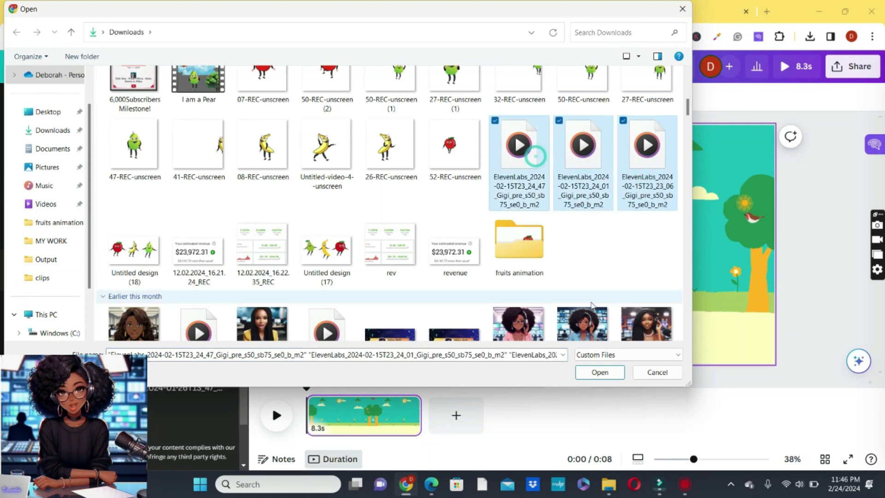
pyautogui.click(610, 374)
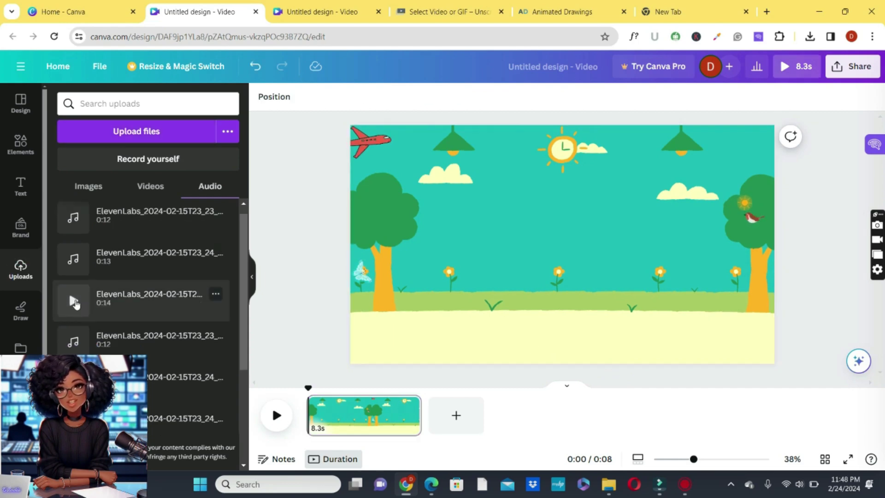
# Add the 0:14 voice-over to the timeline, play it and extend the first page to 14.1 s to cover it.
pyautogui.click(133, 308)
pyautogui.press('space')
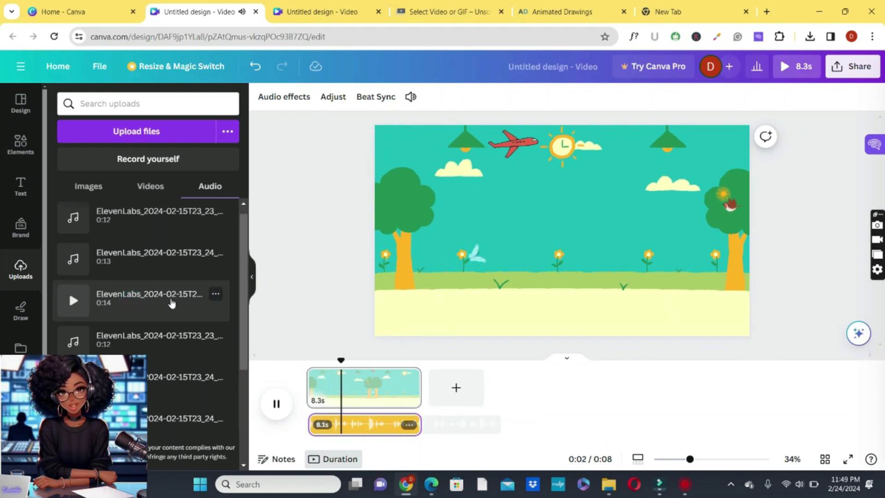
pyautogui.moveTo(420, 393)
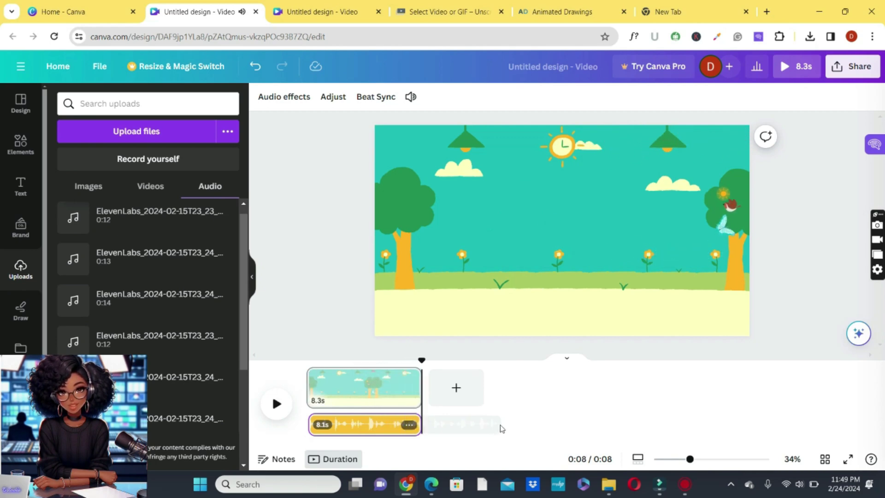
pyautogui.click(377, 381)
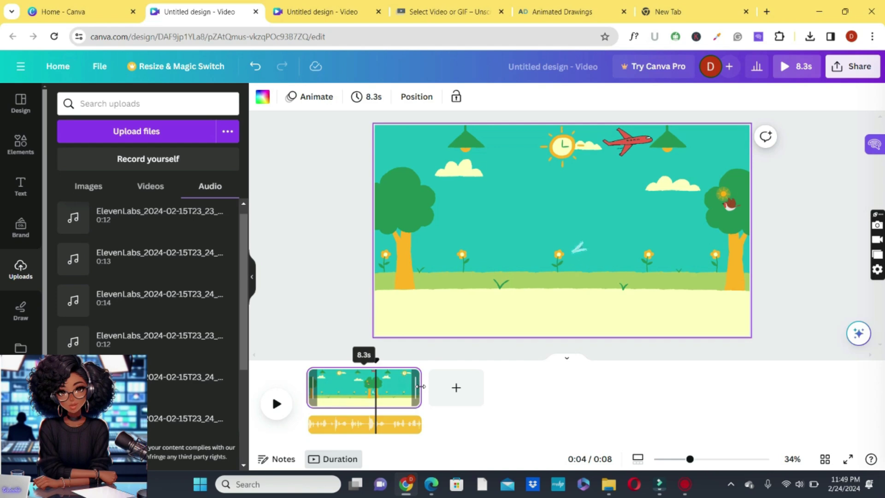
pyautogui.moveTo(419, 386); pyautogui.dragTo(500, 400)
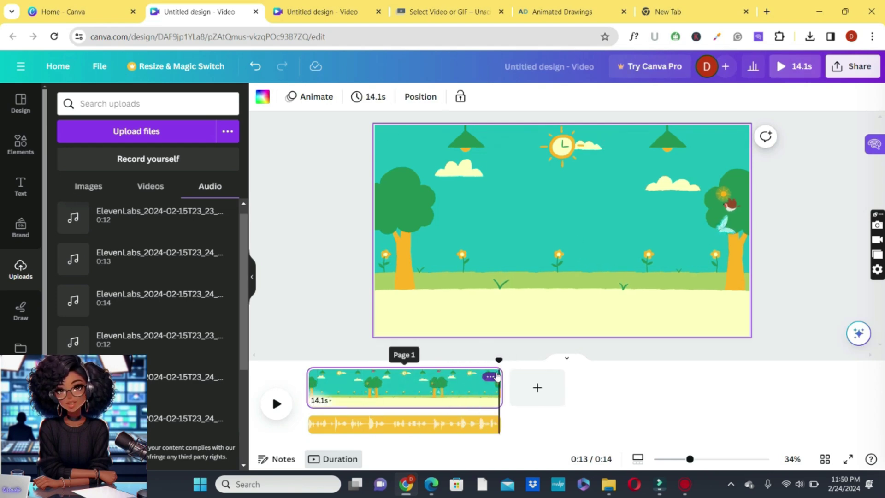
# Duplicate the first page, add the 0:13 voice-over under the copy and shorten that page to 13.4 s.
pyautogui.click(491, 378)
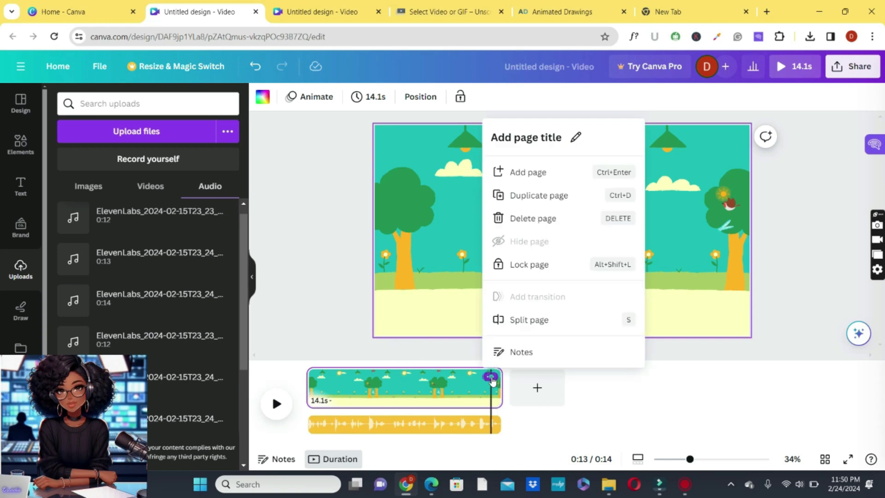
pyautogui.click(553, 197)
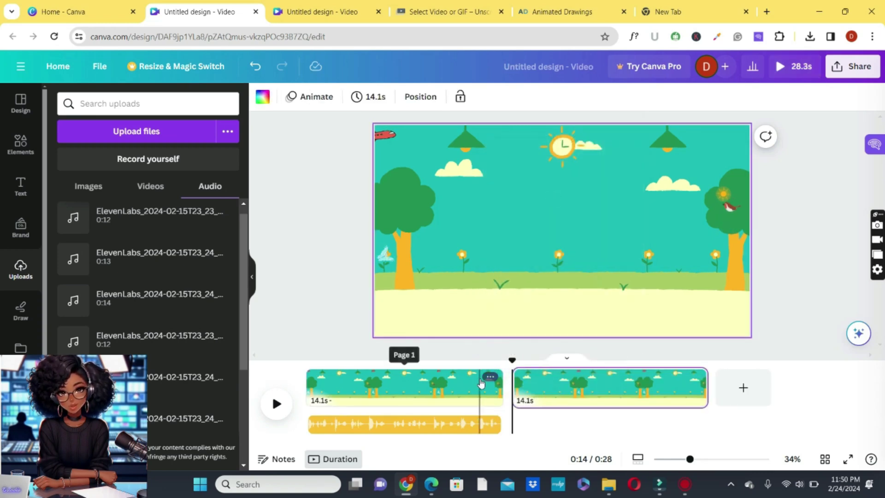
pyautogui.click(145, 259)
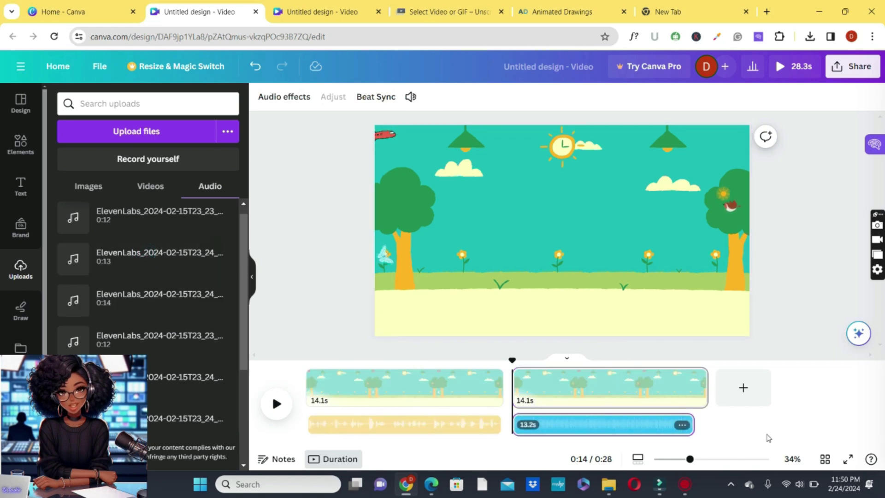
pyautogui.moveTo(708, 392); pyautogui.dragTo(698, 406)
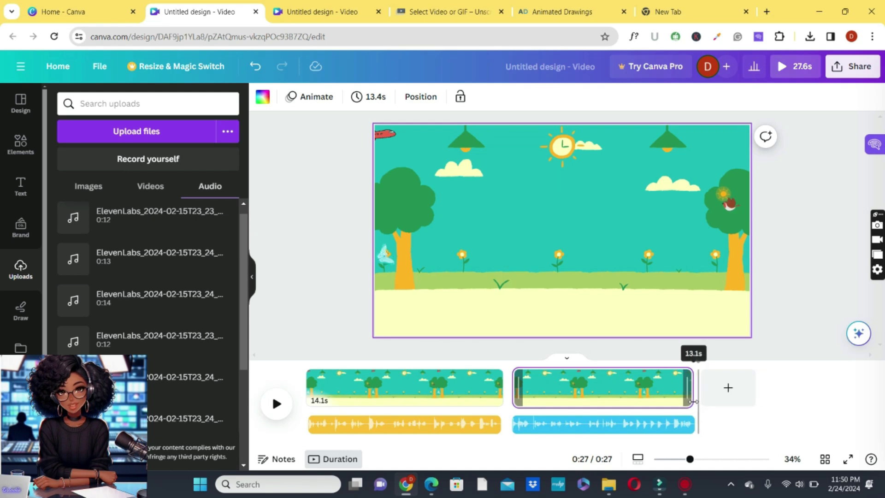
# Duplicate the second page, add the 0:12 voice-over under the third page and shorten that page to 11.8 s.
pyautogui.click(685, 377)
pyautogui.click(735, 194)
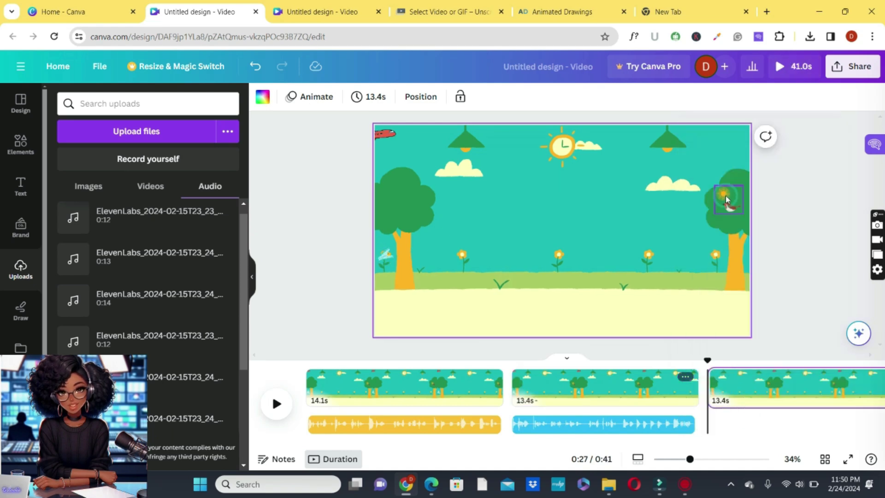
pyautogui.click(166, 230)
pyautogui.moveTo(881, 403); pyautogui.dragTo(484, 402)
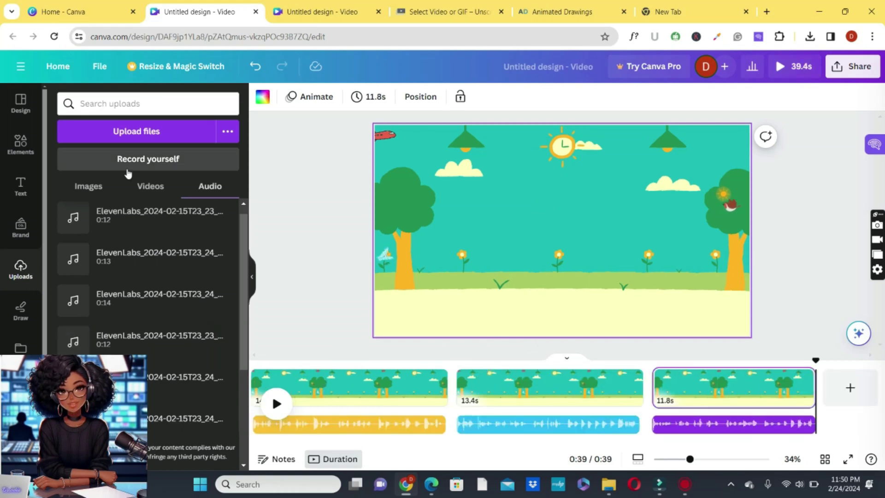
# Add the animated apple from the uploaded videos to the first page and place it in front of the left tree.
pyautogui.click(150, 187)
pyautogui.scroll(-2, 241, 258)
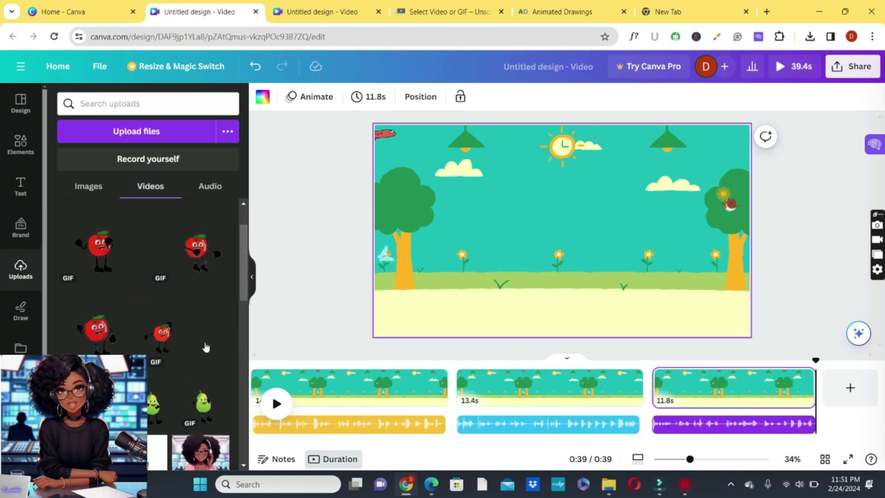
pyautogui.click(177, 340)
pyautogui.moveTo(546, 236); pyautogui.dragTo(412, 241)
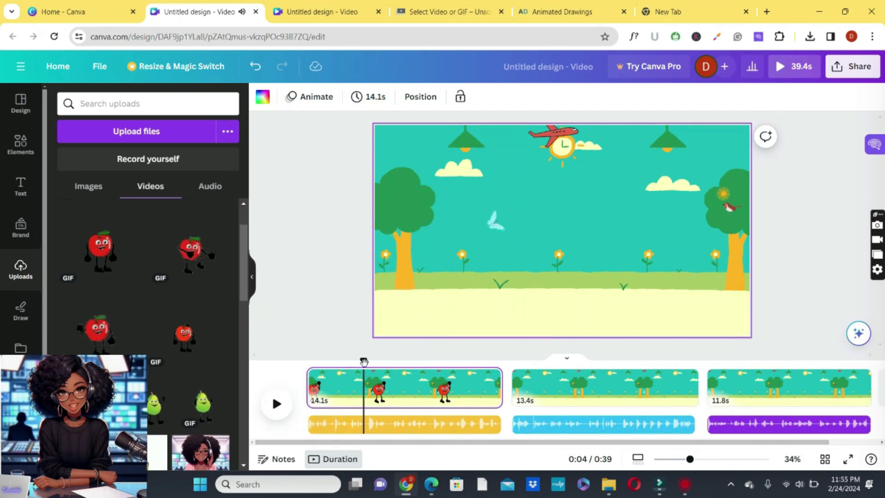
# Play the first page from its start to check the apple's animation against the voice-over.
pyautogui.click(813, 230)
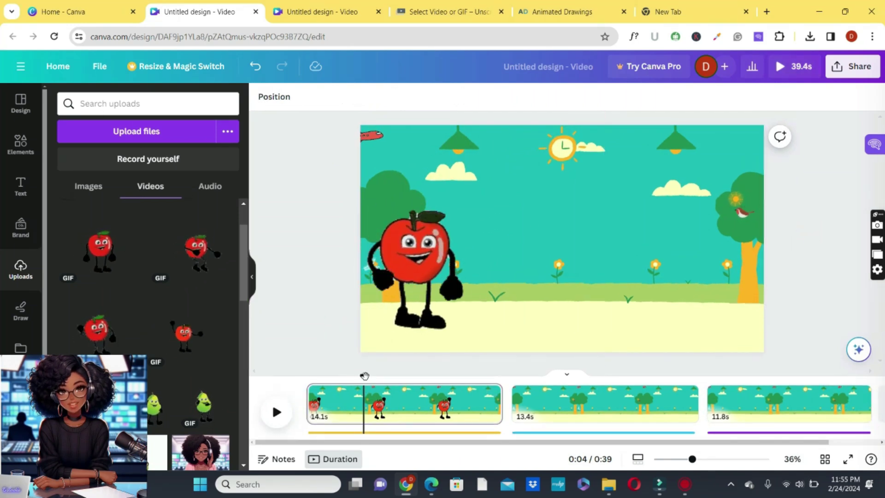
pyautogui.moveTo(364, 376); pyautogui.dragTo(283, 371)
pyautogui.press('space')
pyautogui.press('space')
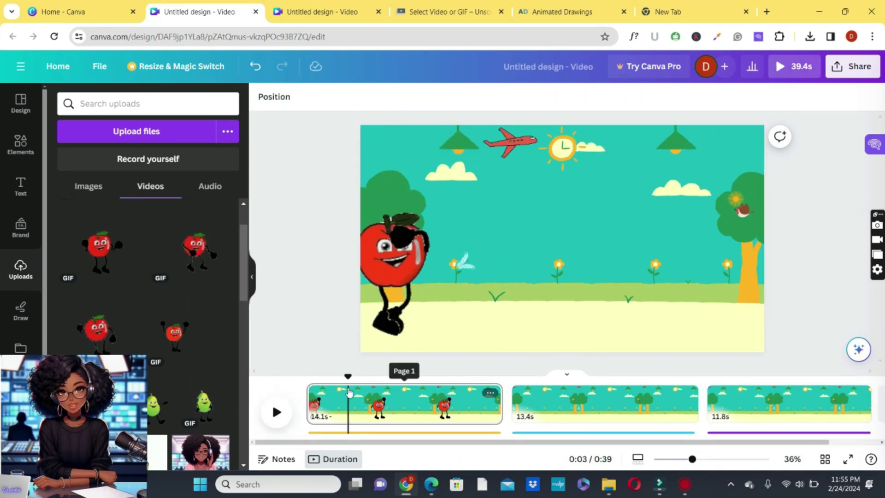
# Split the first page at 3.0 s and delete the apple from the new 11.1 s page.
pyautogui.rightClick(360, 406)
pyautogui.click(403, 340)
pyautogui.click(441, 406)
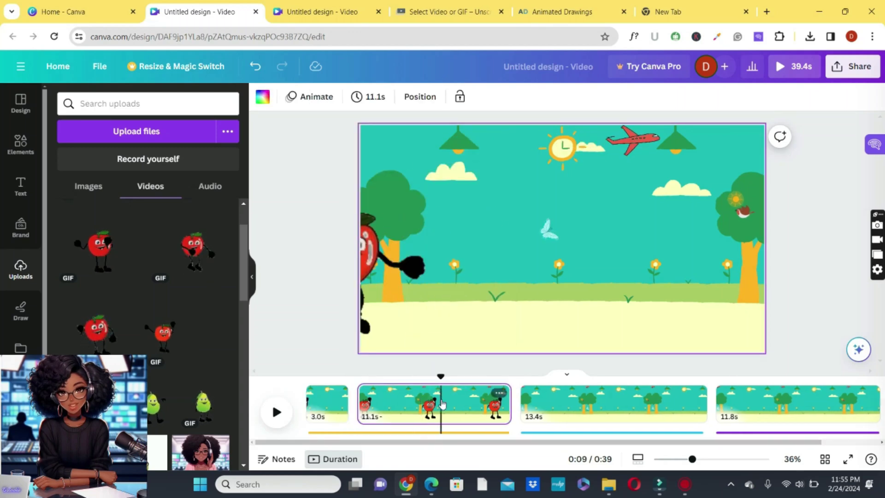
pyautogui.click(413, 258)
pyautogui.press('Delete')
# Play the opening from the start to check the apple's exit and shorten the first page to 2.2 s.
pyautogui.moveTo(440, 376); pyautogui.dragTo(306, 382)
pyautogui.press('space')
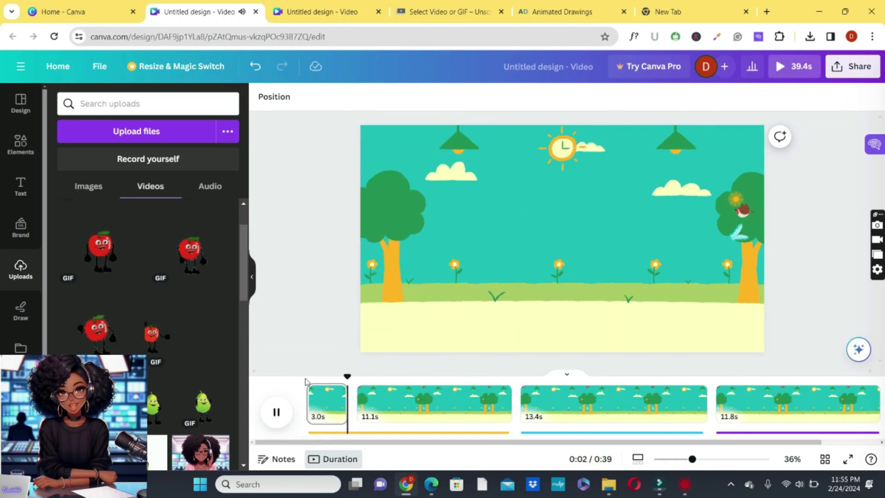
pyautogui.moveTo(361, 375); pyautogui.dragTo(291, 378)
pyautogui.press('space')
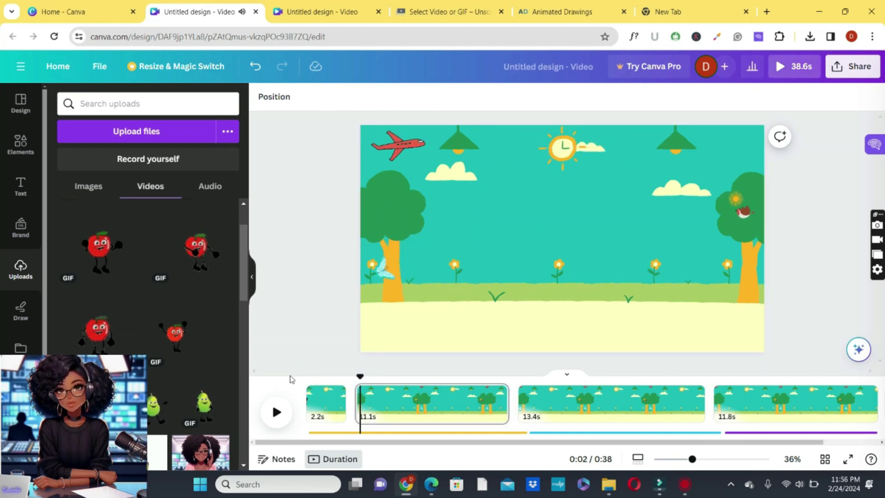
pyautogui.moveTo(370, 377); pyautogui.dragTo(335, 375)
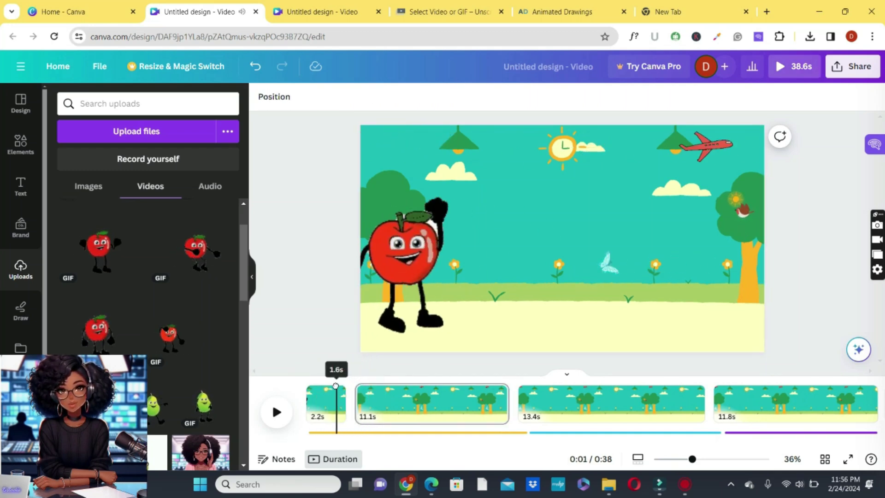
# Add the second apple animation from the uploaded videos to the 11.1 s page, enlarge it and place it near the page's centre.
pyautogui.click(361, 400)
pyautogui.click(205, 256)
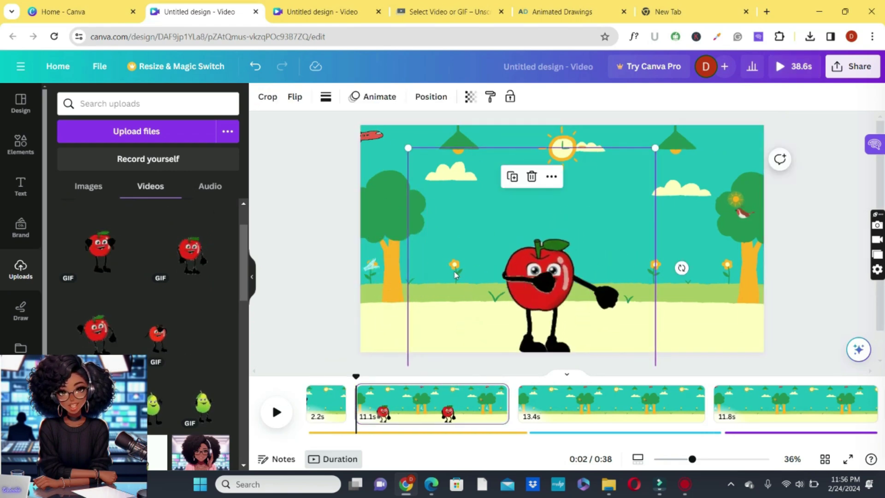
pyautogui.moveTo(452, 270); pyautogui.dragTo(342, 253)
pyautogui.moveTo(547, 130); pyautogui.dragTo(574, 104)
pyautogui.moveTo(511, 225); pyautogui.dragTo(565, 222)
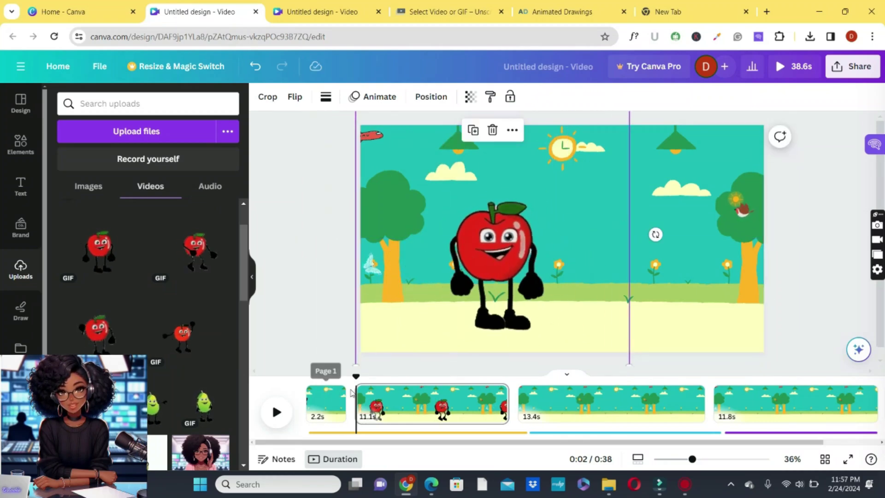
# Play the video from the start, split the second page at 6.4 s and clear the apple from the resulting 4.7 s page.
pyautogui.click(269, 402)
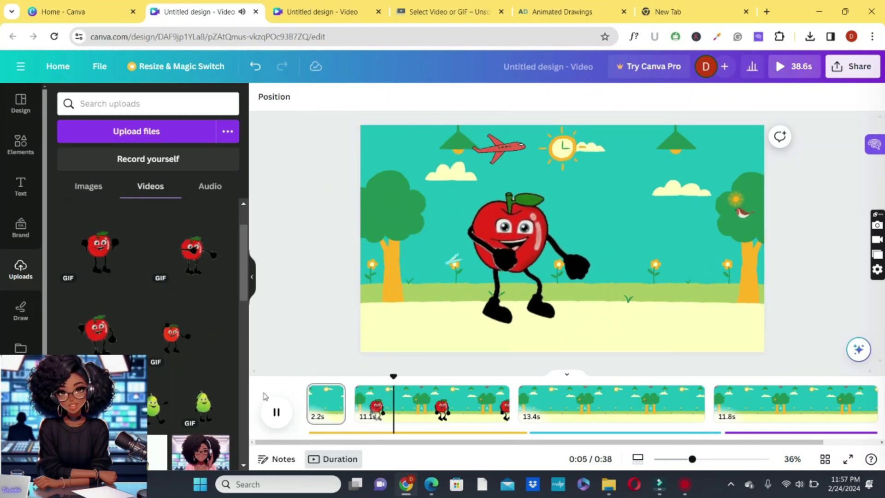
pyautogui.press('space')
pyautogui.rightClick(443, 412)
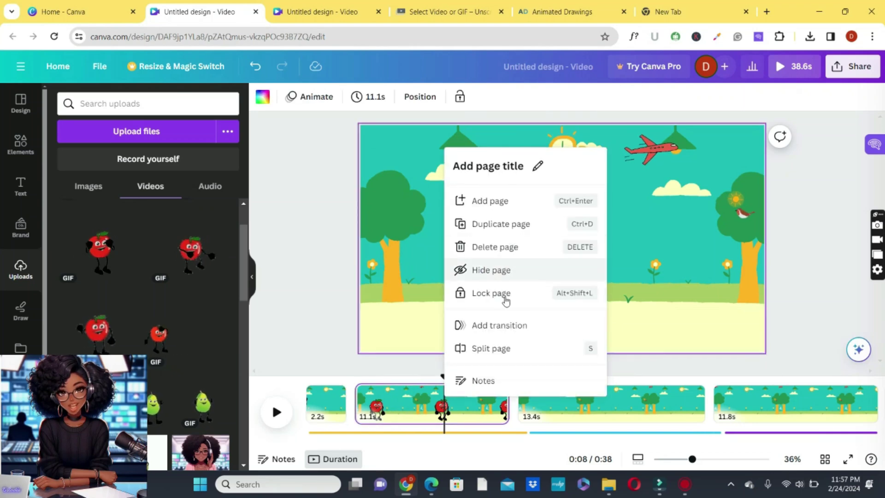
pyautogui.click(491, 348)
pyautogui.click(490, 376)
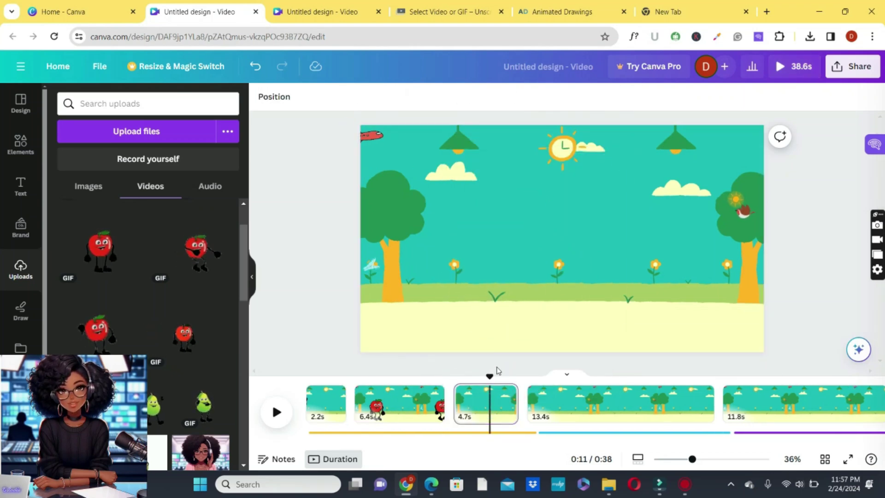
# Add the other uploaded apple animation to the 4.7 s page, enlarge it and centre it between the trees.
pyautogui.click(456, 378)
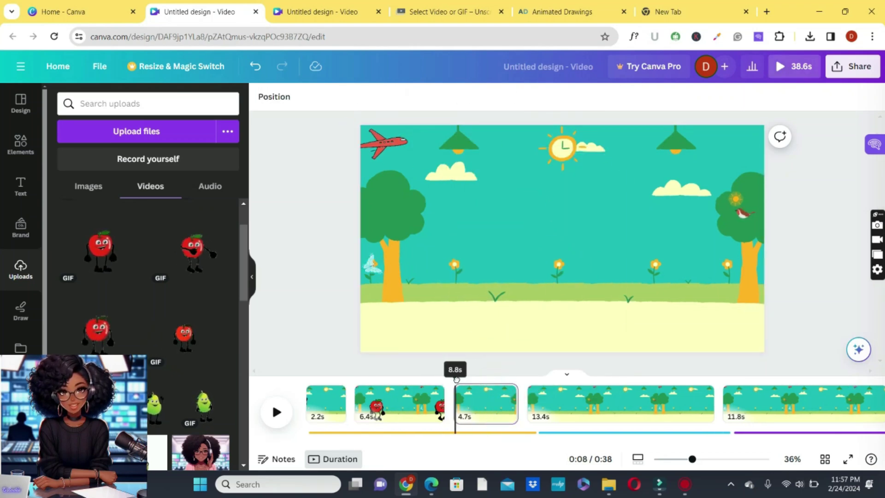
pyautogui.click(101, 250)
pyautogui.moveTo(459, 330); pyautogui.dragTo(318, 315)
pyautogui.moveTo(546, 264); pyautogui.dragTo(540, 238)
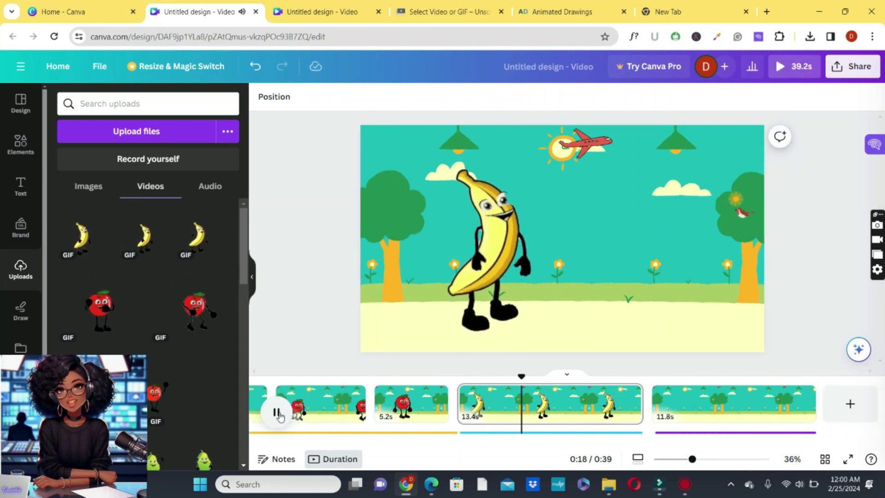
# Pause the preview during the 13.4 s banana page and split that page at 5.7 s.
pyautogui.click(277, 412)
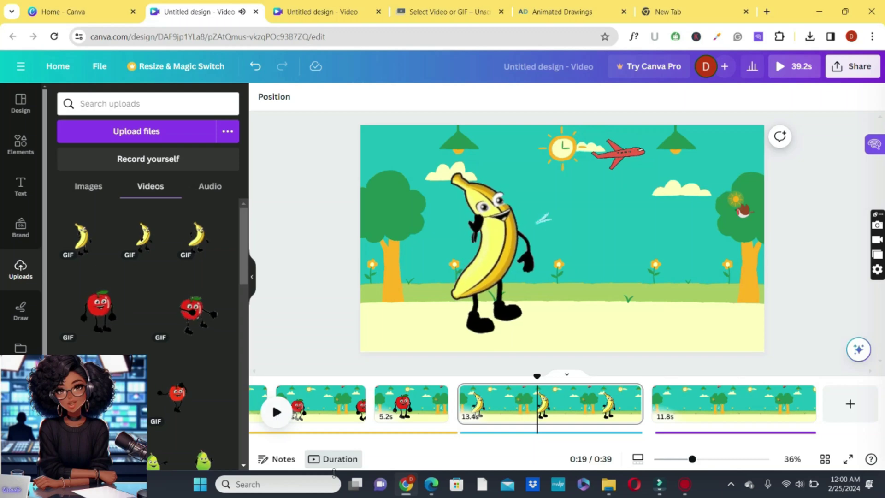
pyautogui.rightClick(536, 401)
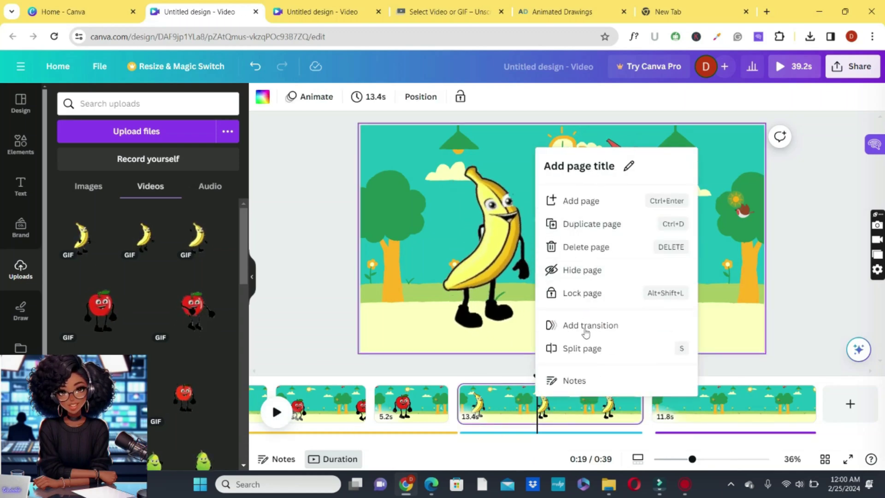
pyautogui.click(583, 349)
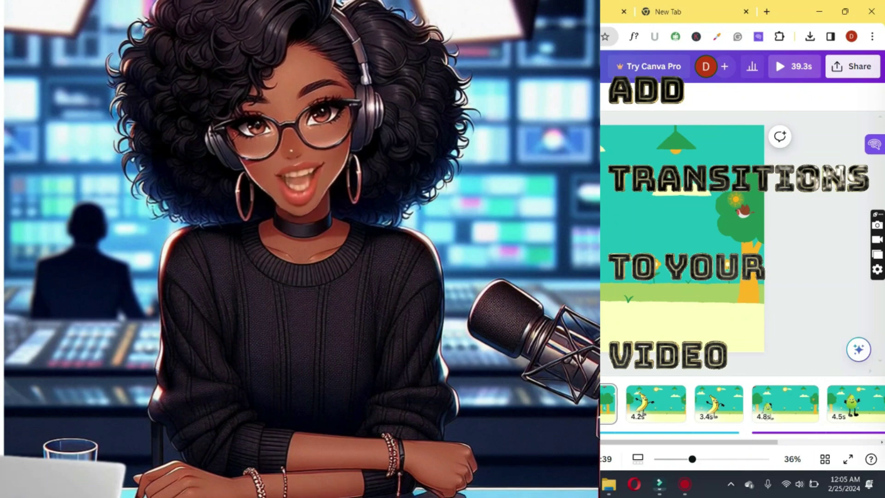
# Try the Slide transition after the first page, replace it with a 0.5-second Dissolve and apply that between all pages.
pyautogui.hscroll(-1, 742, 403)
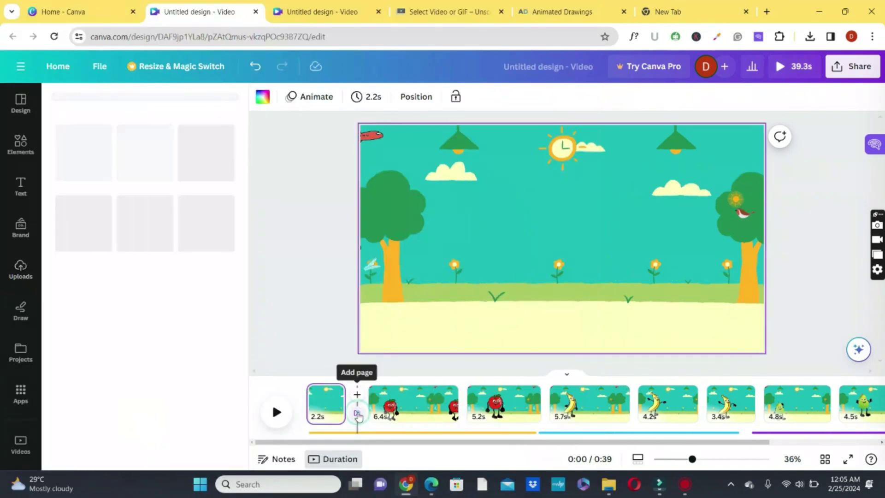
pyautogui.click(353, 405)
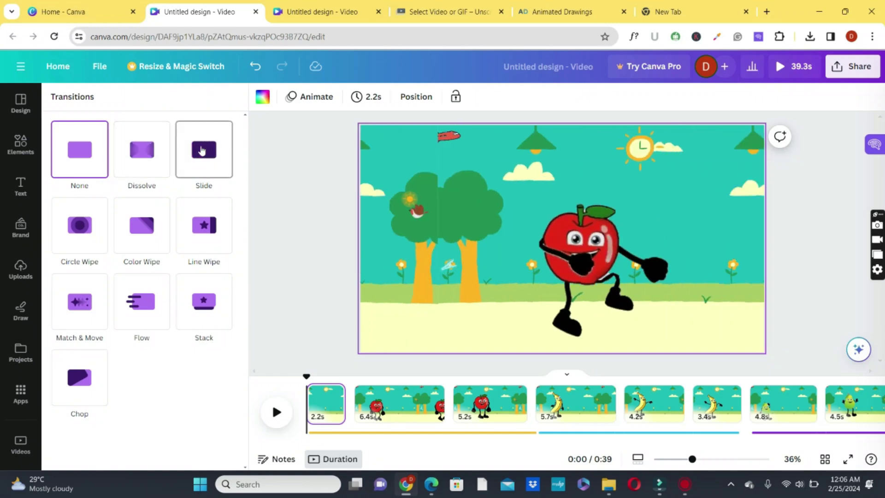
pyautogui.click(201, 151)
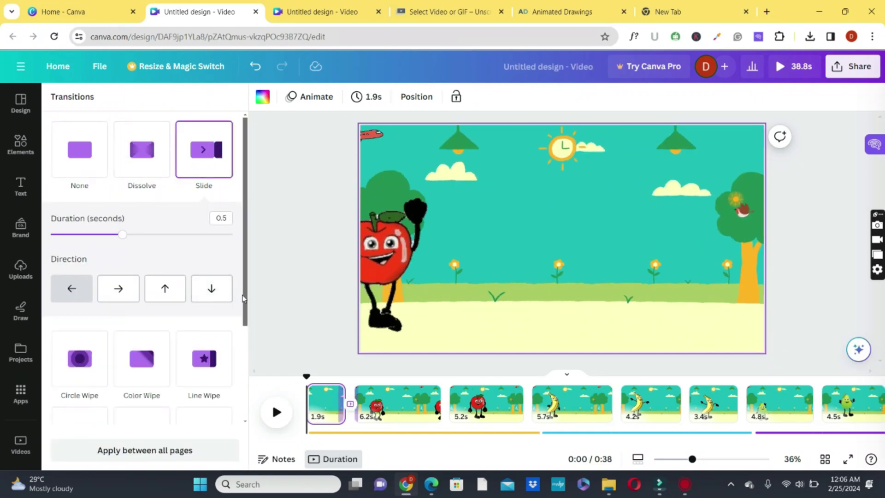
pyautogui.scroll(-2, 243, 298)
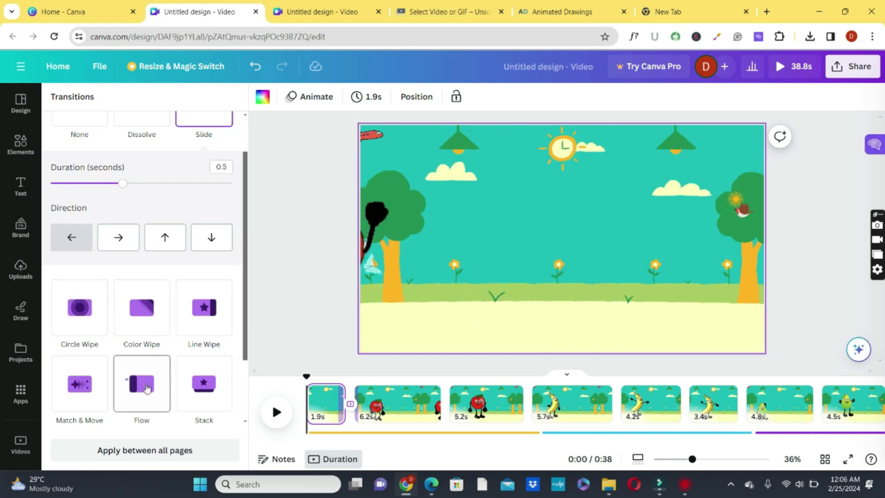
pyautogui.scroll(2, 179, 194)
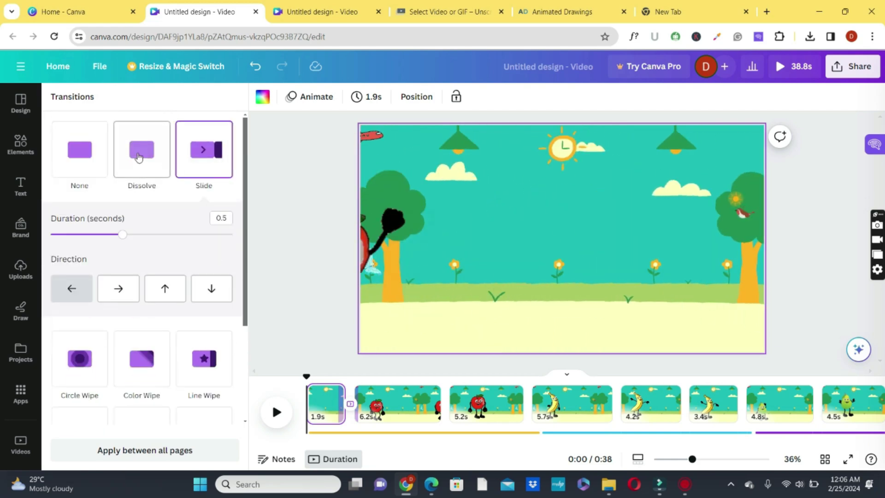
pyautogui.click(149, 145)
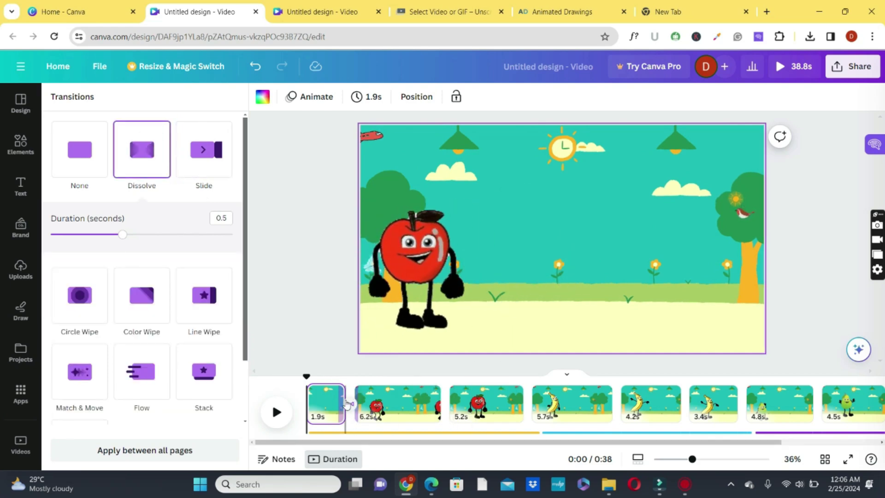
pyautogui.click(164, 452)
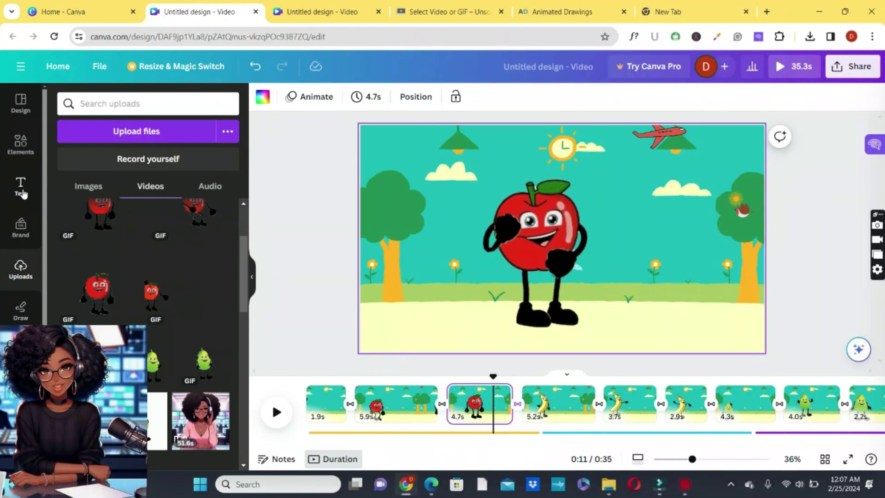
# Add the heading "I Am An Apple" to the 4.7 s apple page, at size 108 in the sky above the apple's right side.
pyautogui.click(21, 187)
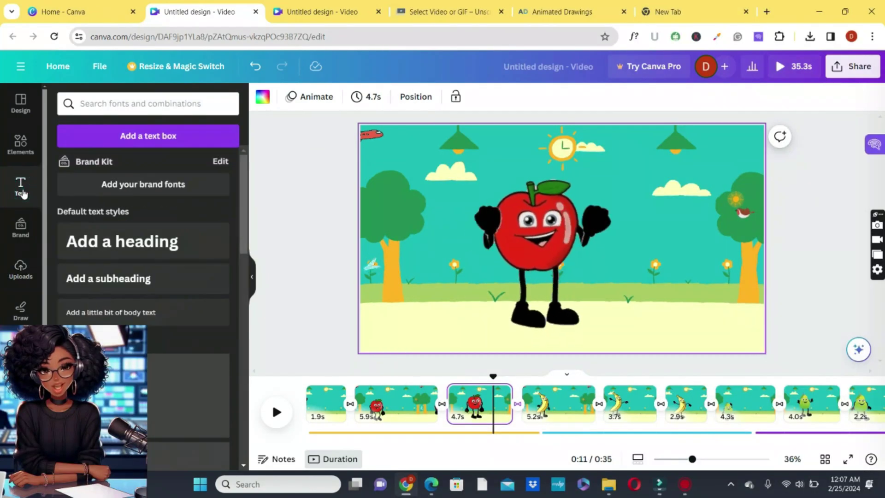
pyautogui.click(117, 242)
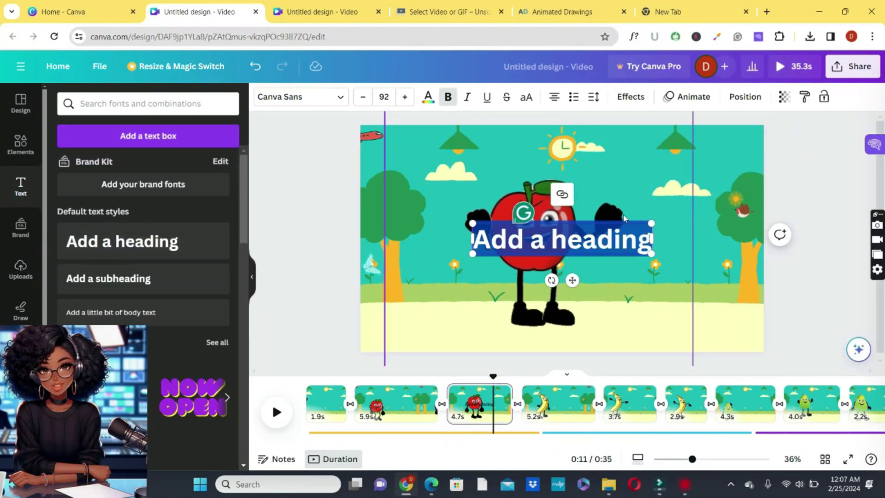
pyautogui.press('BackSpace')
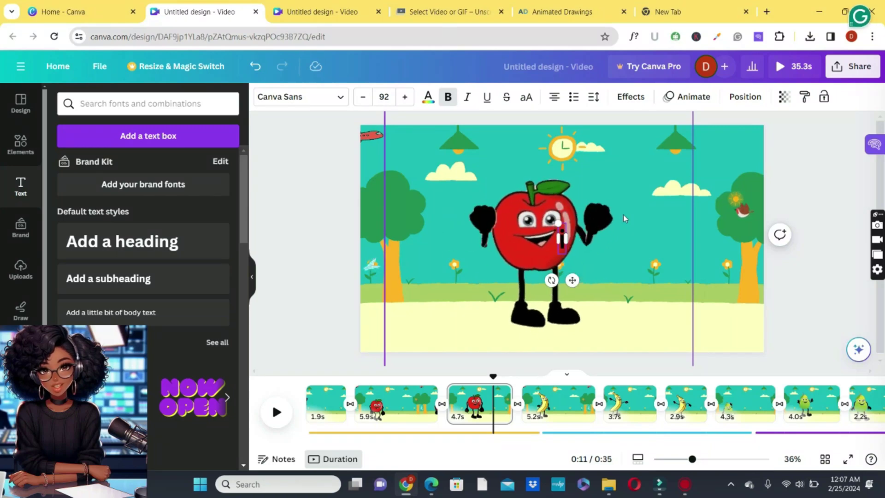
pyautogui.write('I am An')
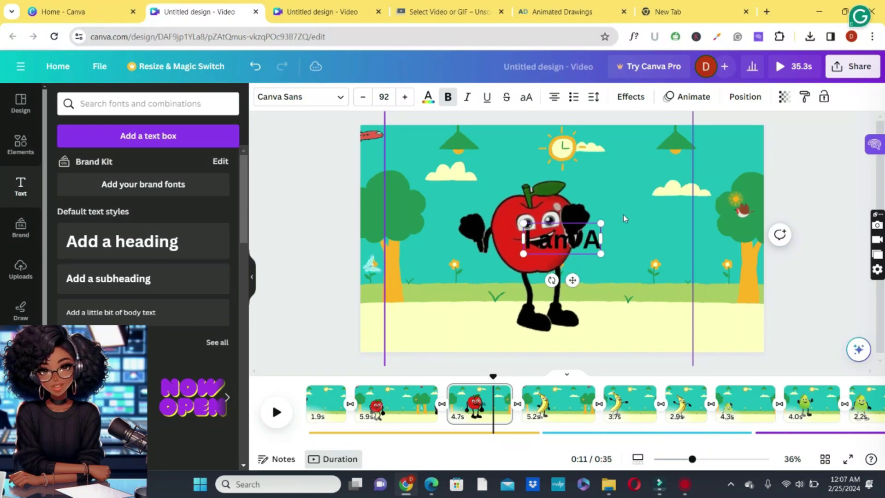
pyautogui.press('BackSpace')
pyautogui.press('BackSpace')
pyautogui.press('BackSpace')
pyautogui.press('BackSpace')
pyautogui.press('BackSpace')
pyautogui.press('BackSpace')
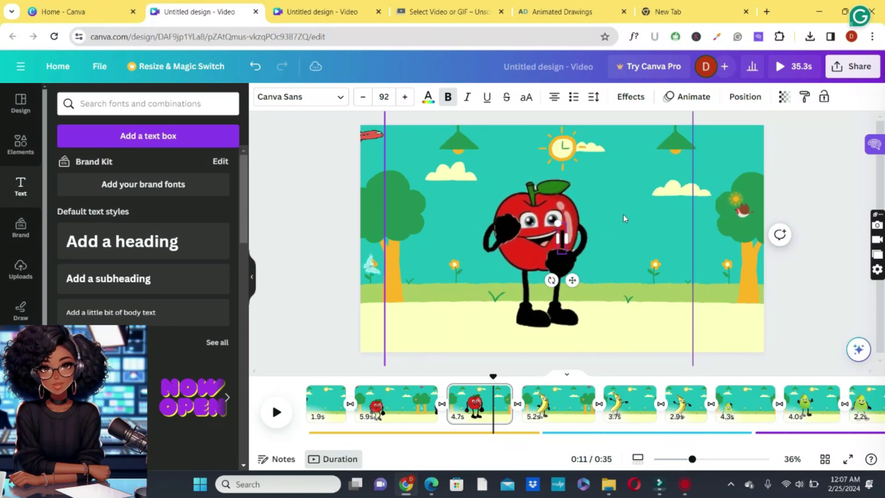
pyautogui.write('Ama')
pyautogui.press('BackSpace')
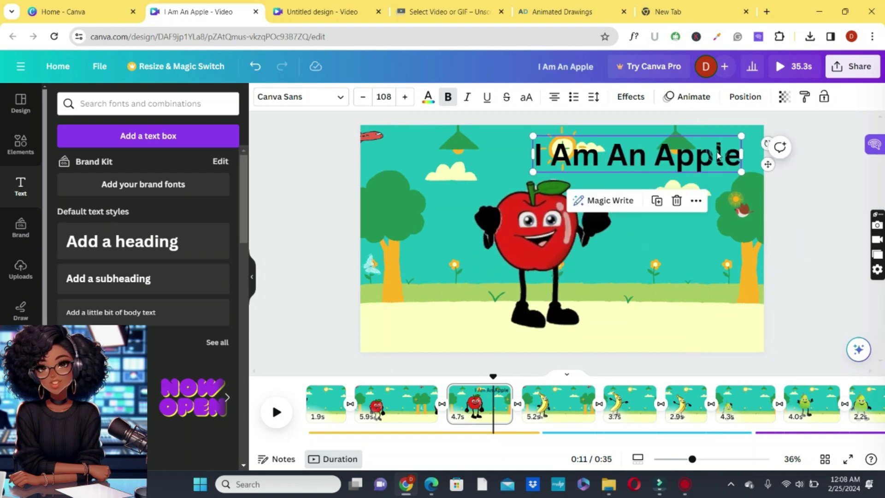
# Apply a text animation to the "I Am An Apple" heading.
pyautogui.click(694, 99)
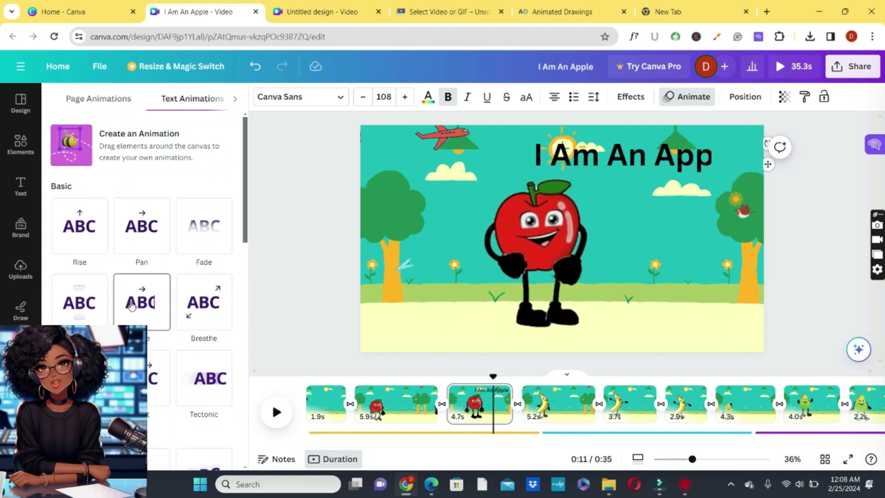
pyautogui.scroll(-3, 81, 276)
pyautogui.click(79, 317)
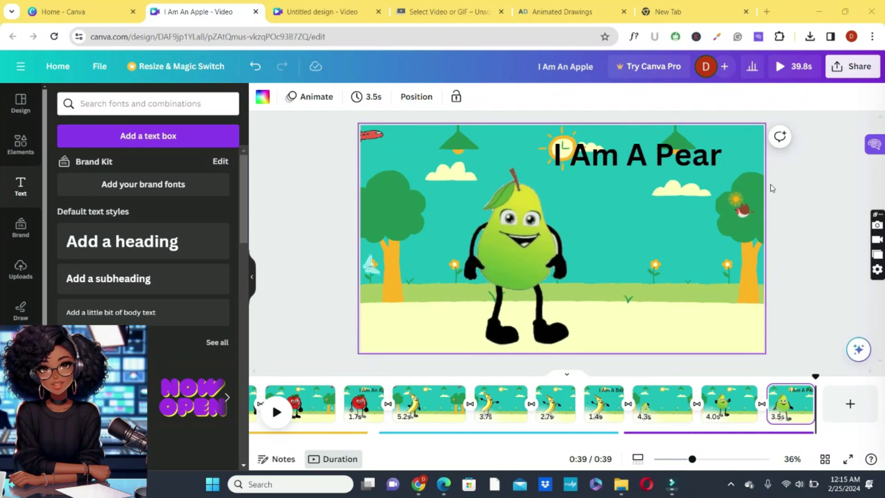
# Play the assembled video from its start to check the transitions and headings.
pyautogui.click(277, 411)
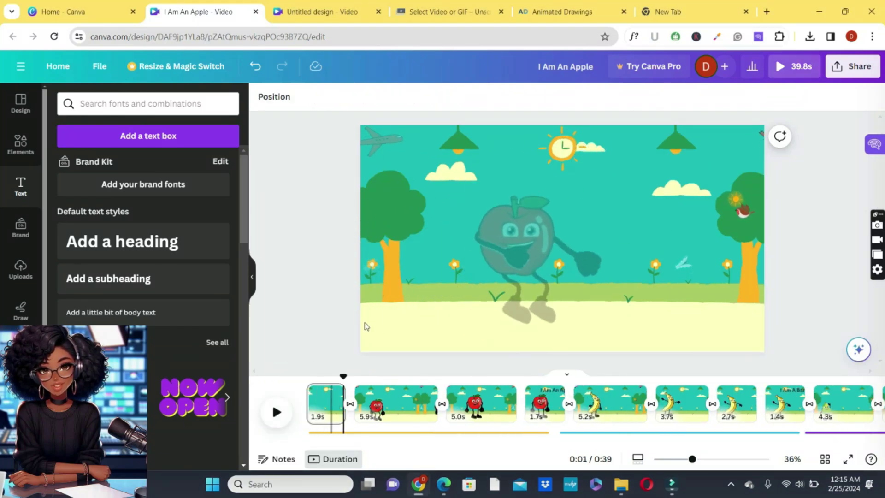
# Switch to the empty browser tab, search Google for "pixabay music" and open Pixabay's royalty-free music page.
pyautogui.click(715, 13)
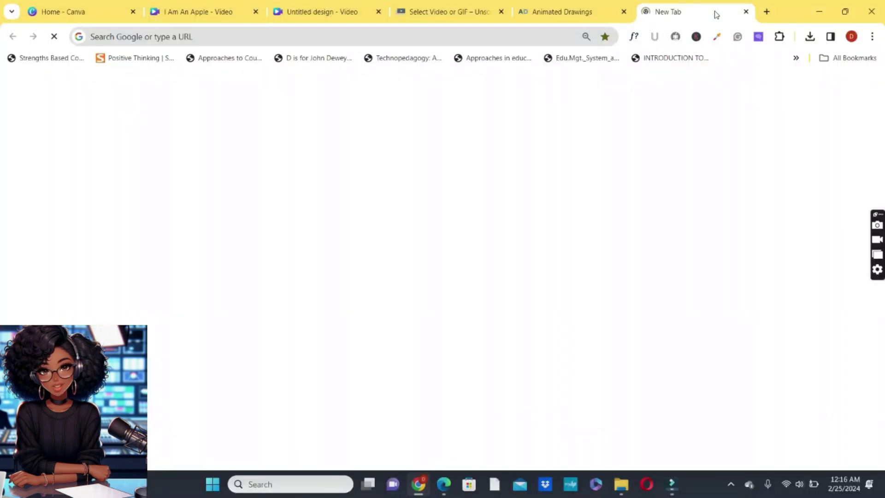
pyautogui.click(468, 230)
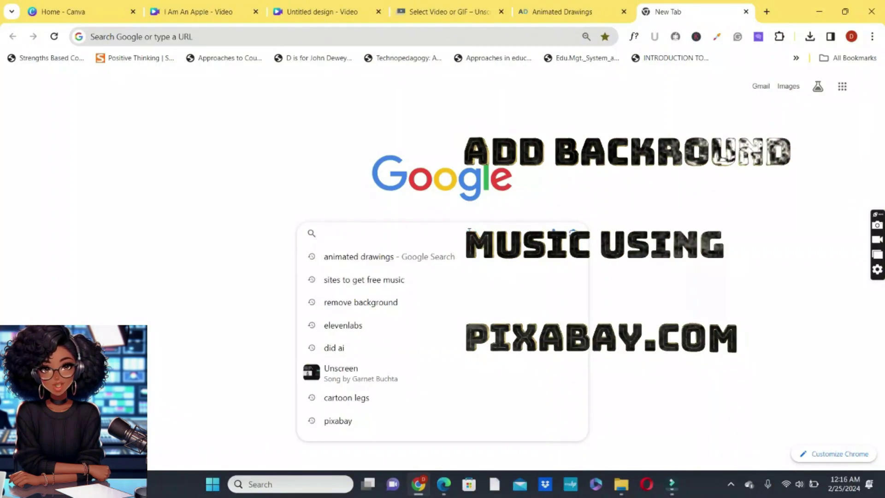
pyautogui.write('pix')
pyautogui.write('a')
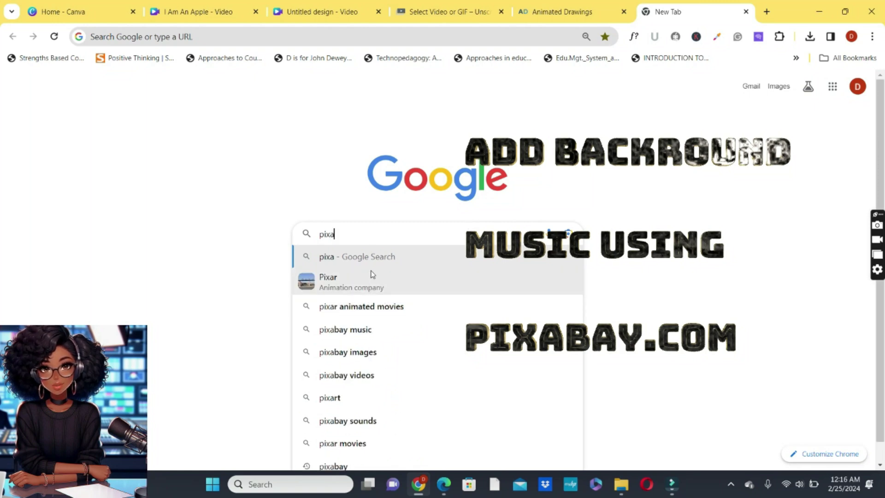
pyautogui.click(364, 329)
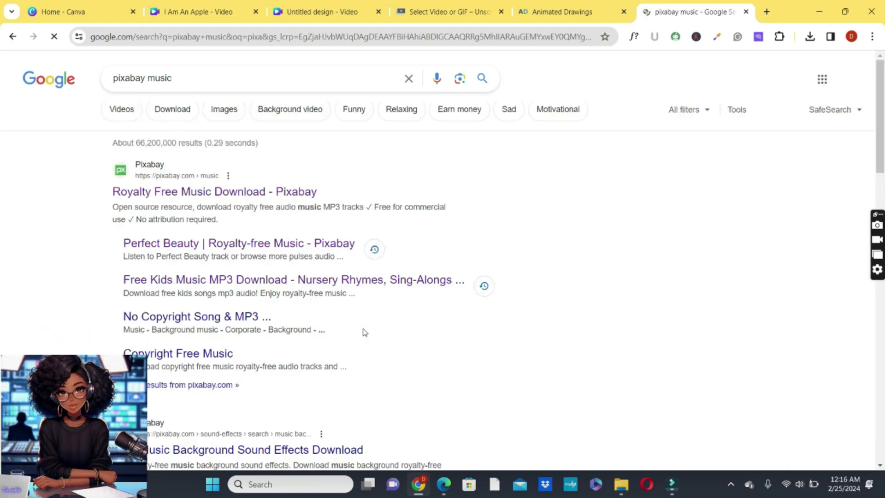
pyautogui.click(262, 193)
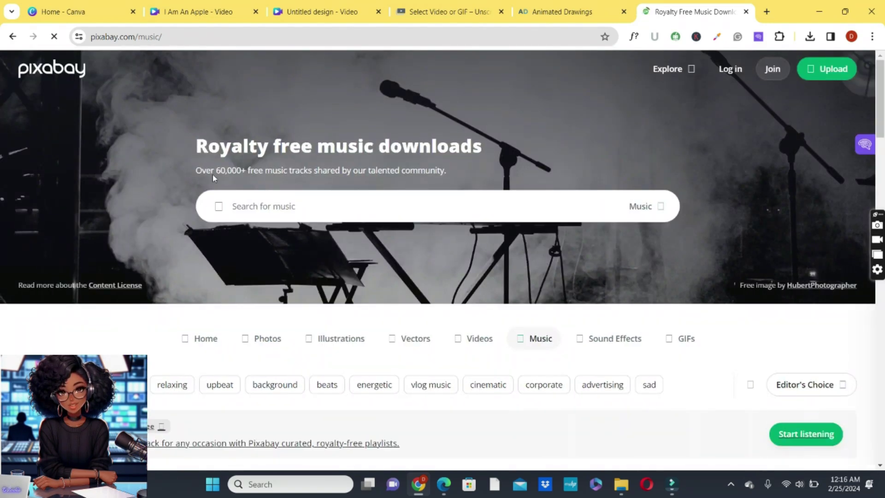
# Search Pixabay for "kids music" and download the track "Fun Kids Playful Comic Carefree Game Happy".
pyautogui.click(287, 206)
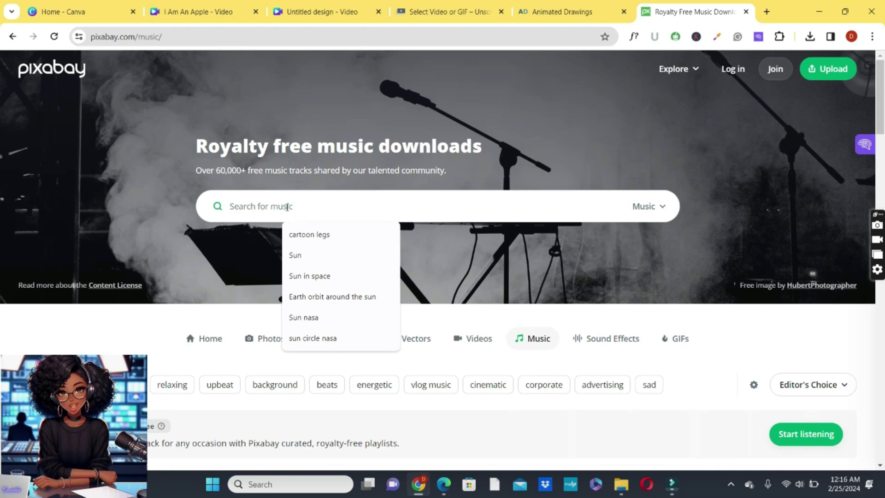
pyautogui.write('kids m')
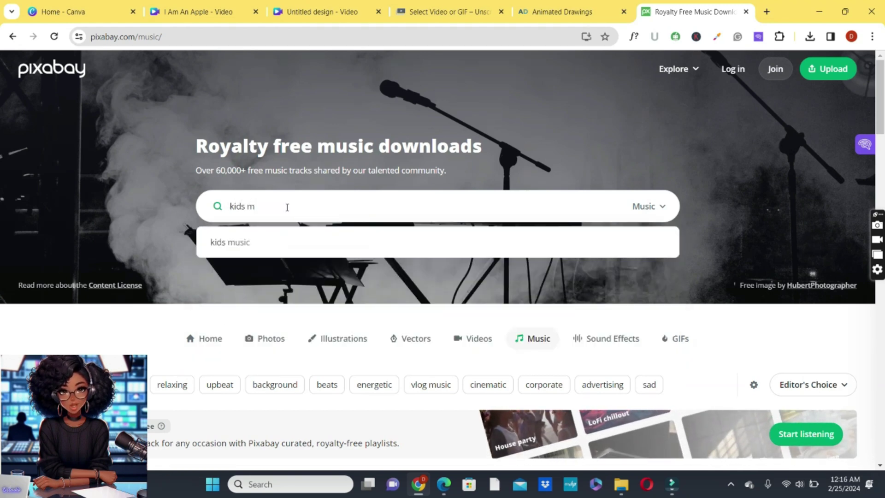
pyautogui.click(256, 248)
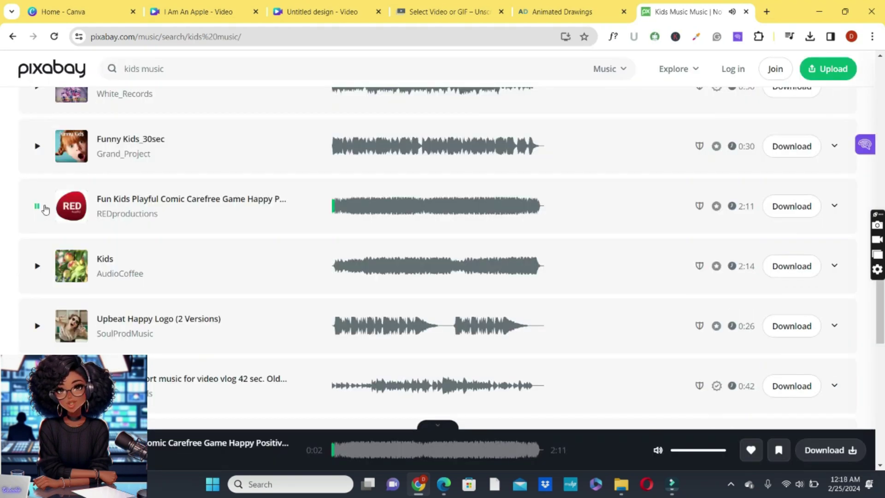
pyautogui.click(793, 207)
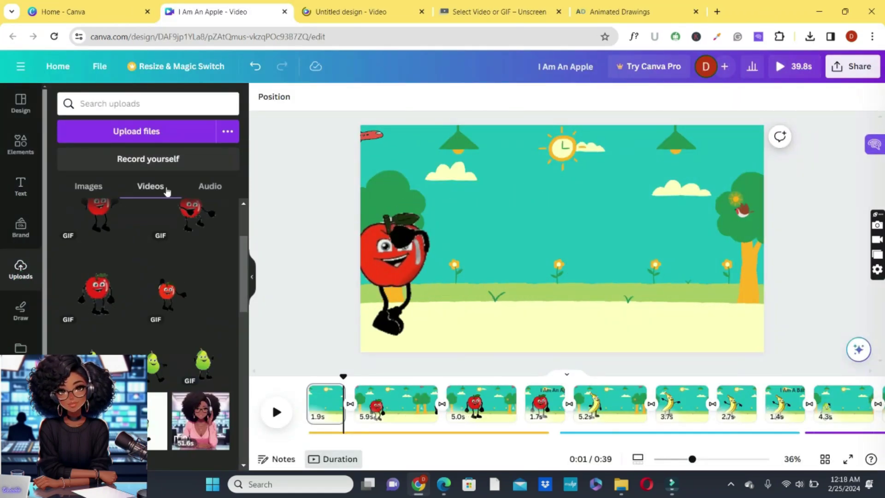
# In the Canva "I Am An Apple" design, upload the downloaded fun-kids-playful-comic track and add it to the timeline as background music.
pyautogui.click(210, 190)
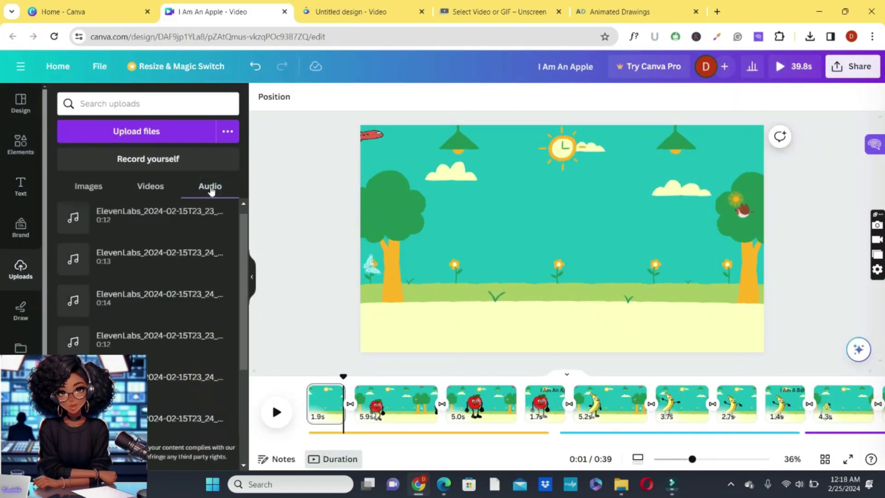
pyautogui.click(170, 130)
pyautogui.doubleClick(143, 111)
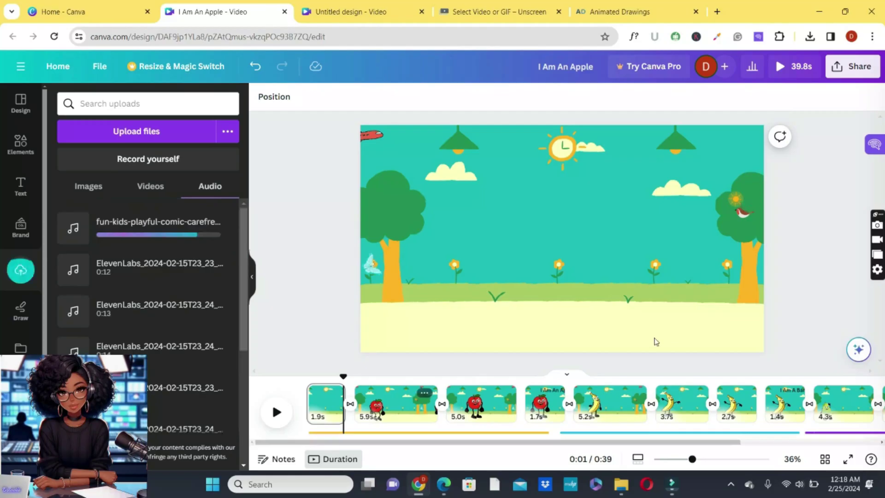
pyautogui.click(152, 229)
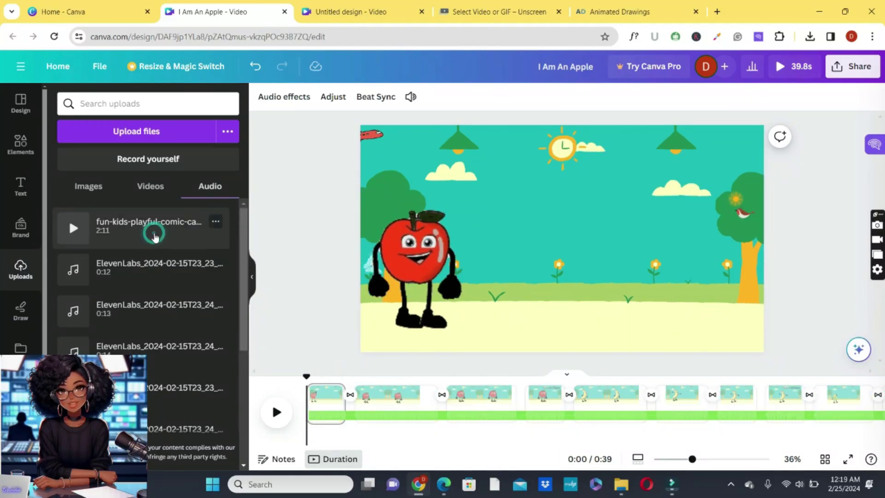
# Lower the background music track's volume to 10.
pyautogui.click(437, 426)
pyautogui.click(410, 96)
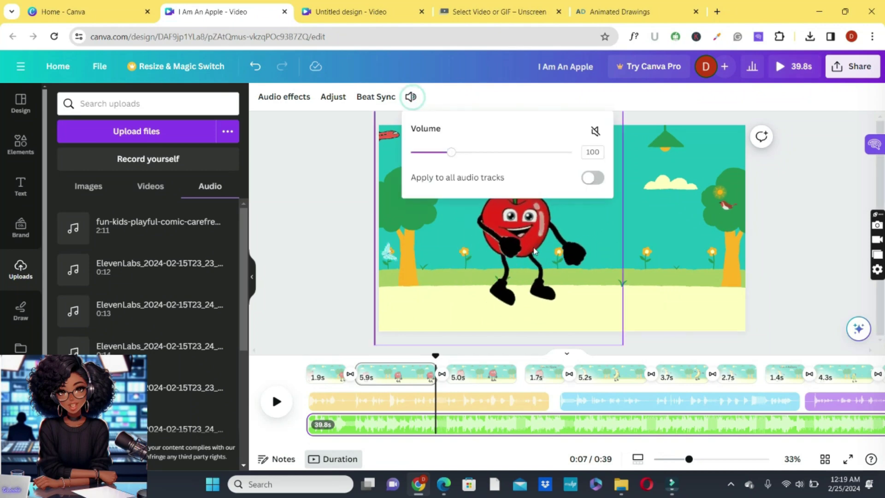
pyautogui.click(410, 152)
pyautogui.moveTo(414, 154); pyautogui.dragTo(579, 151)
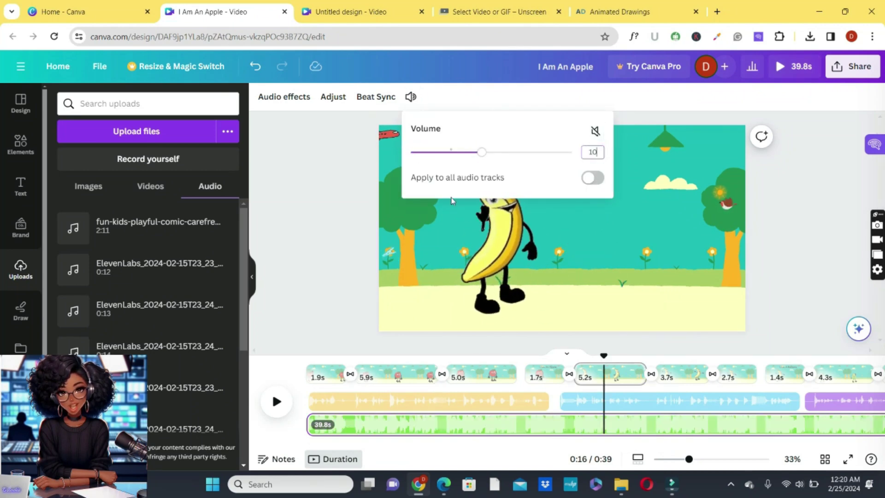
pyautogui.click(277, 401)
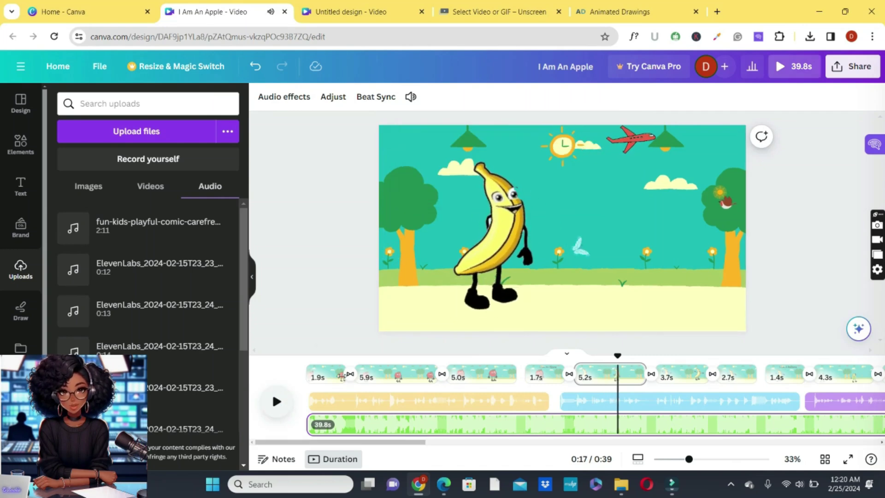
pyautogui.click(410, 96)
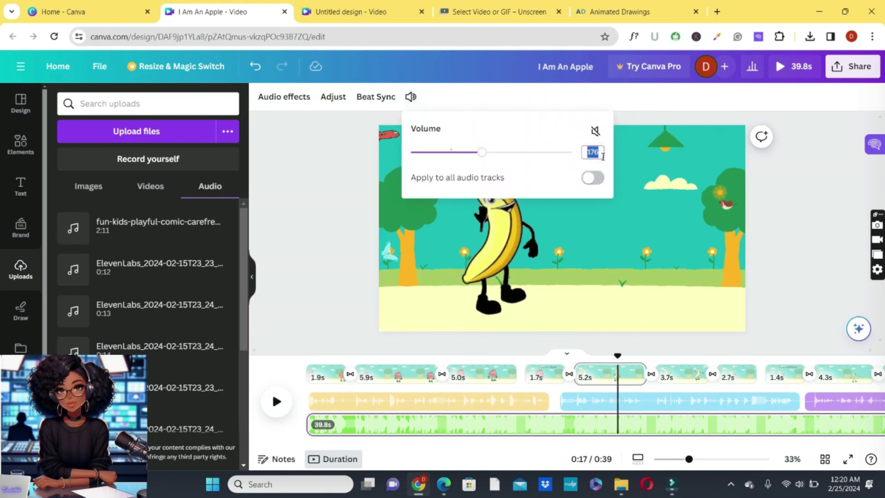
pyautogui.click(603, 157)
pyautogui.write('10')
pyautogui.moveTo(479, 152); pyautogui.dragTo(415, 167)
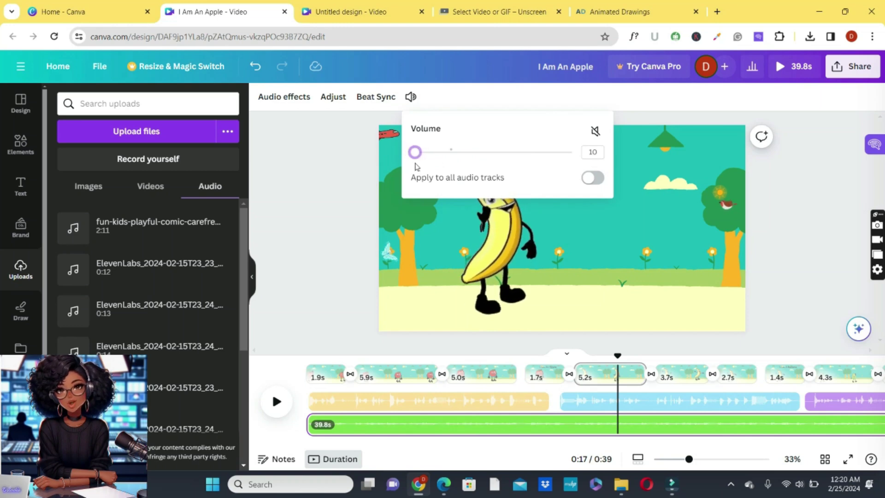
pyautogui.click(414, 222)
# Play the video to check the music level against the voice-overs and return to the first page.
pyautogui.click(276, 401)
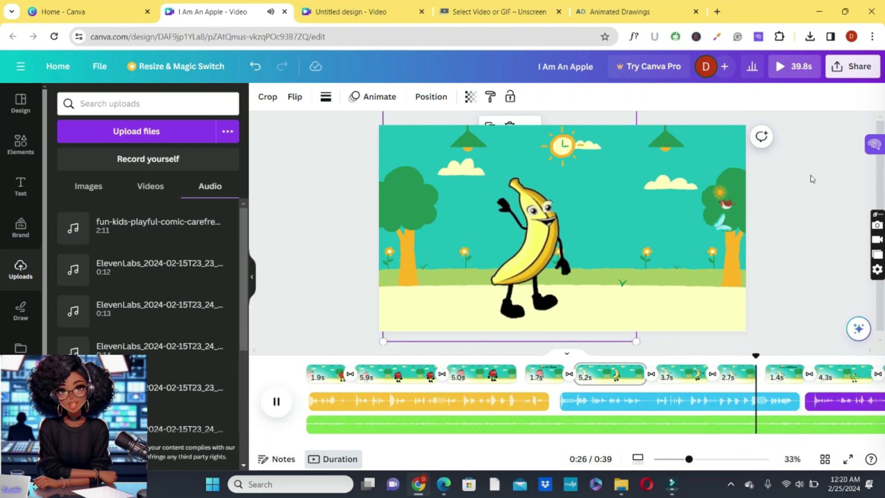
pyautogui.press('space')
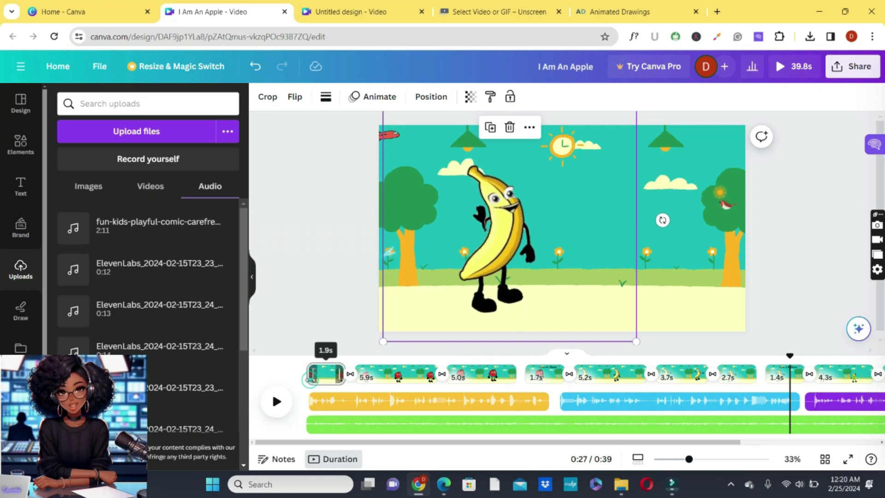
pyautogui.click(310, 376)
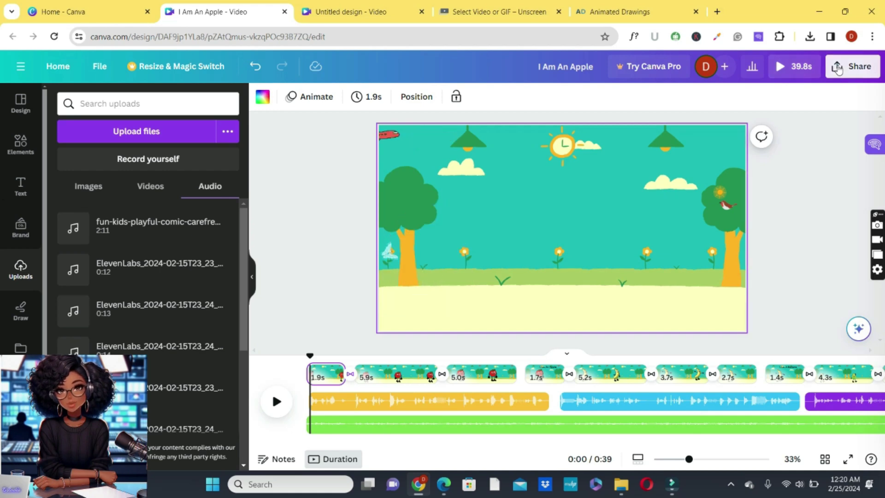
# Download all pages of the design as an MP4 video at 1080p (HD).
pyautogui.click(838, 68)
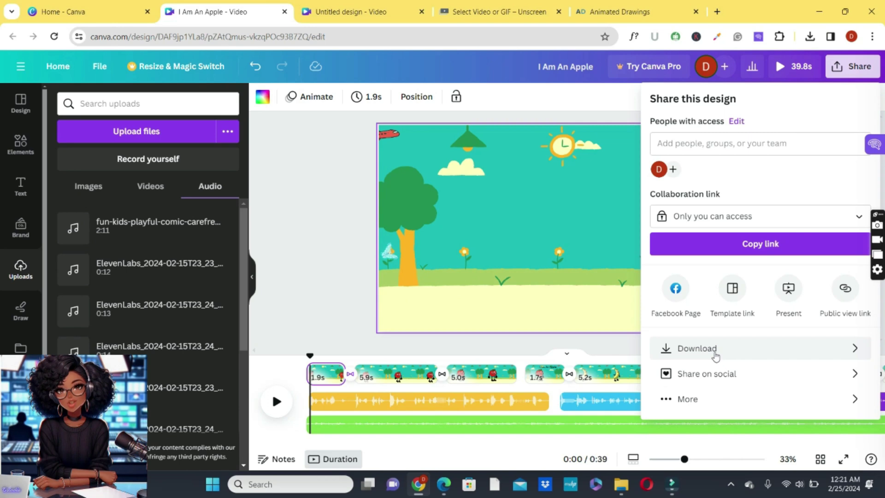
pyautogui.click(715, 355)
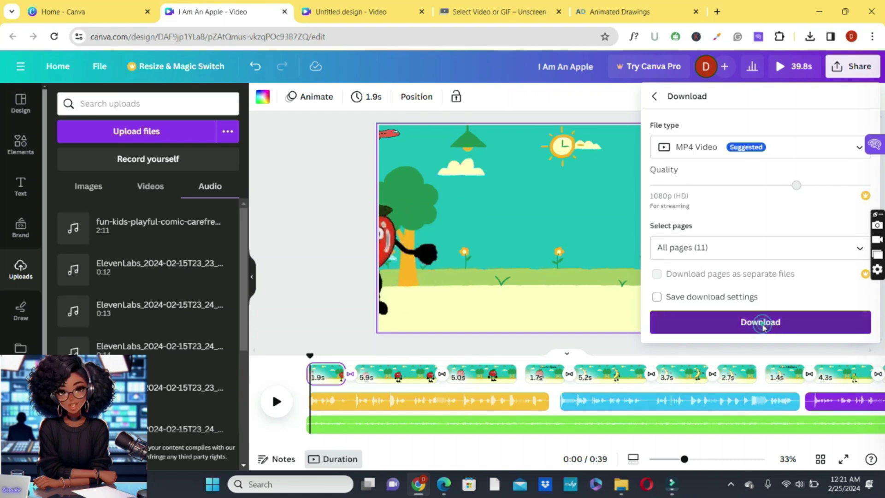
pyautogui.click(761, 323)
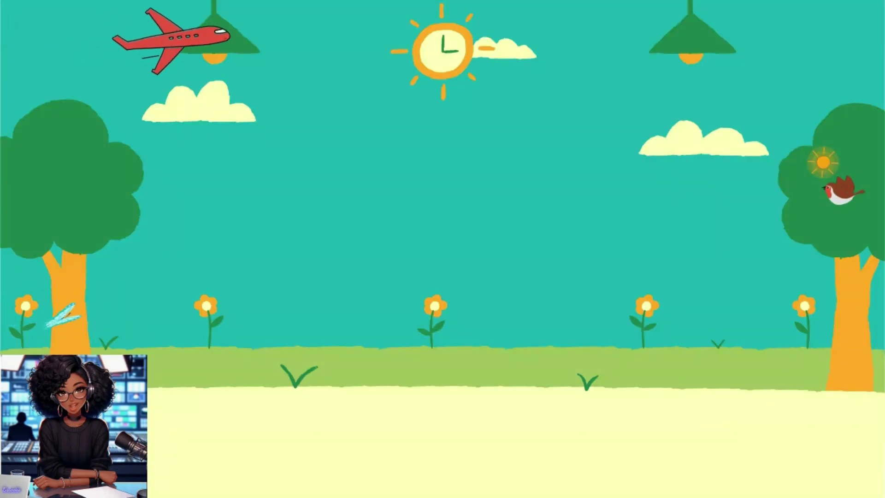